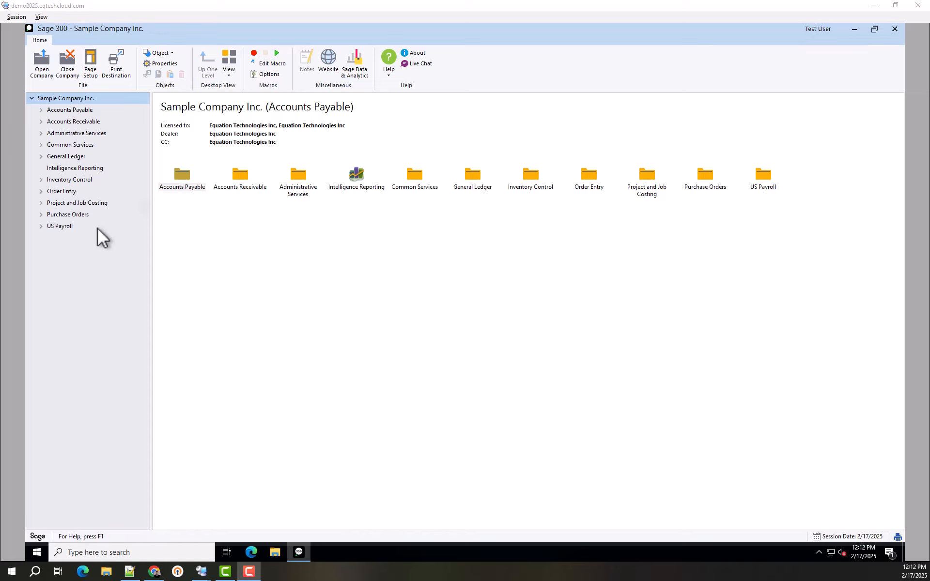
Open Purchase Order Entry from the P/O Transactions of the Purchase Orders module.
left_click(80, 216)
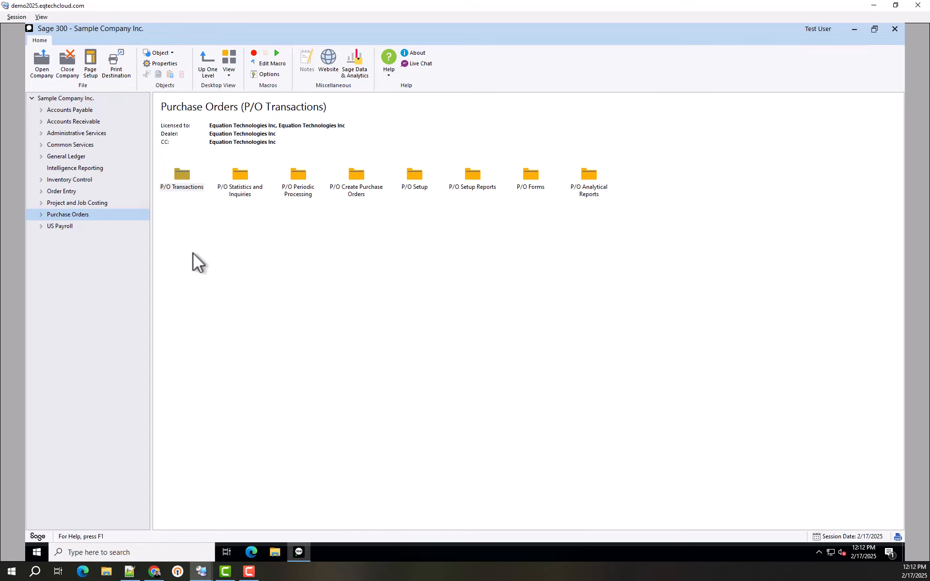
double_click(91, 216)
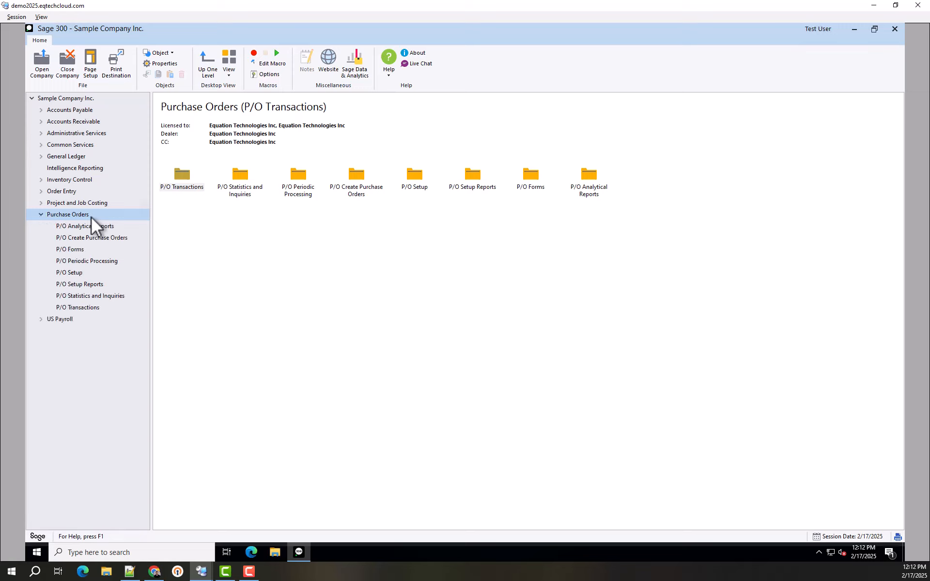
left_click(90, 310)
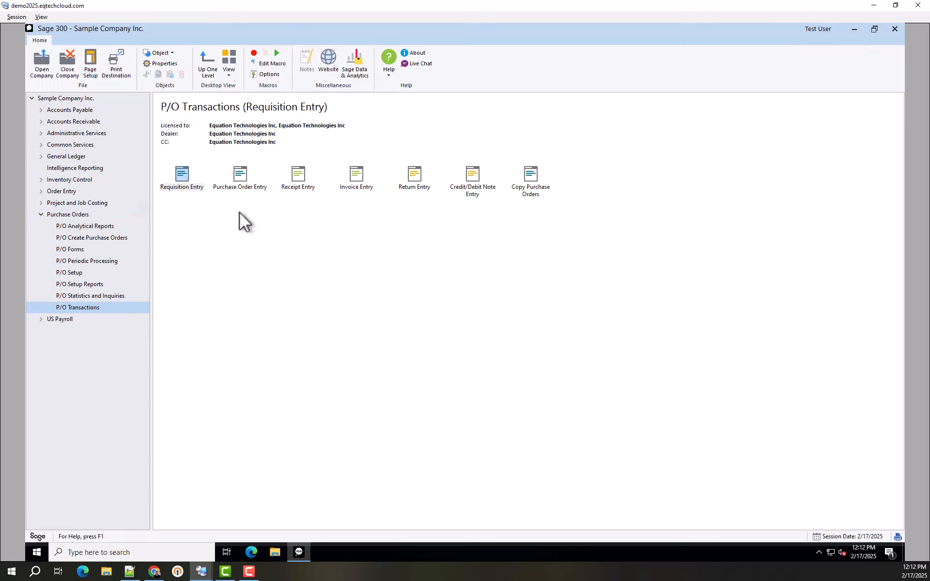
double_click(244, 179)
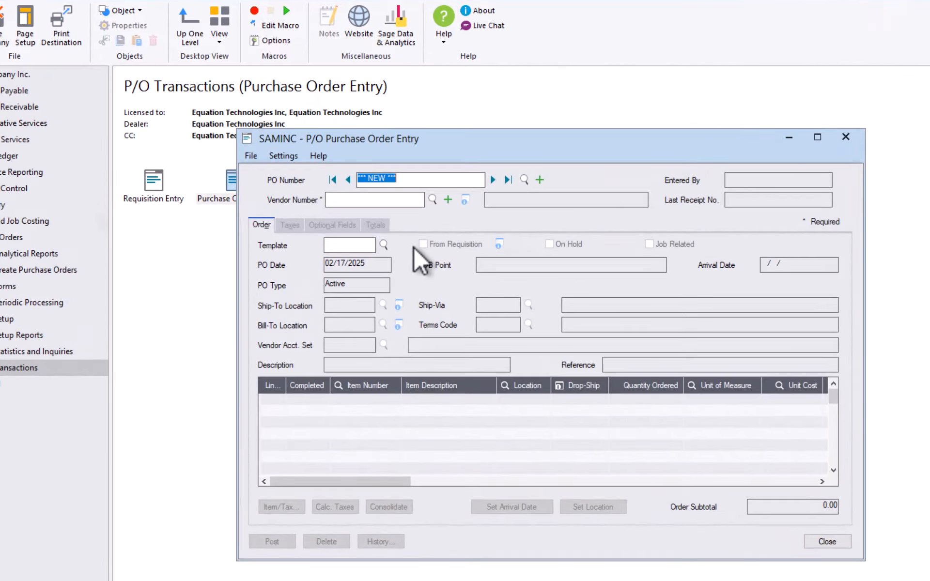
Look up the vendors for the new purchase order, widen the vendor name column and select Intercontinental Electronics.
left_click(399, 201)
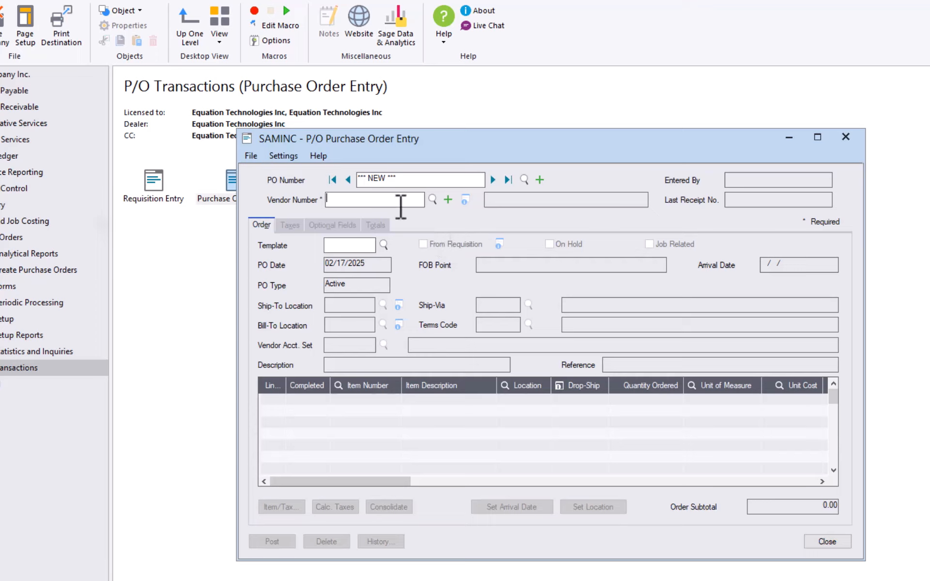
left_click(429, 199)
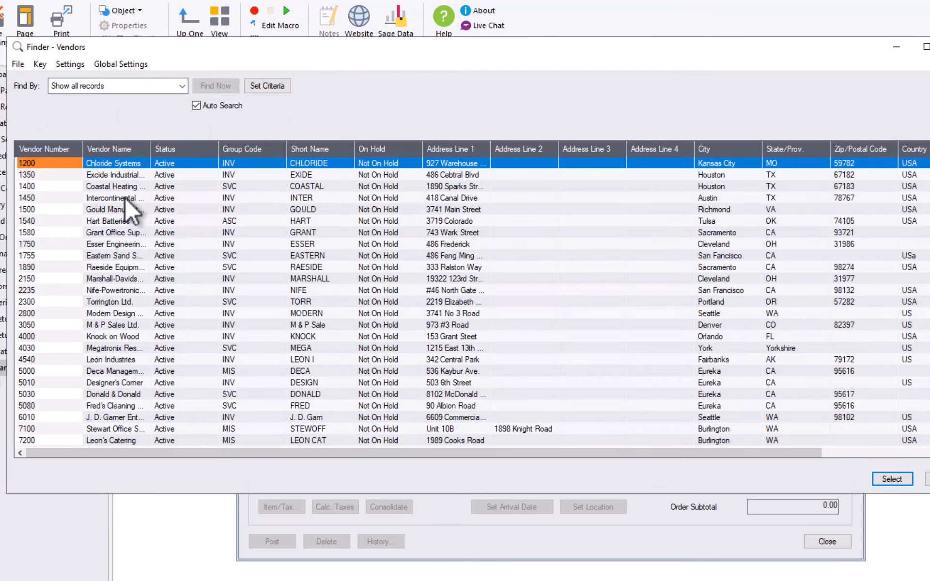
left_click(125, 197)
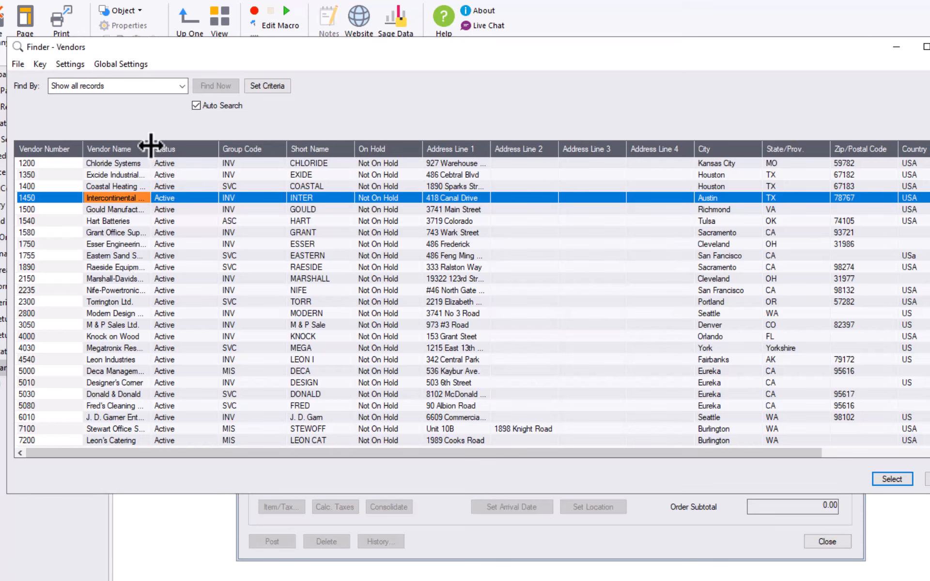
left_click_drag(232, 150, 248, 151)
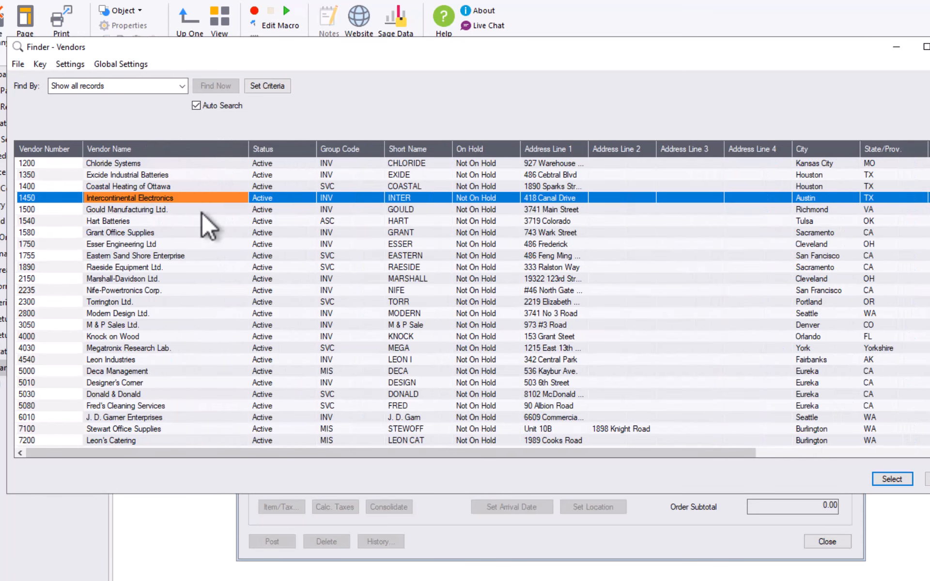
double_click(141, 196)
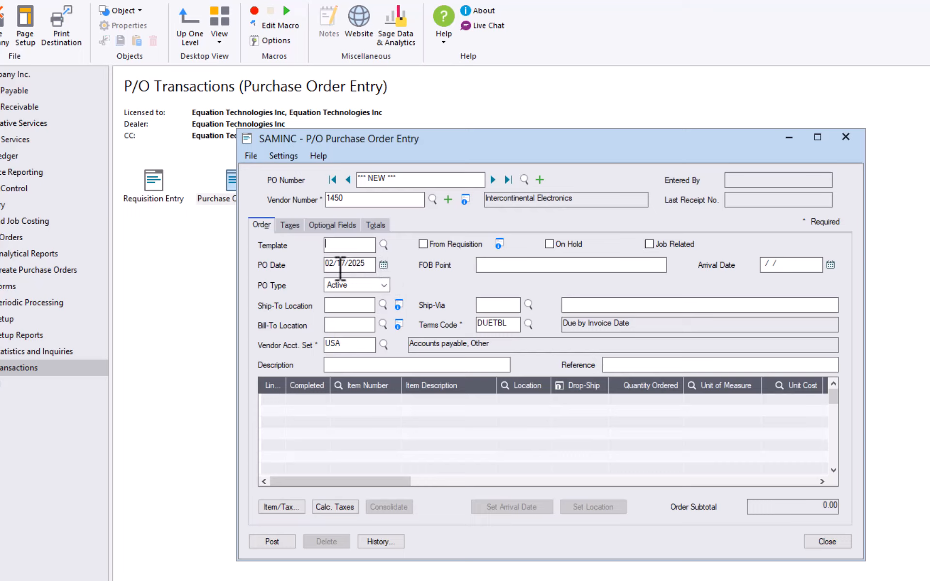
Set the PO date to today, 02/17/2025, and the arrival date to 02/21/2025.
left_click(383, 266)
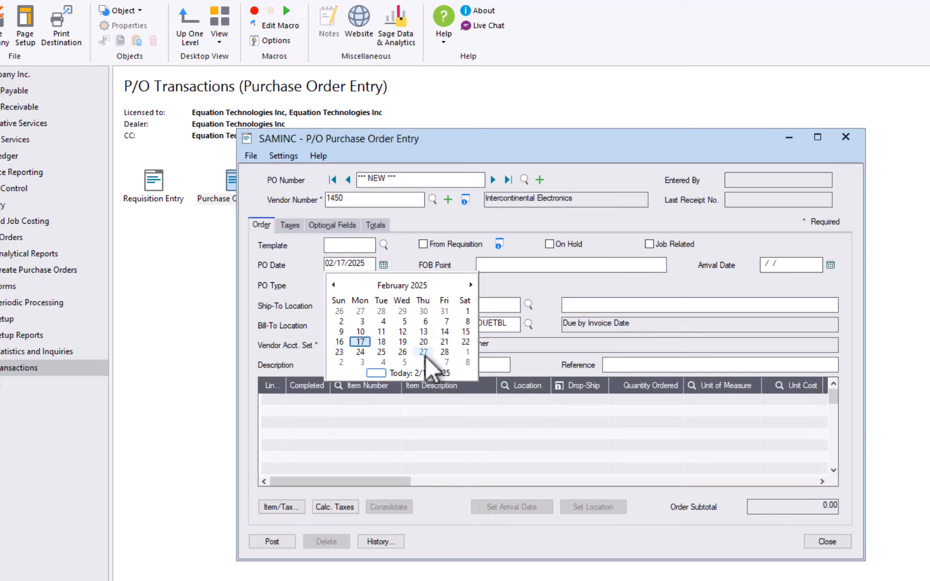
left_click(394, 375)
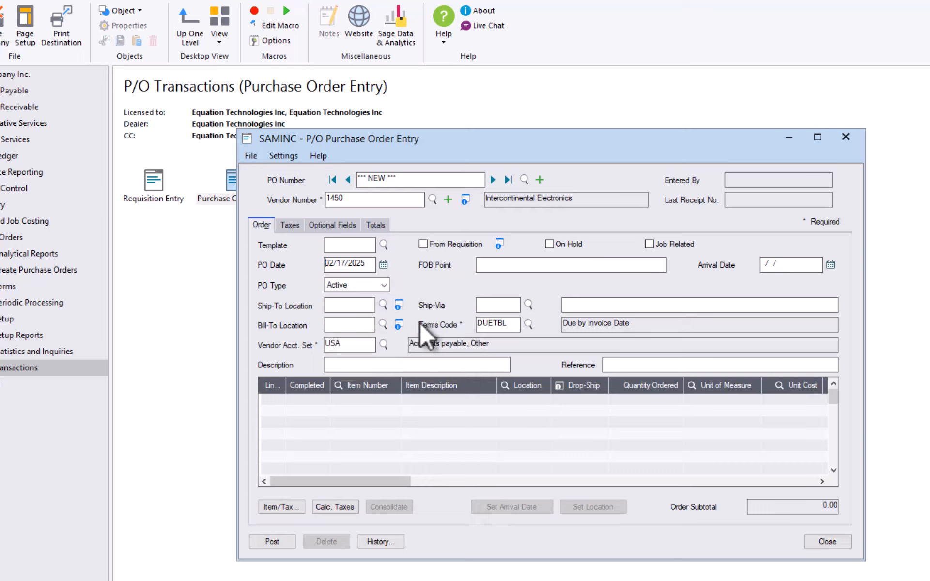
left_click(499, 265)
left_click(830, 265)
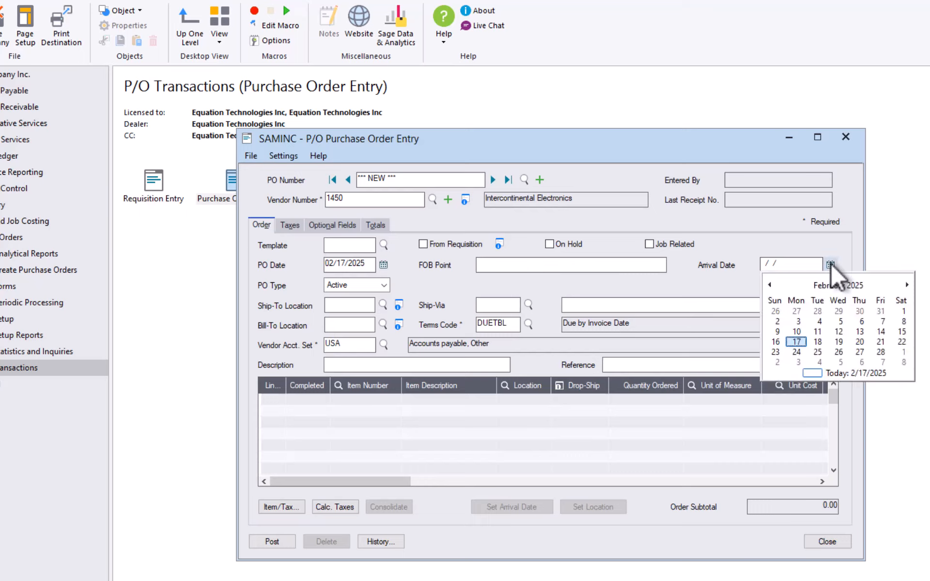
left_click(880, 342)
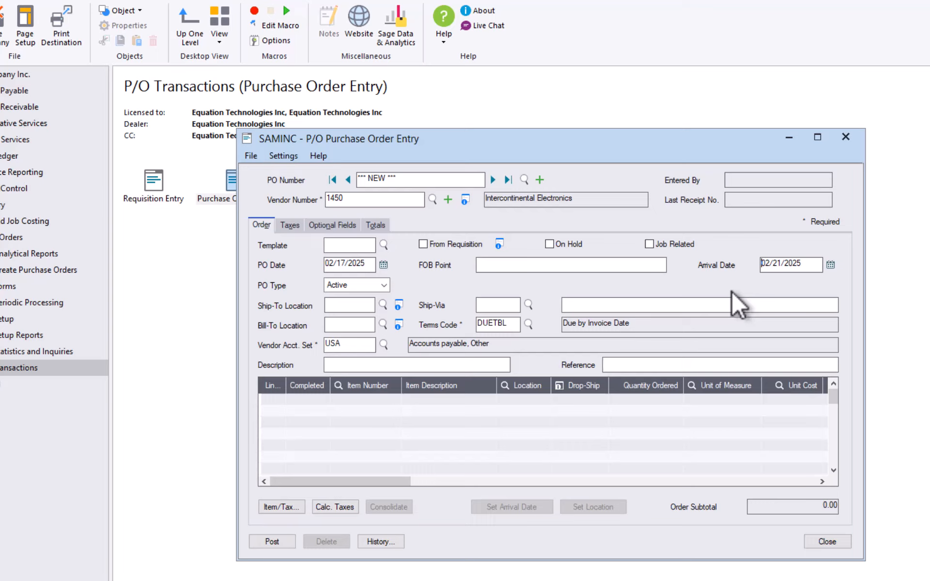
Choose Active as the PO type and look up location 1, the central warehouse, as the ship-to location.
left_click(371, 286)
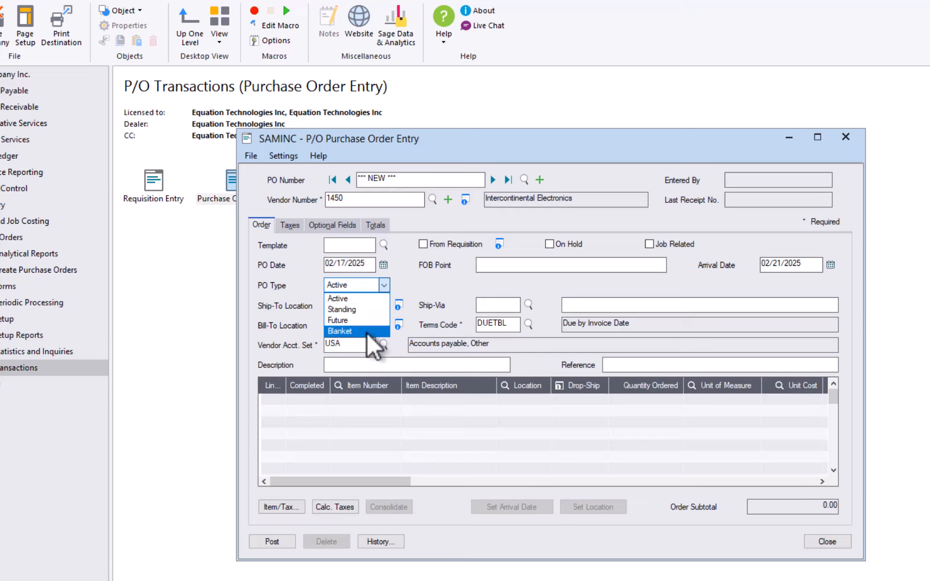
left_click(369, 301)
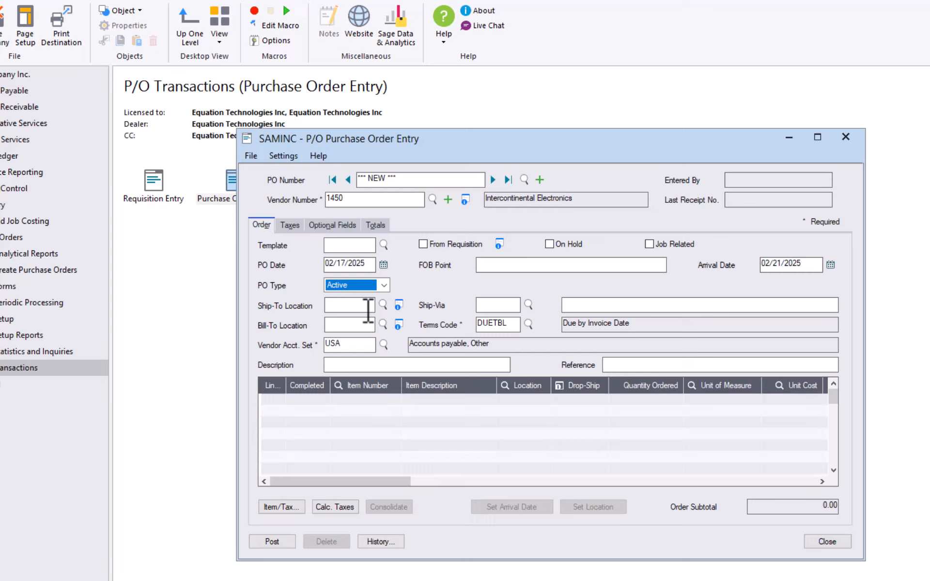
left_click(368, 307)
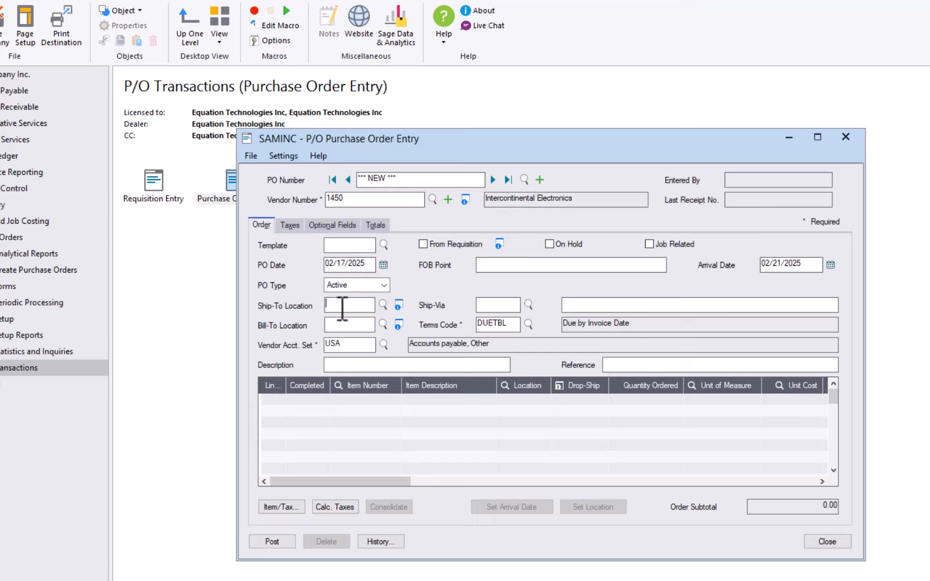
left_click(382, 305)
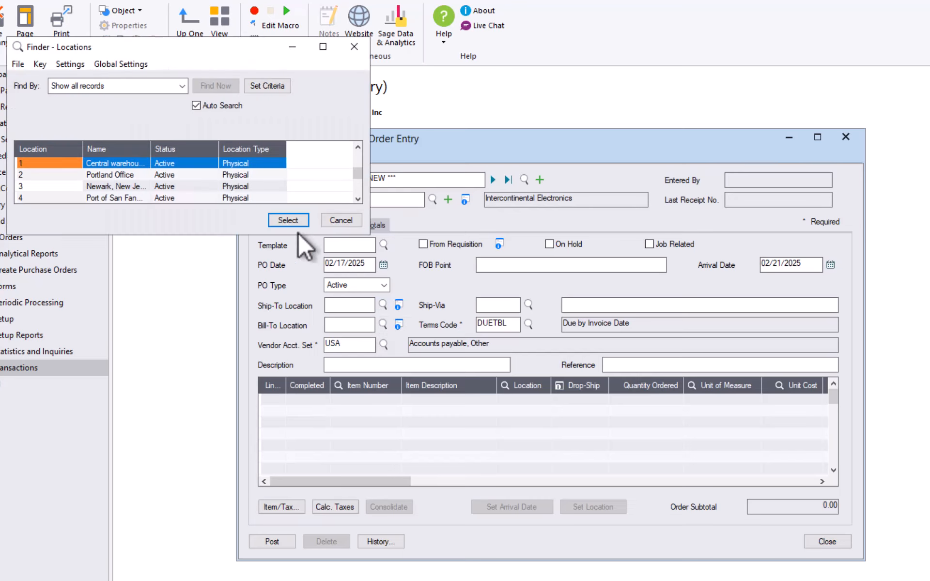
left_click_drag(363, 236, 364, 290)
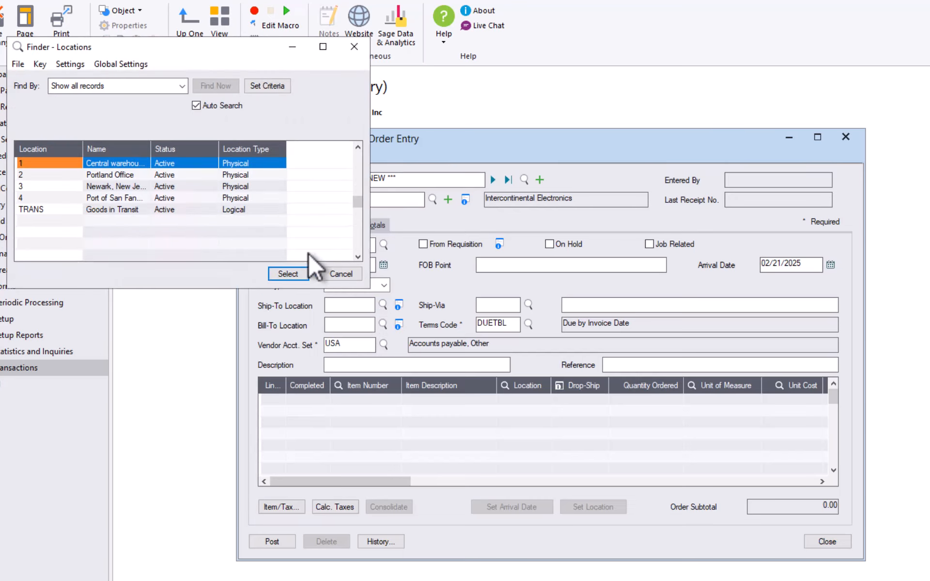
left_click(297, 274)
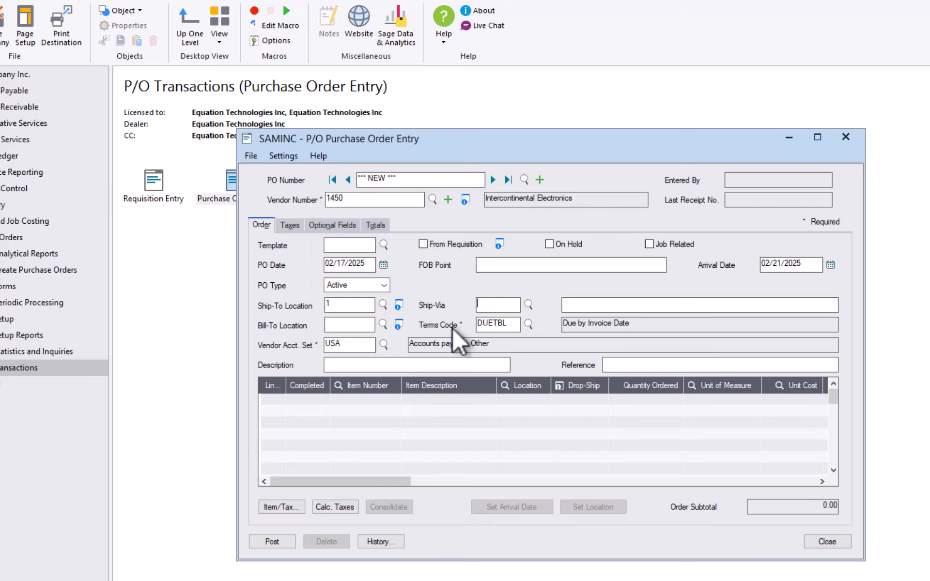
Select CTL, Cross-Country Trucking Lines, as the ship-via method and location 1 as the bill-to location.
left_click(528, 304)
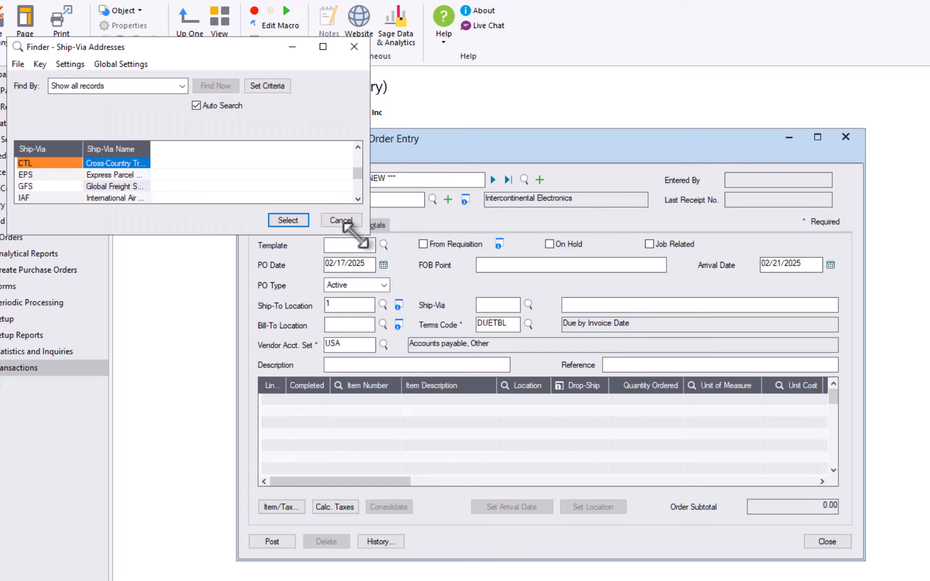
left_click_drag(151, 146, 221, 145)
left_click(302, 217)
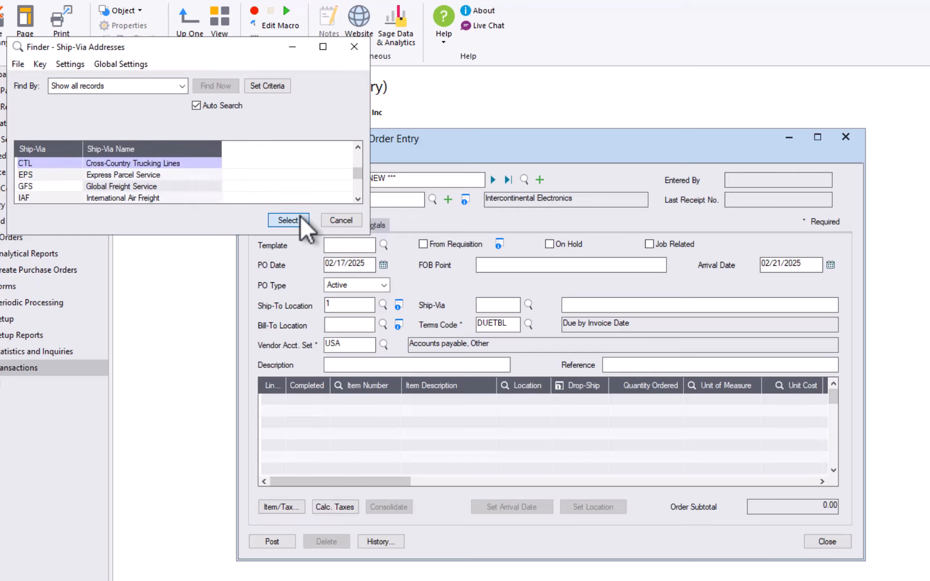
left_click(382, 325)
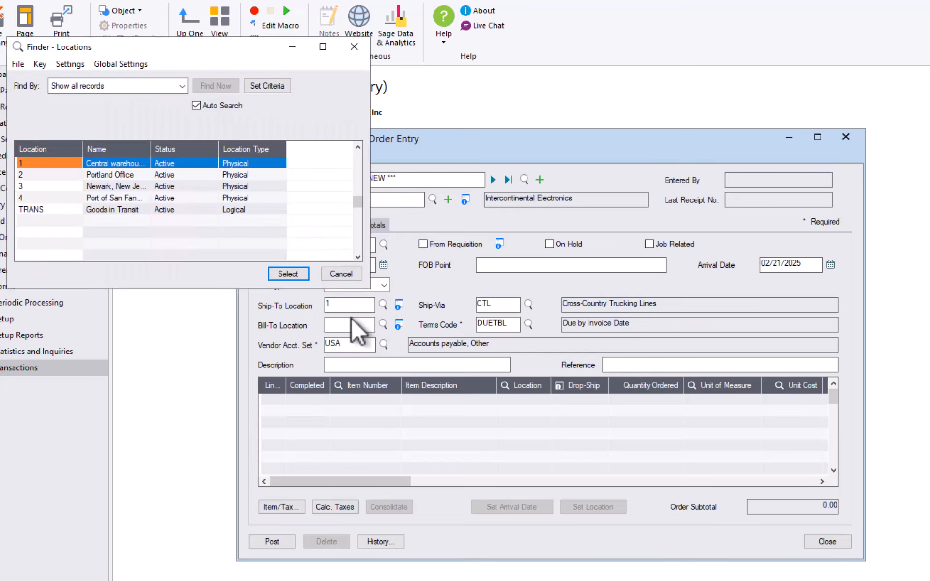
double_click(134, 164)
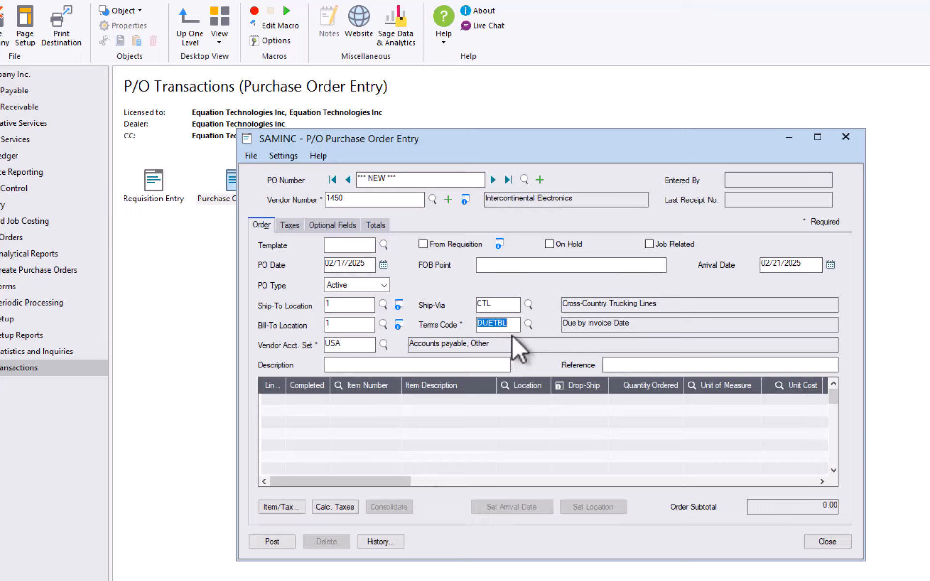
Look through the available terms codes for the purchase order and leave the list without choosing another.
left_click(528, 325)
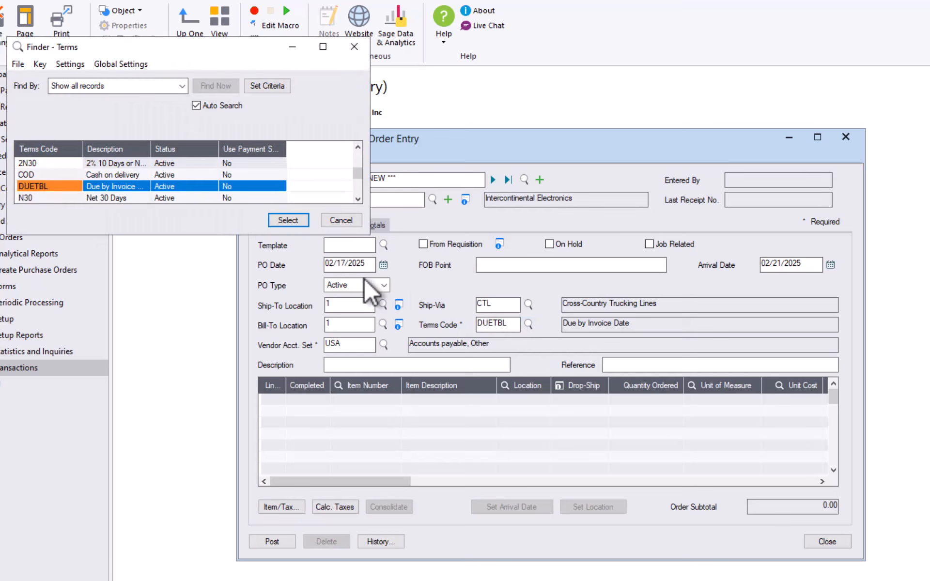
left_click_drag(236, 237, 250, 376)
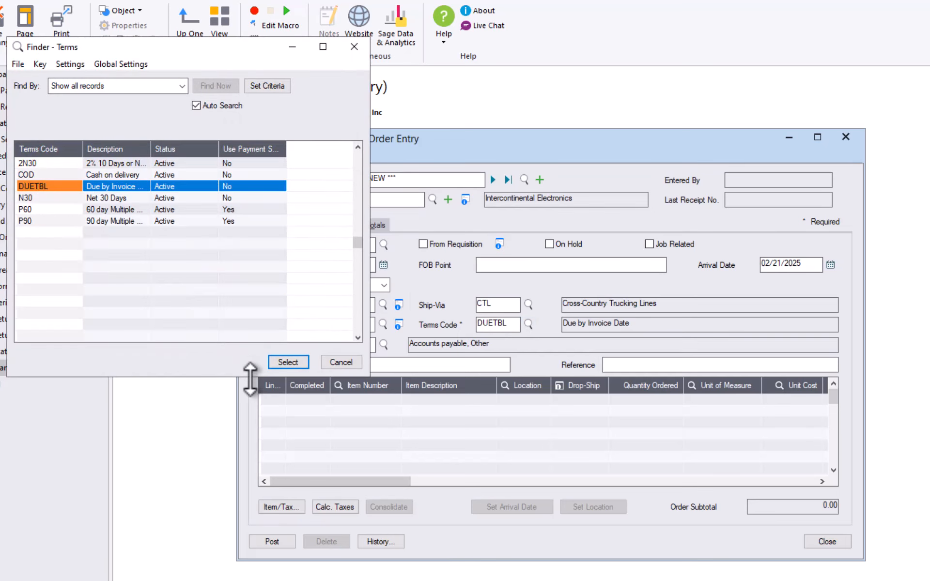
left_click(350, 365)
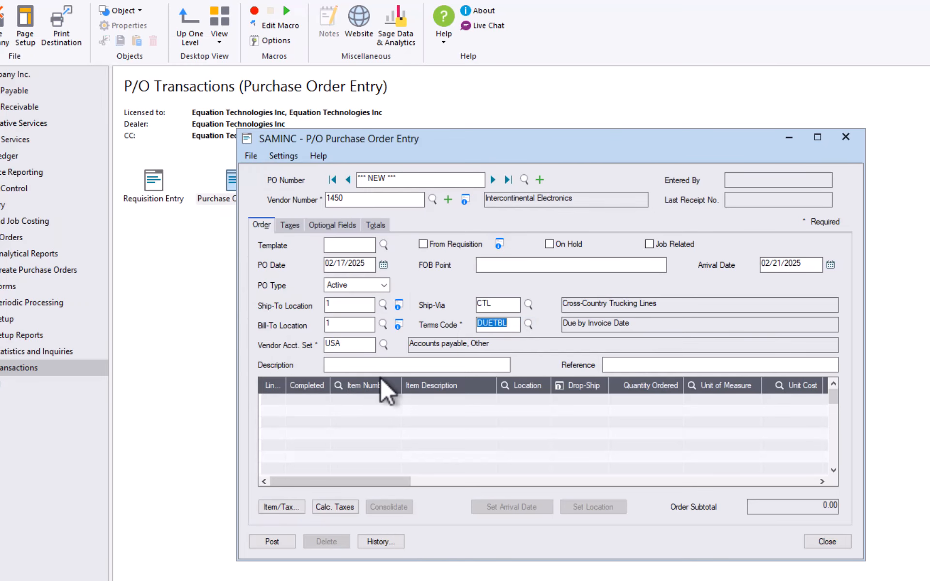
Add item A1-103/0, Fluorescent Desk Lamp, as the first detail line with an ordered quantity of 25.
left_click(350, 397)
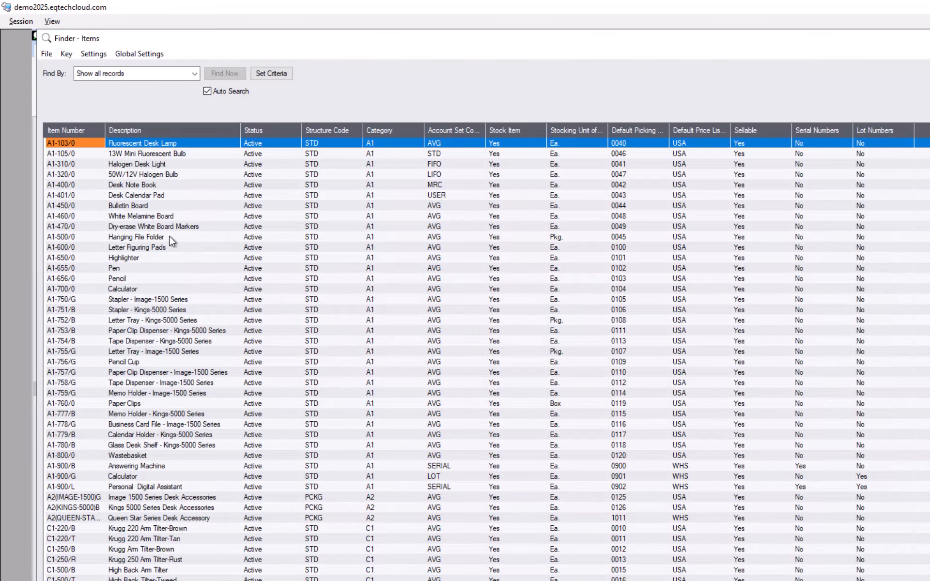
double_click(100, 145)
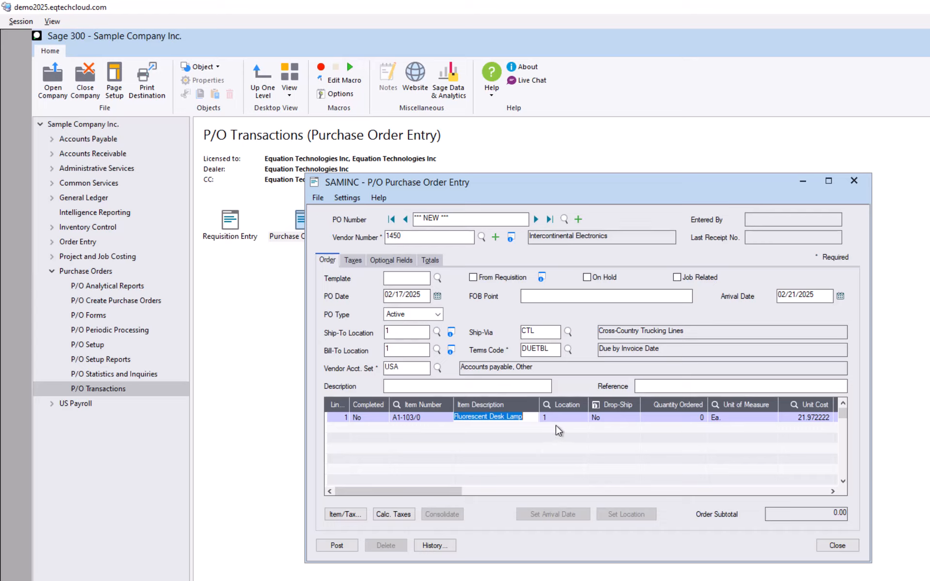
key("Tab")
key("Tab")
key("Tab")
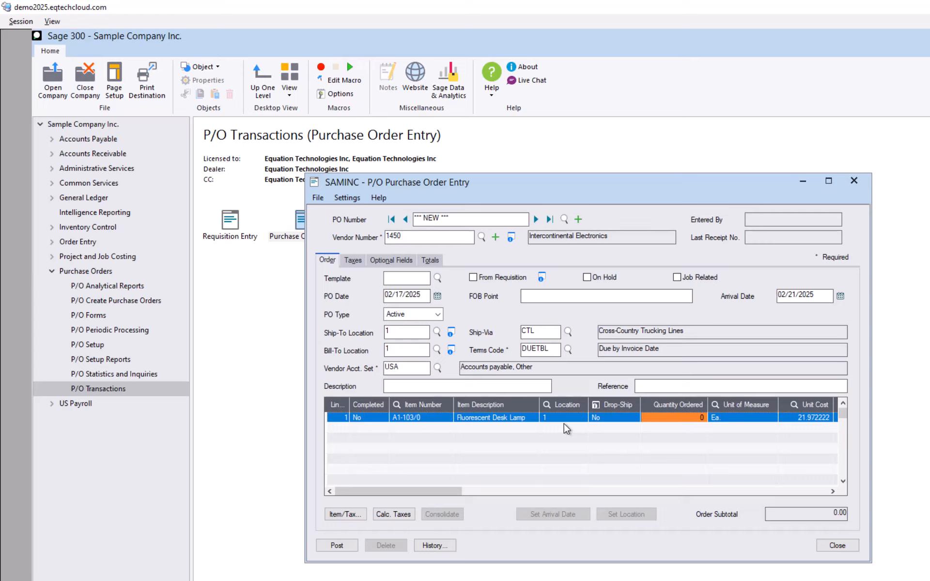
type("25")
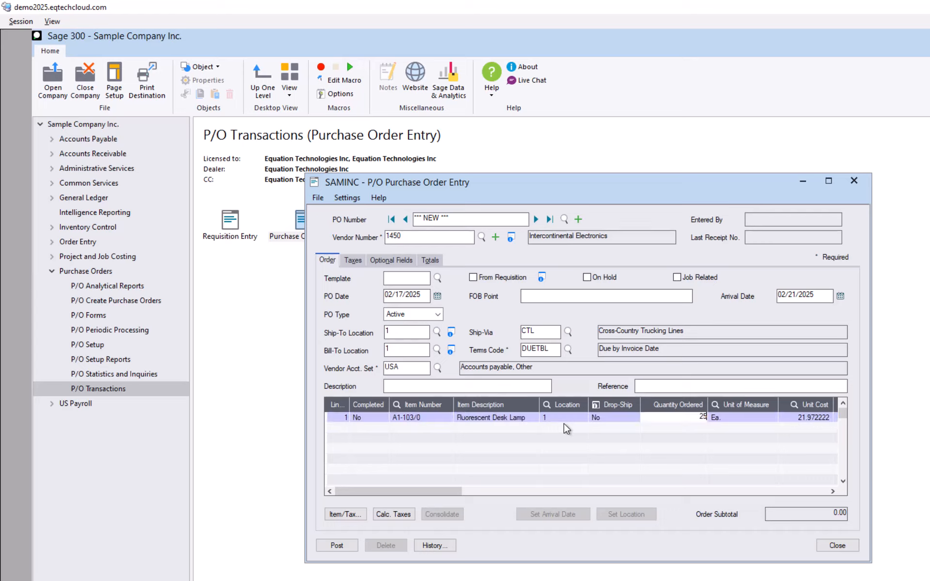
key("Tab")
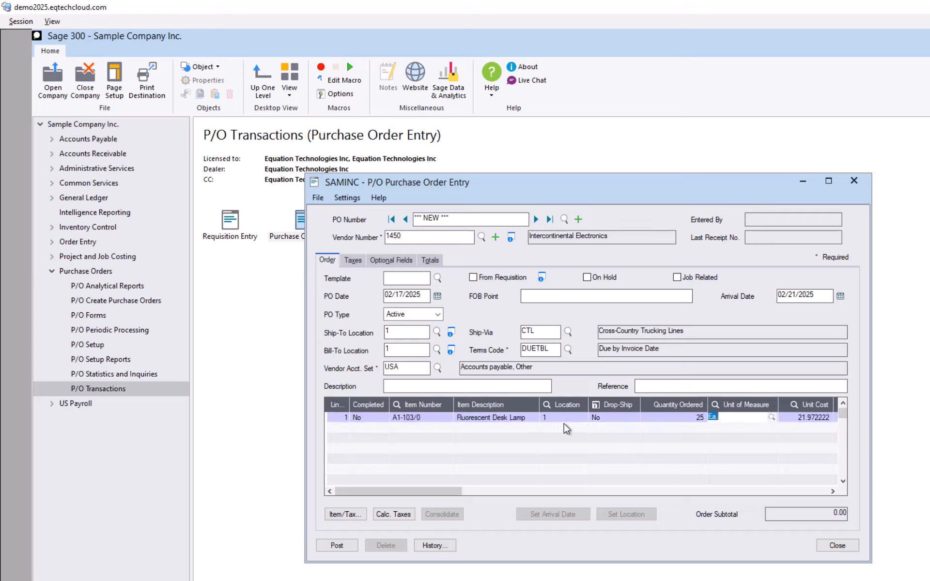
Review the desk lamp line's unit cost, extended cost, discount and weight fields.
key("Tab")
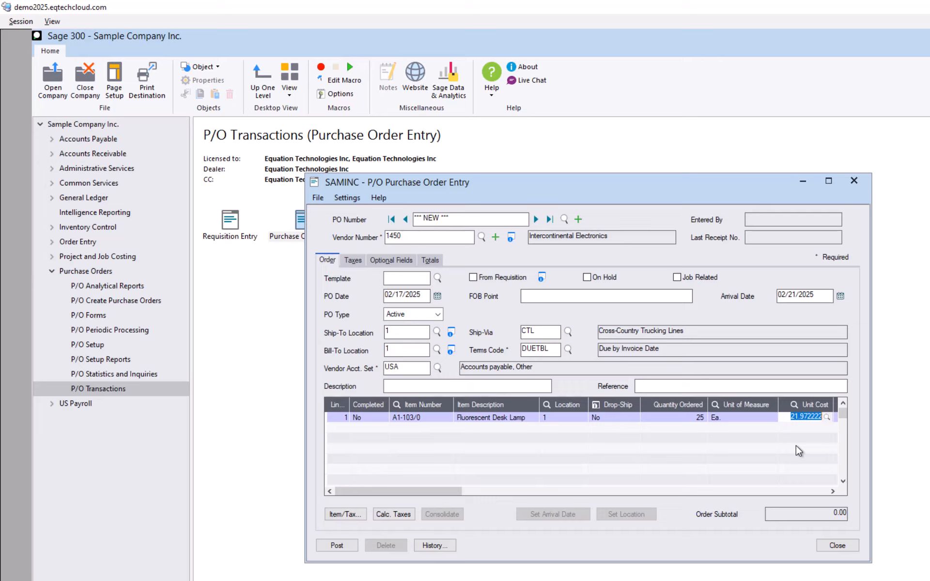
key("Tab")
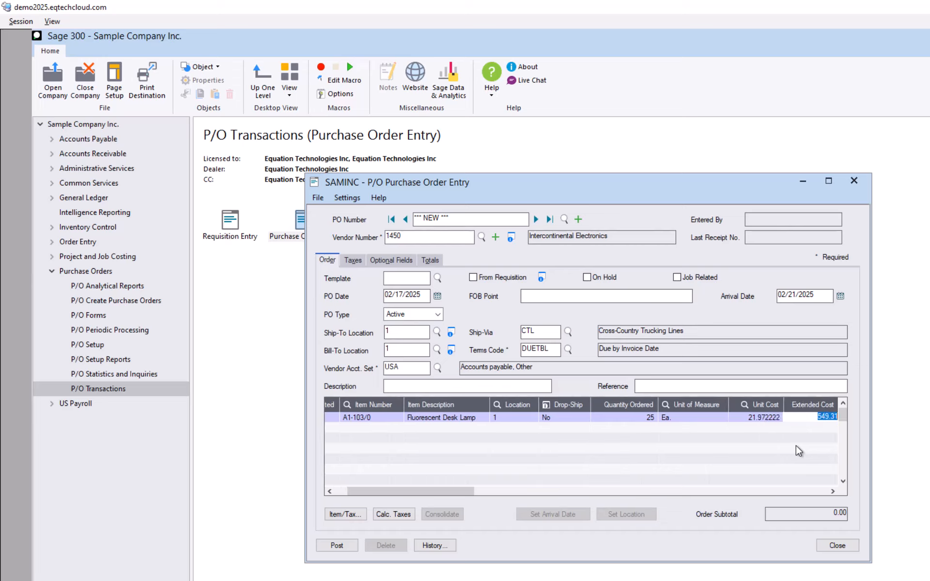
key("Tab")
key("Tab")
key("Tab")
key("Tab")
key("Tab")
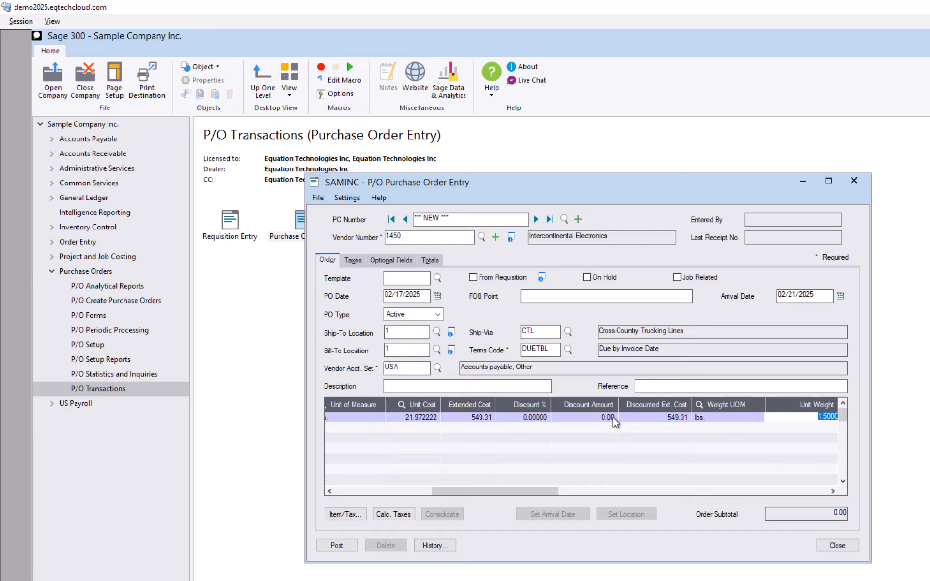
key("Tab")
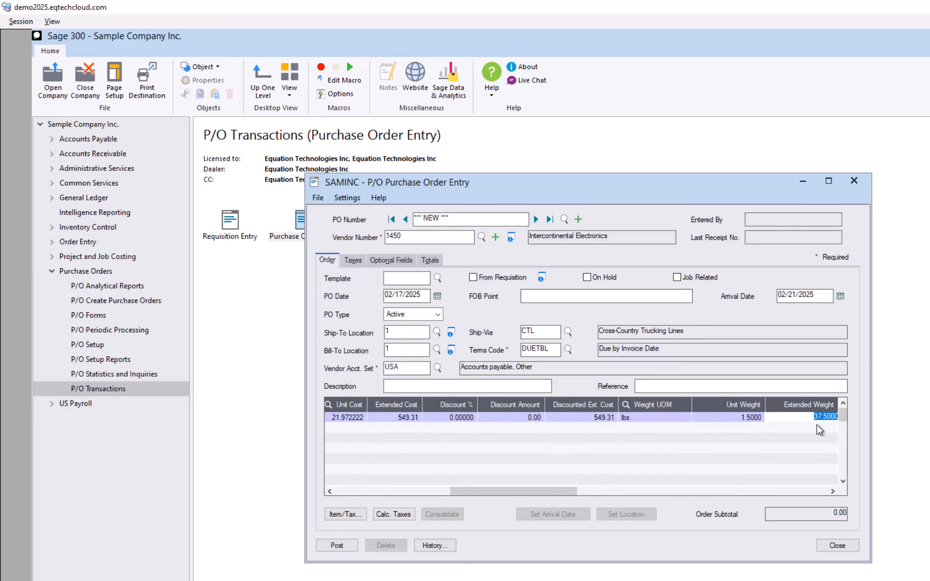
Review the desk lamp line's remaining fields, including tax, expected arrival date, comments, received and outstanding quantities, and accounts.
key("Tab")
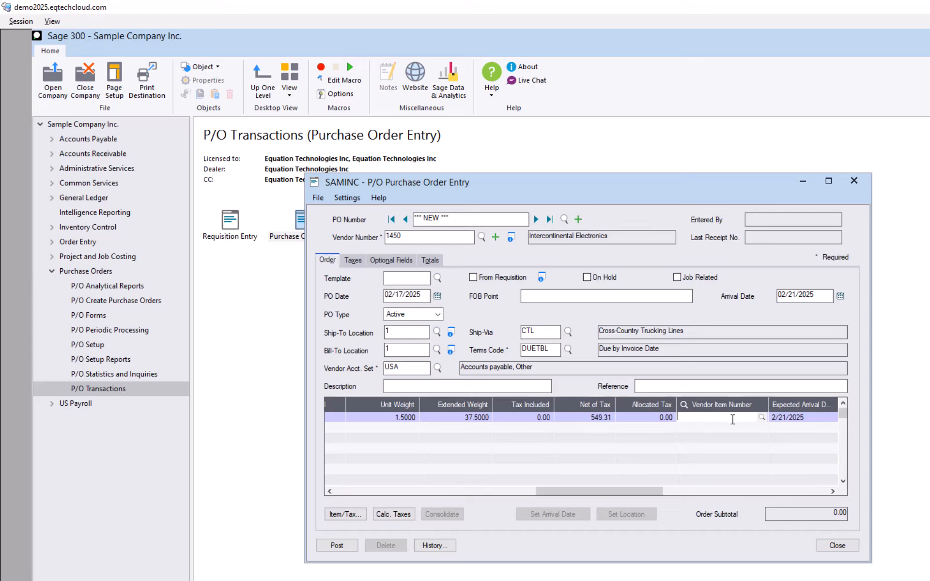
key("Tab")
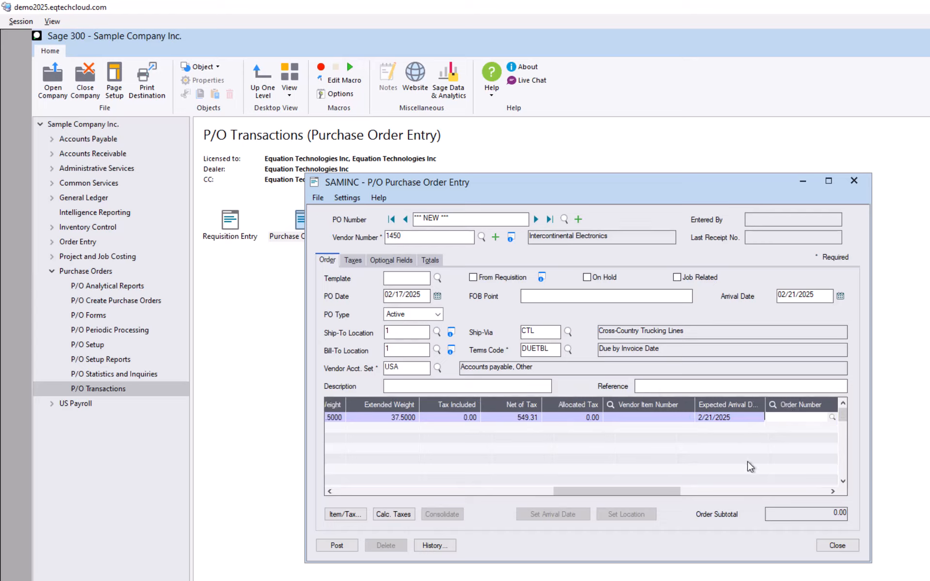
key("Tab")
key("Tab")
key("Tab")
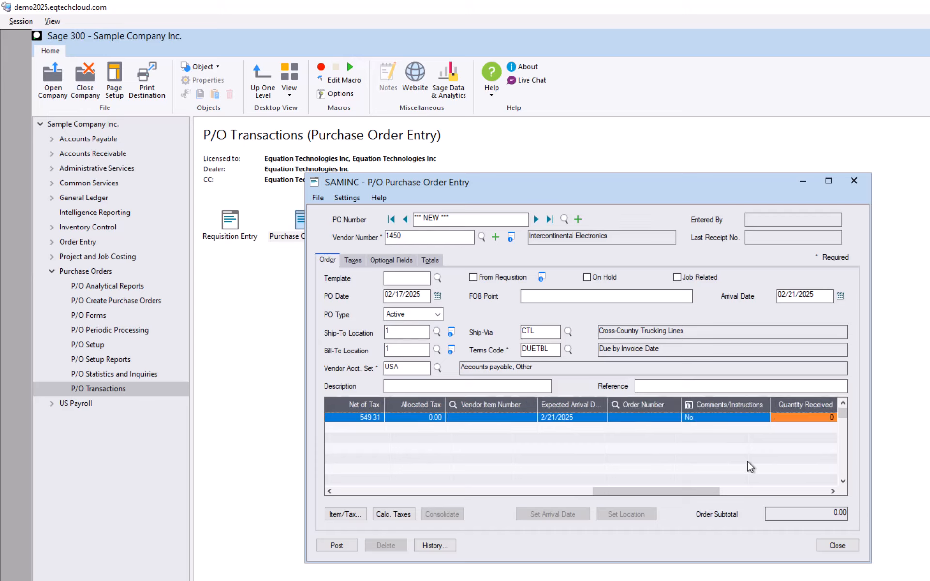
key("Tab")
key("Tab")
key("Tab")
key("Tab")
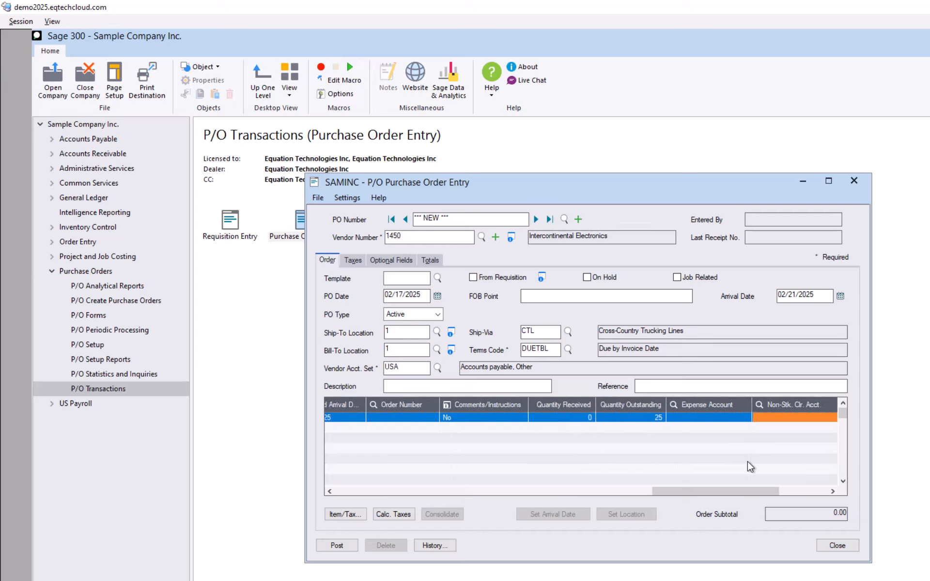
key("Tab")
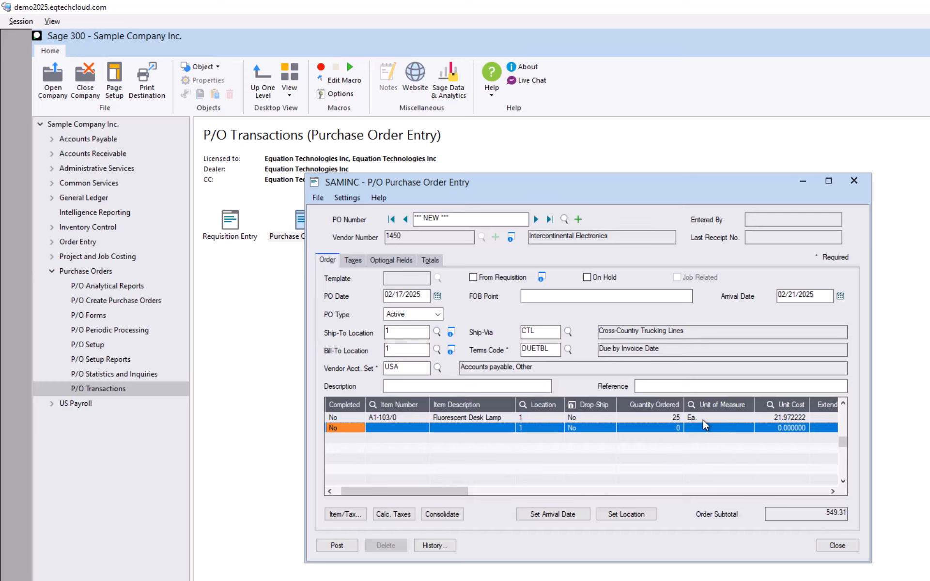
Add item A1-105/0, 13W Mini Fluorescent Bulb, as the second detail line with an ordered quantity of 25.
left_click(720, 418)
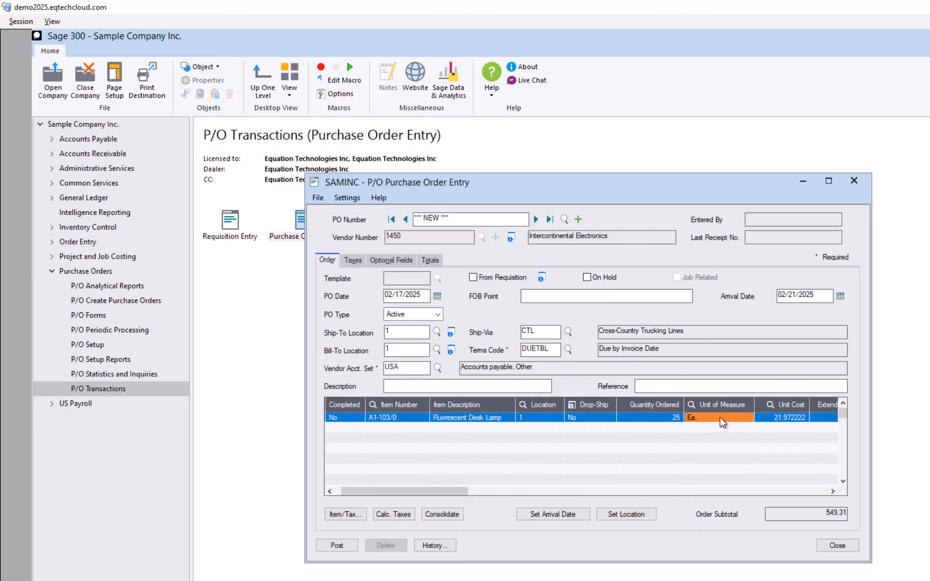
key("Insert")
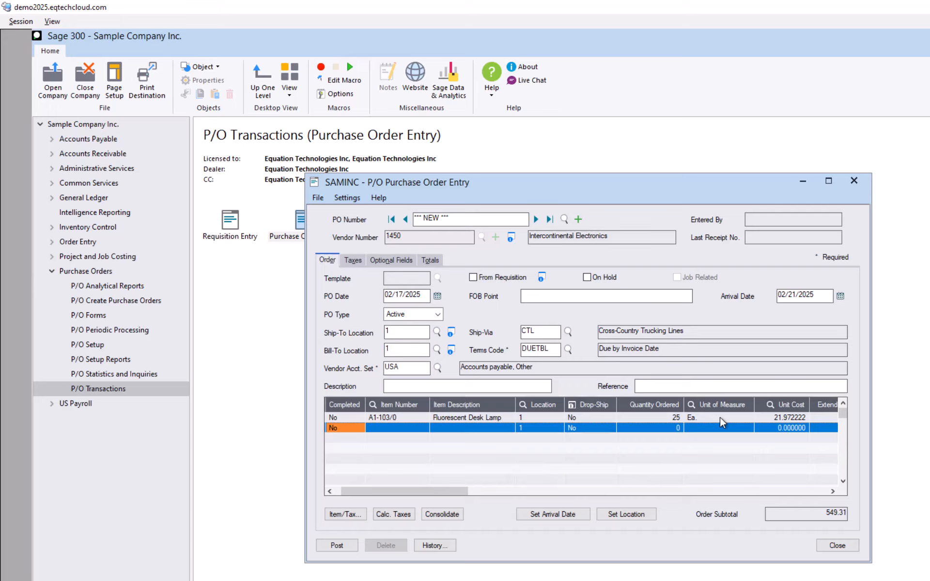
key("Tab")
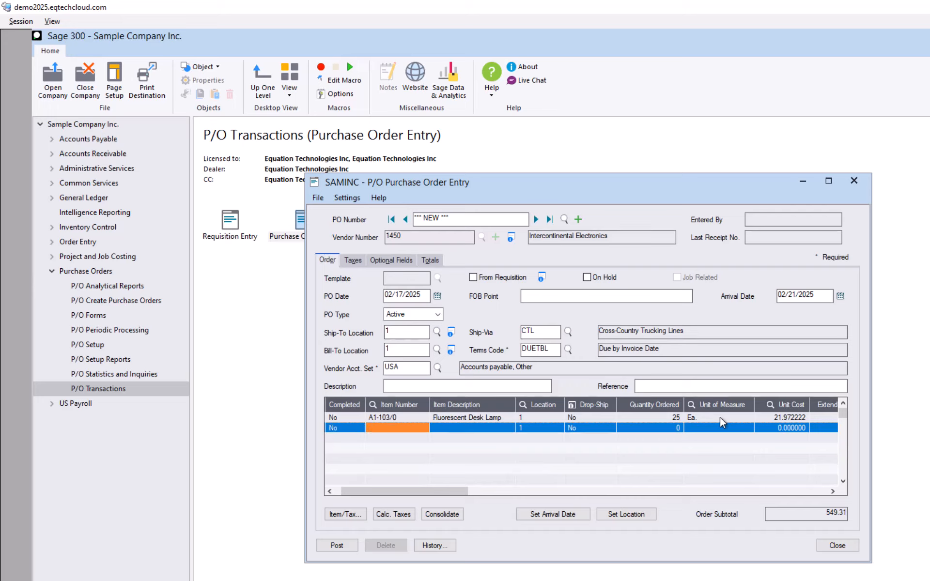
type("A1")
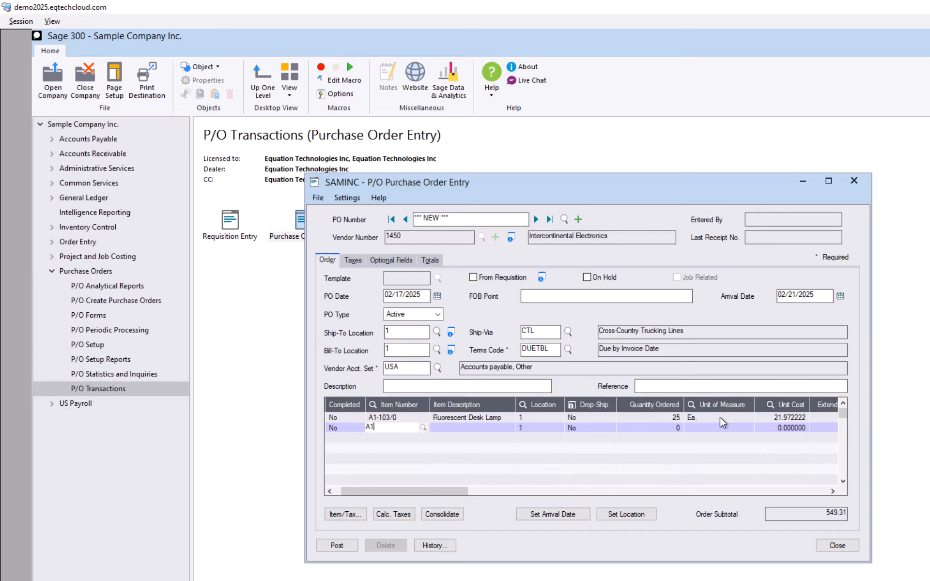
type("1050")
key("Tab")
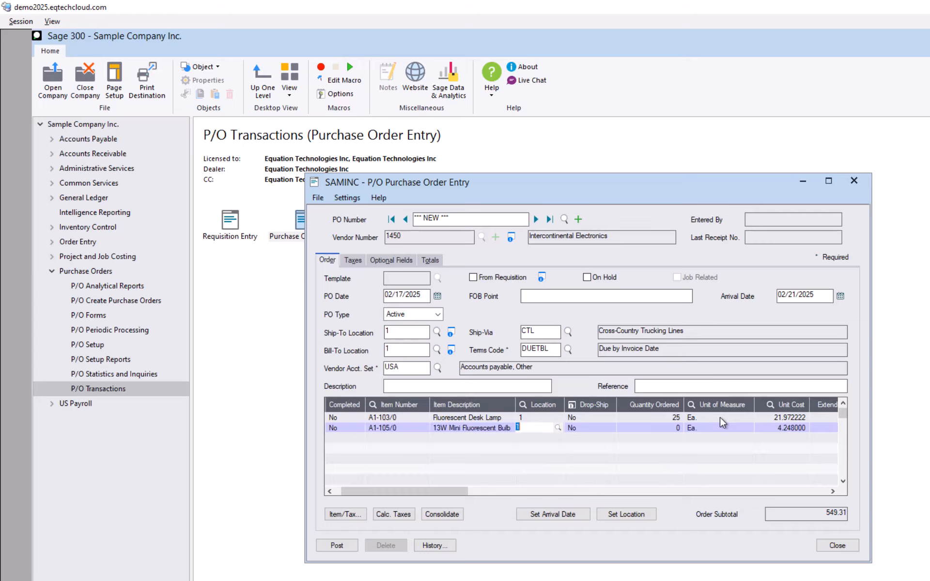
key("Tab")
key("Tab")
key("Tab")
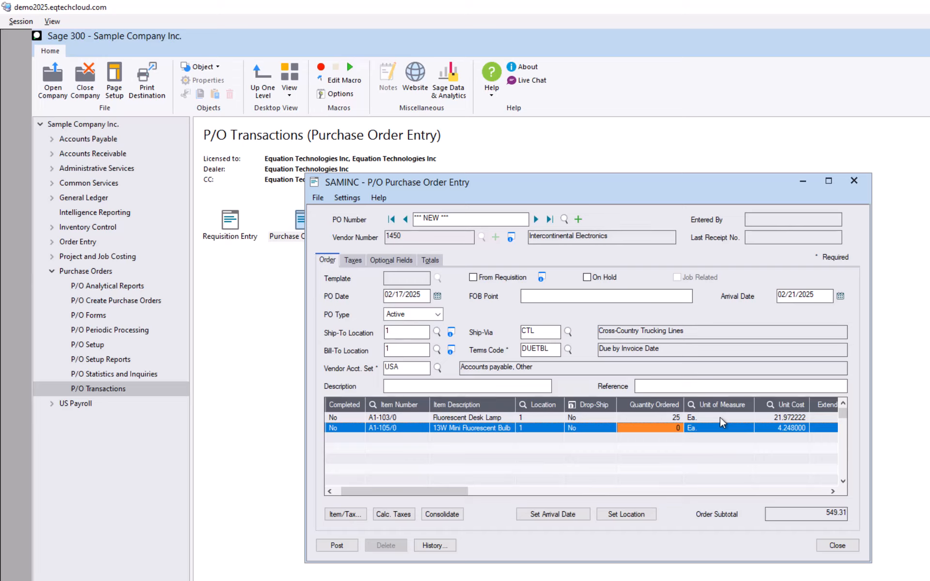
type("25")
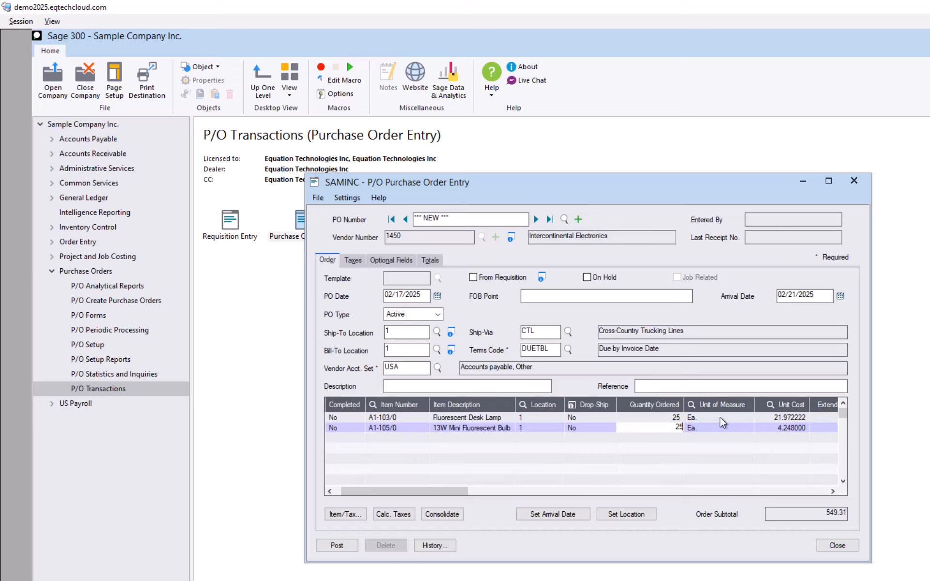
key("Insert")
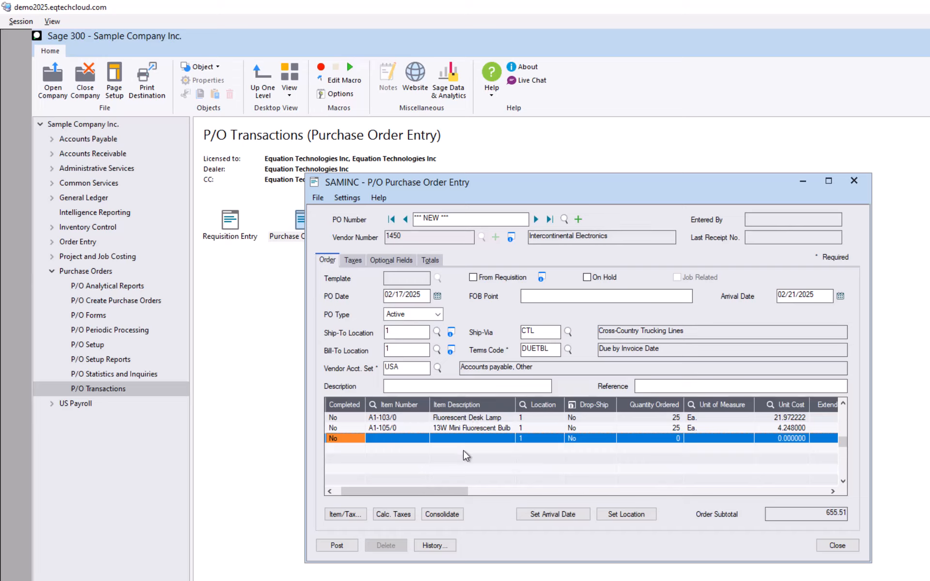
Post the purchase order and accept the offer to print it.
left_click(352, 545)
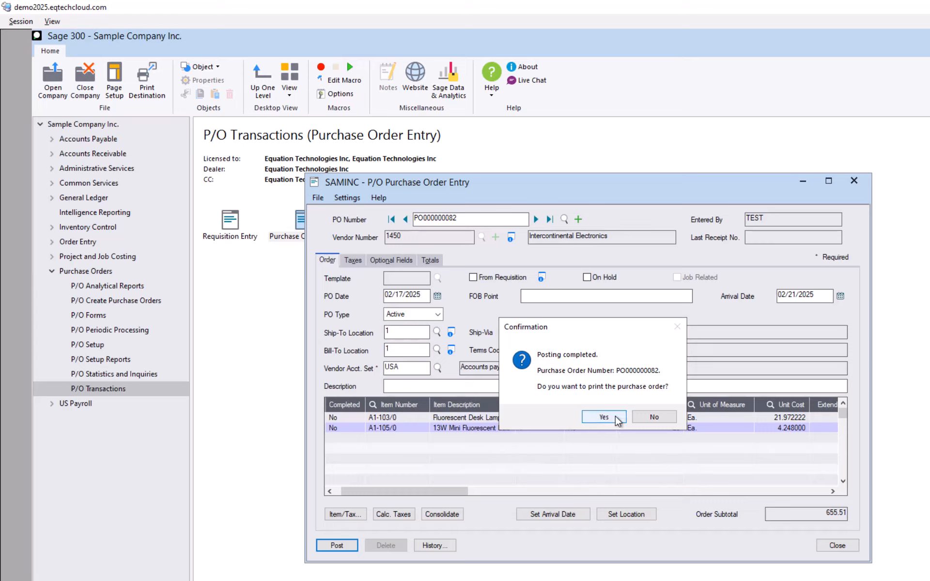
left_click(616, 417)
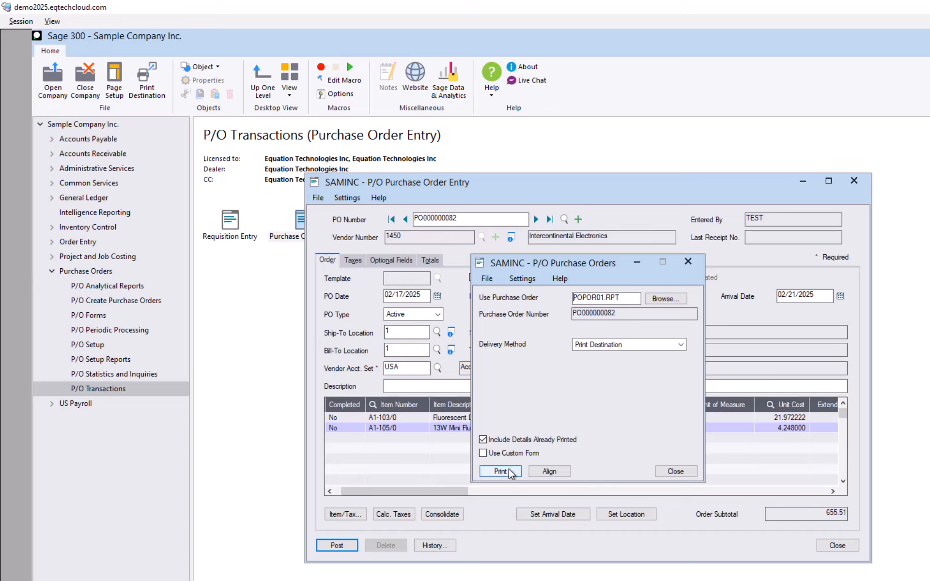
Try Vendor as the delivery method for the purchase order form and restore Print Destination.
left_click(635, 347)
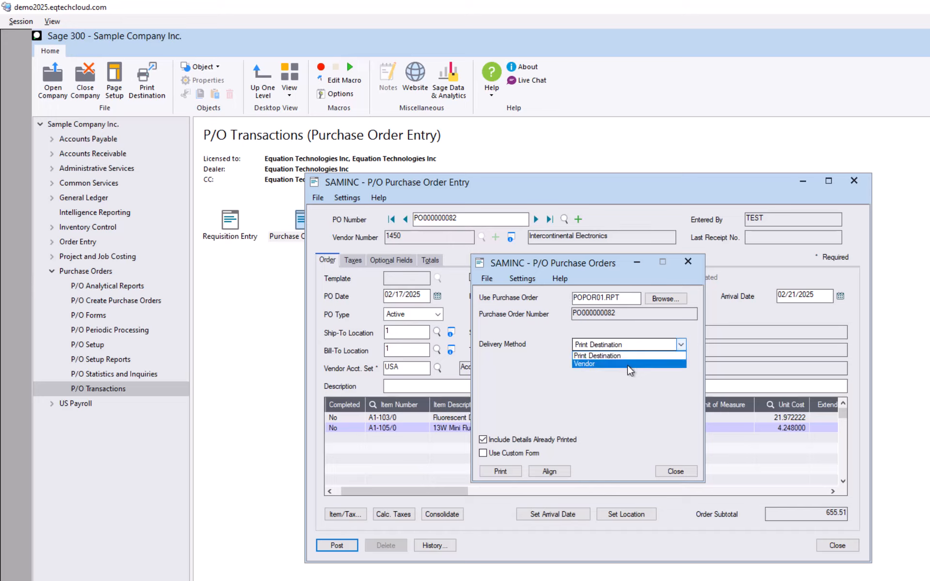
left_click(629, 365)
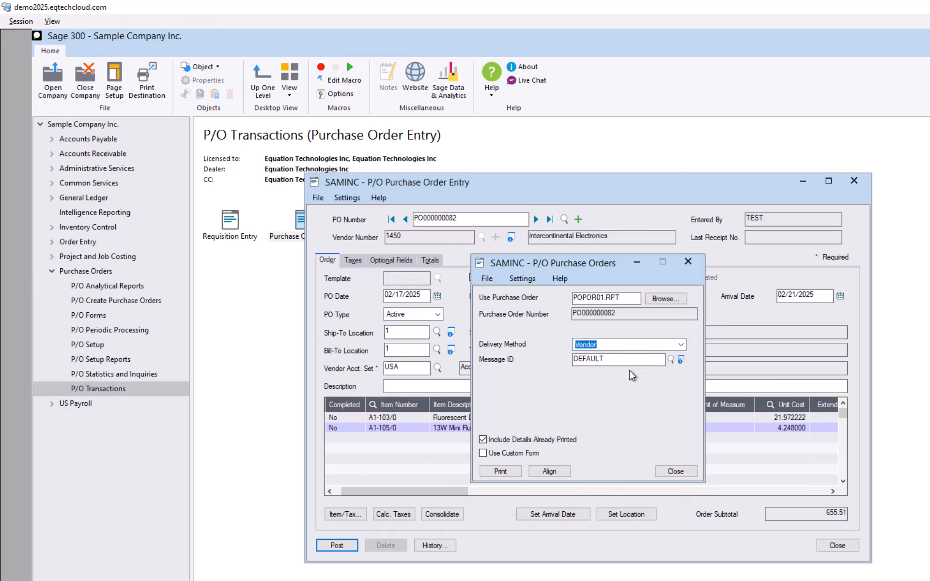
left_click(661, 342)
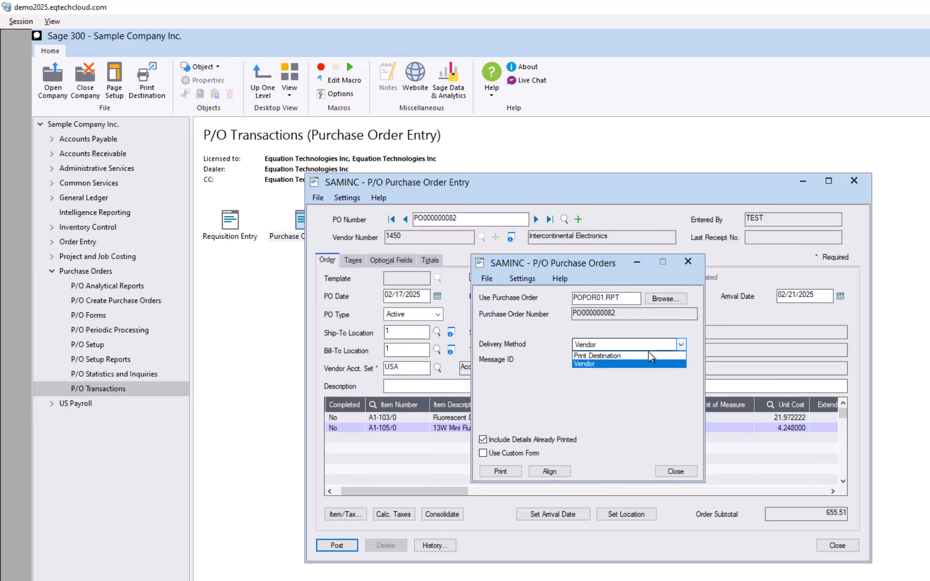
left_click(649, 356)
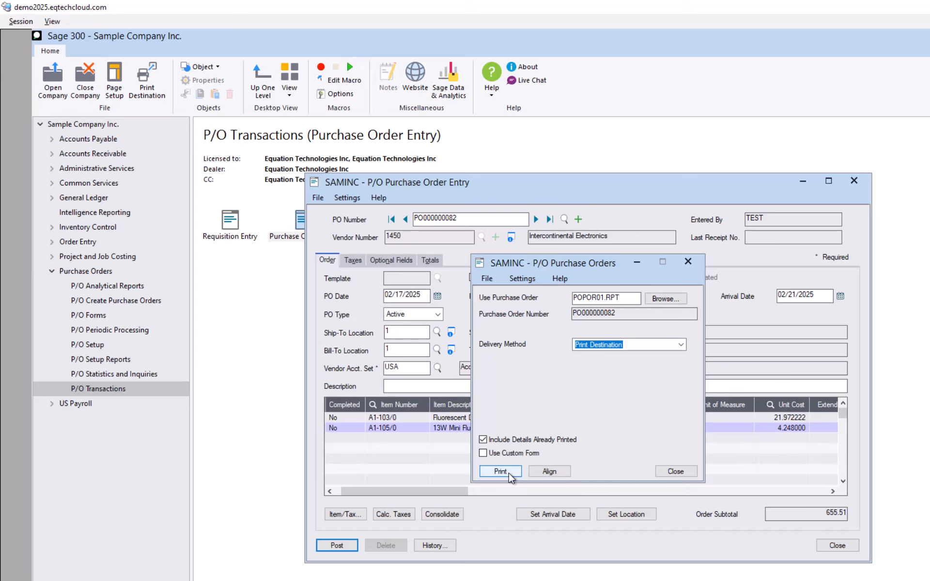
Print the purchase order to the preview using POPOR01.RPT and zoom the preview to Page Width.
left_click(509, 475)
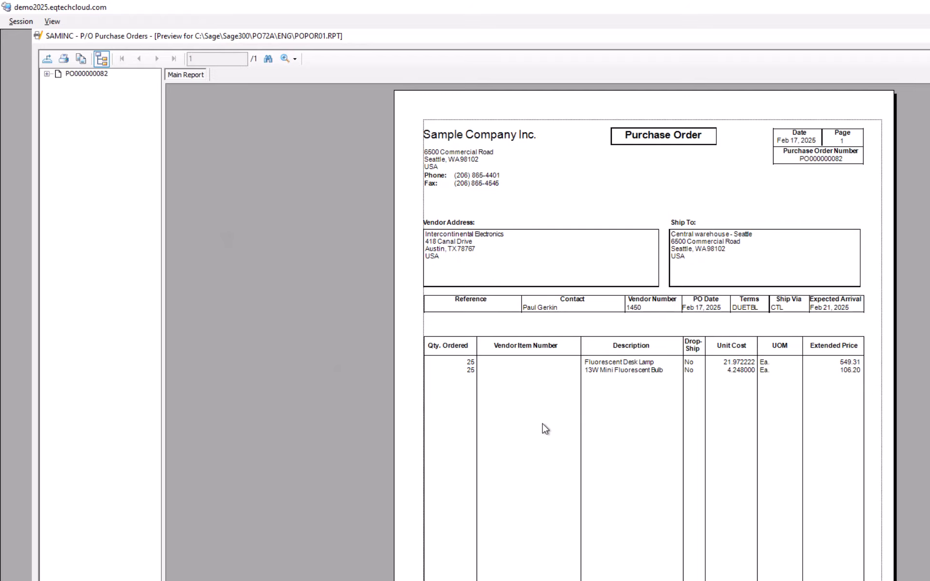
left_click(294, 59)
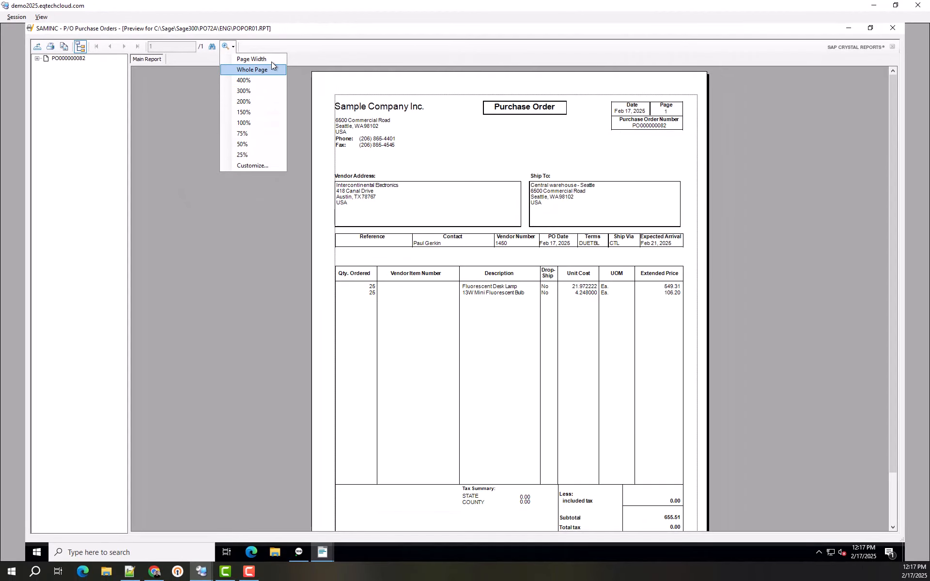
left_click(272, 58)
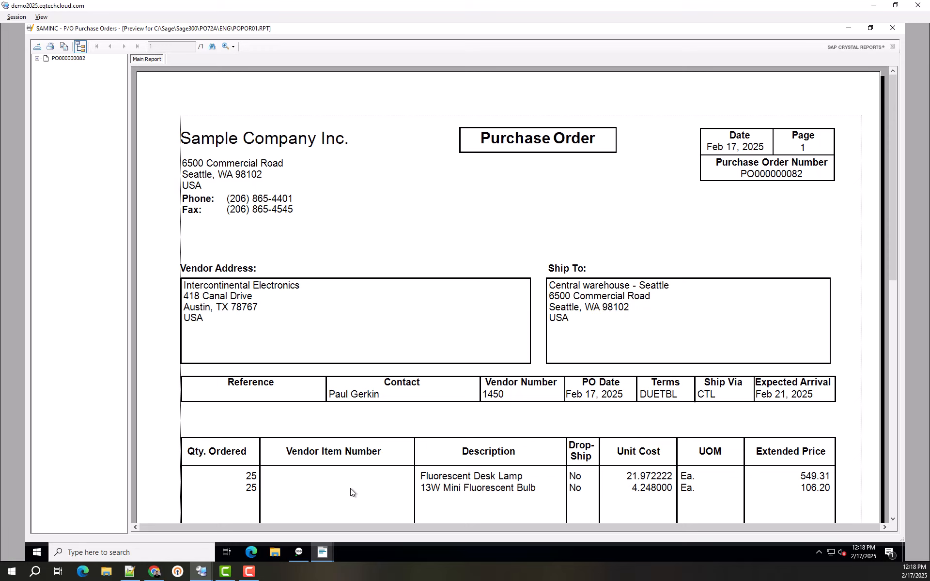
Review the previewed purchase order's addresses, item lines, tax summary and order total.
left_click(345, 460)
left_click(327, 474)
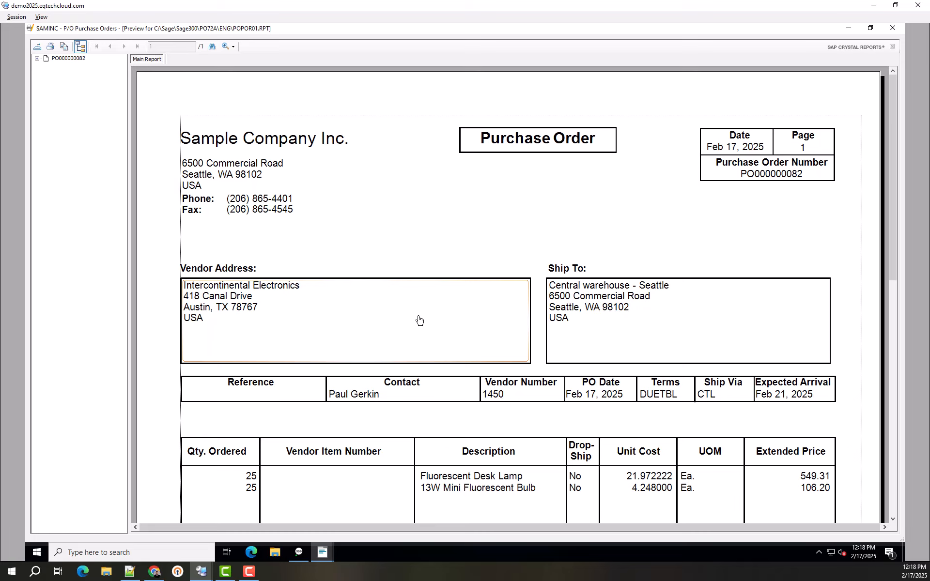
scroll(418, 318, "down", 2)
scroll(419, 318, "down", 6)
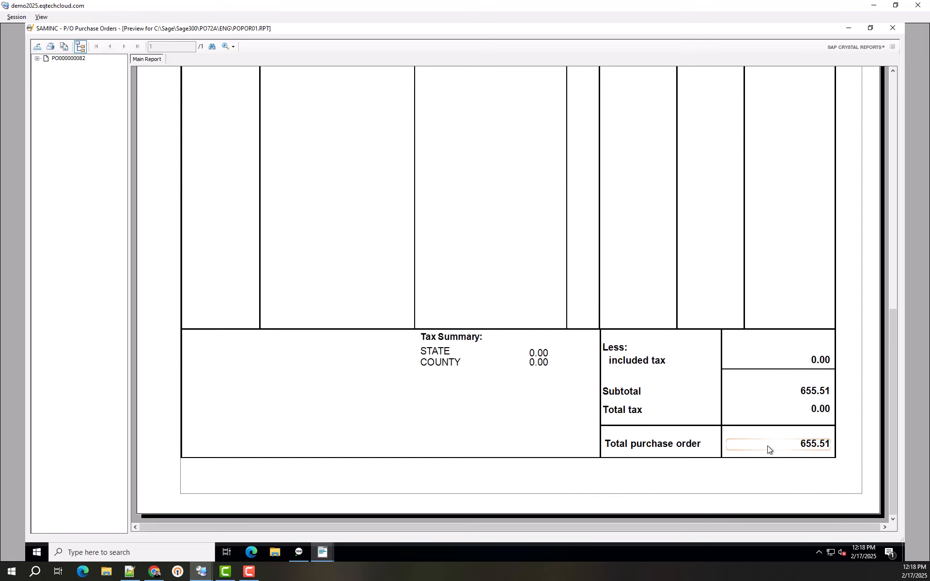
scroll(621, 476, "up", 10)
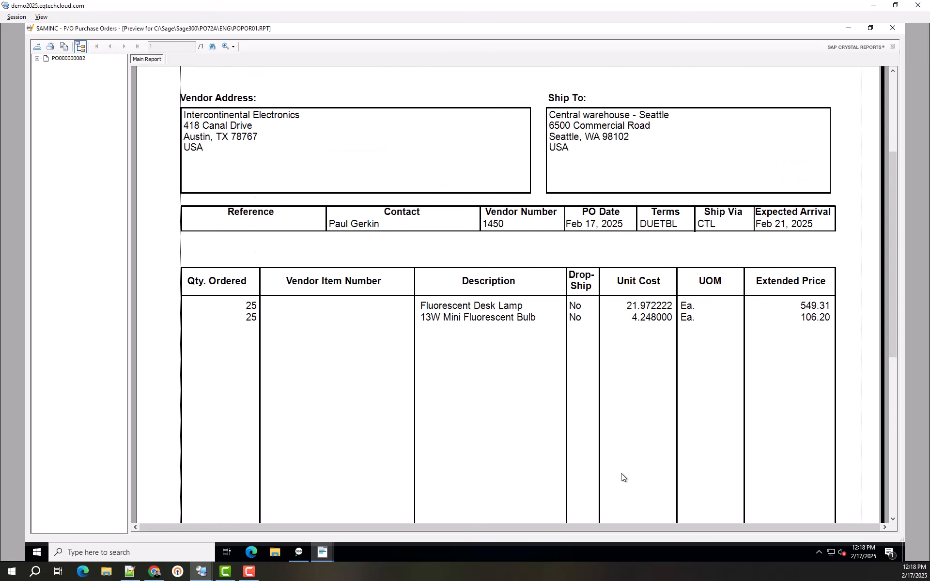
Close the report preview, the print form and the purchase order entry window.
left_click(892, 29)
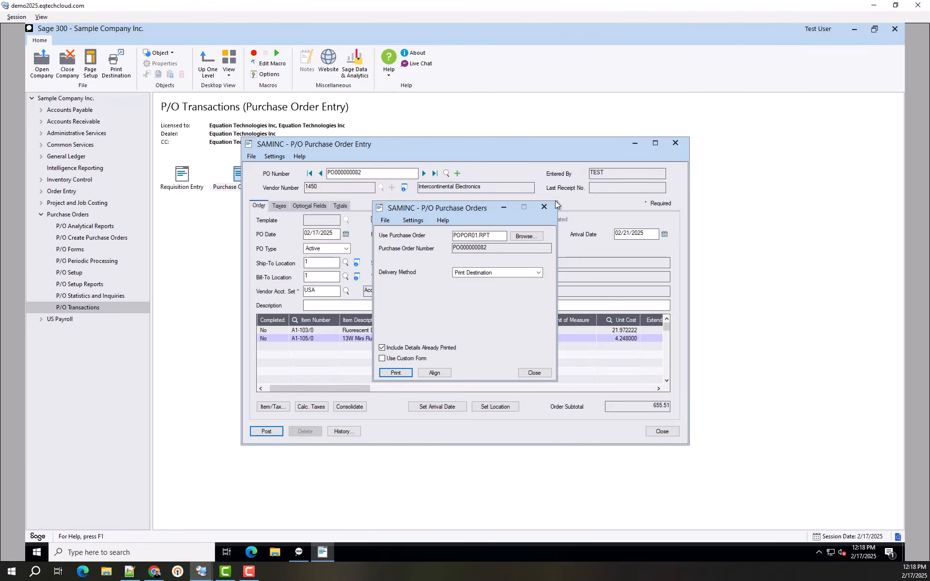
left_click(535, 373)
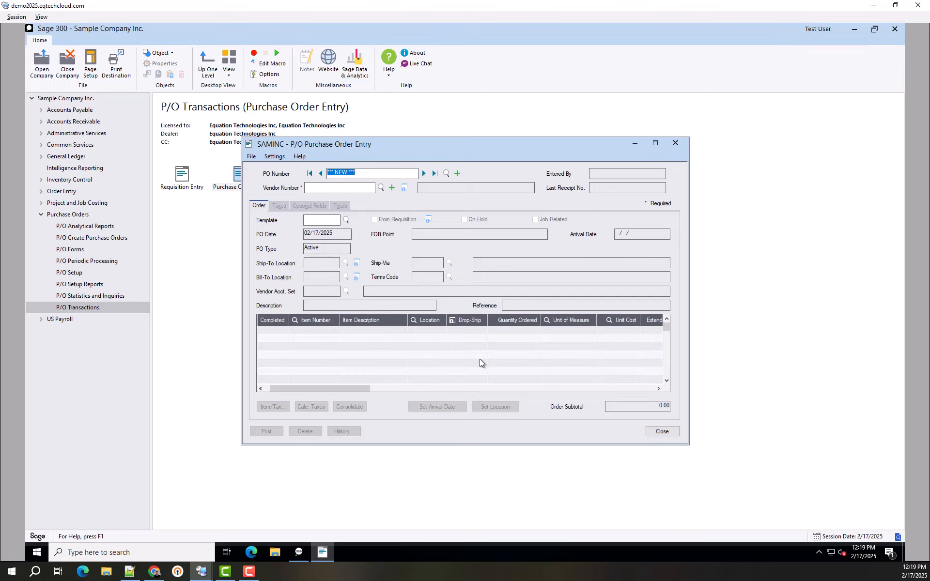
left_click(673, 434)
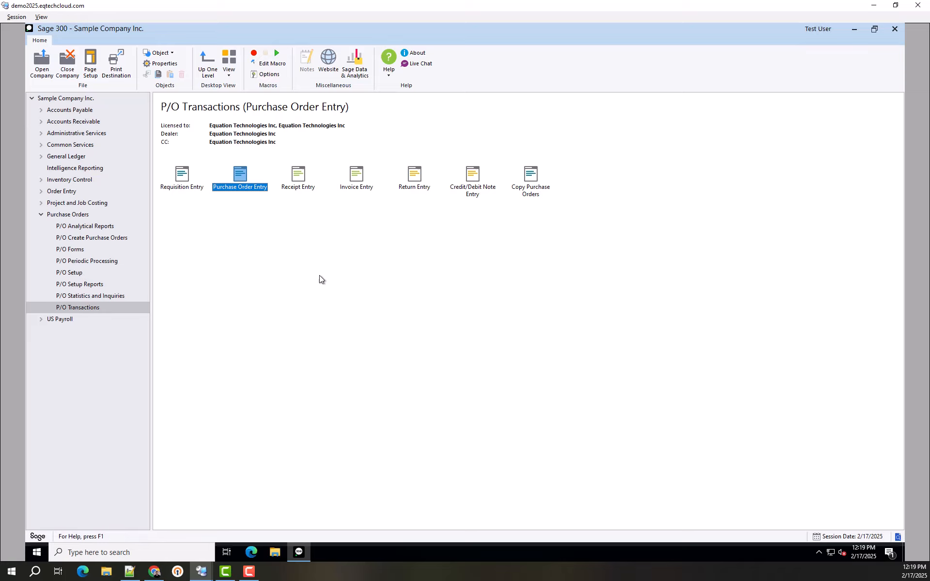
Open Receipt Entry from the purchase order transactions for a new receipt.
left_click(300, 189)
double_click(300, 188)
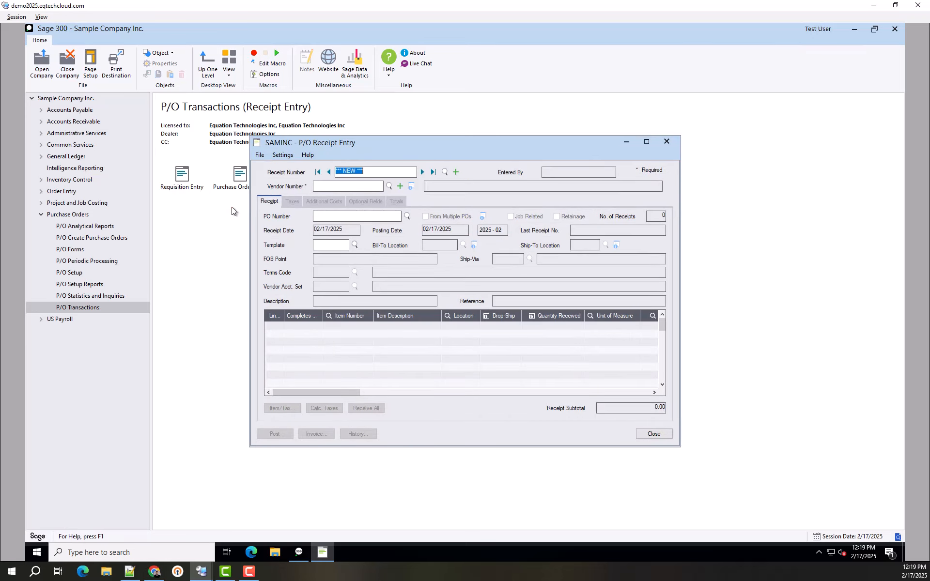
left_click(338, 187)
key("alt+Tab")
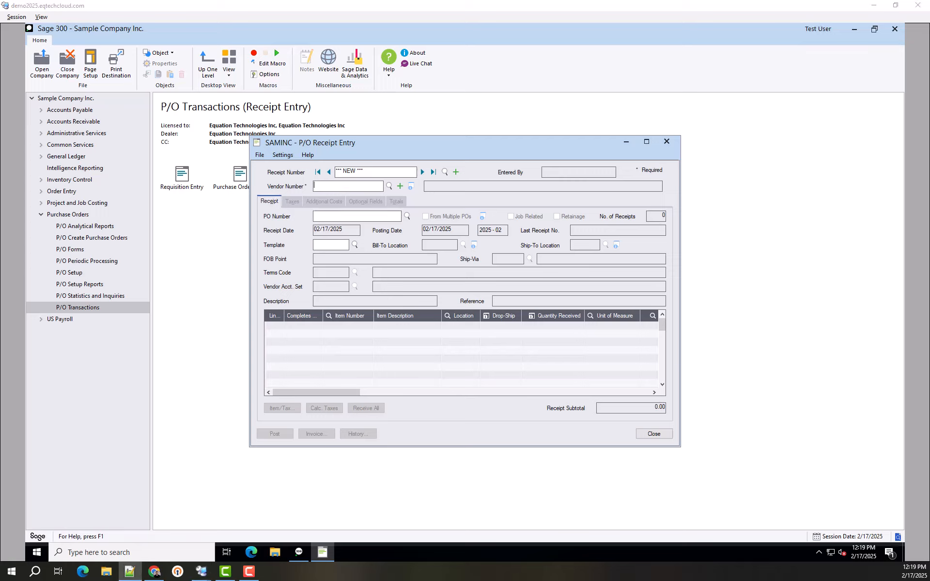
Enter the existing Intercontinental Electronics purchase order's number on the receipt and select that order in the finder.
left_click(383, 218)
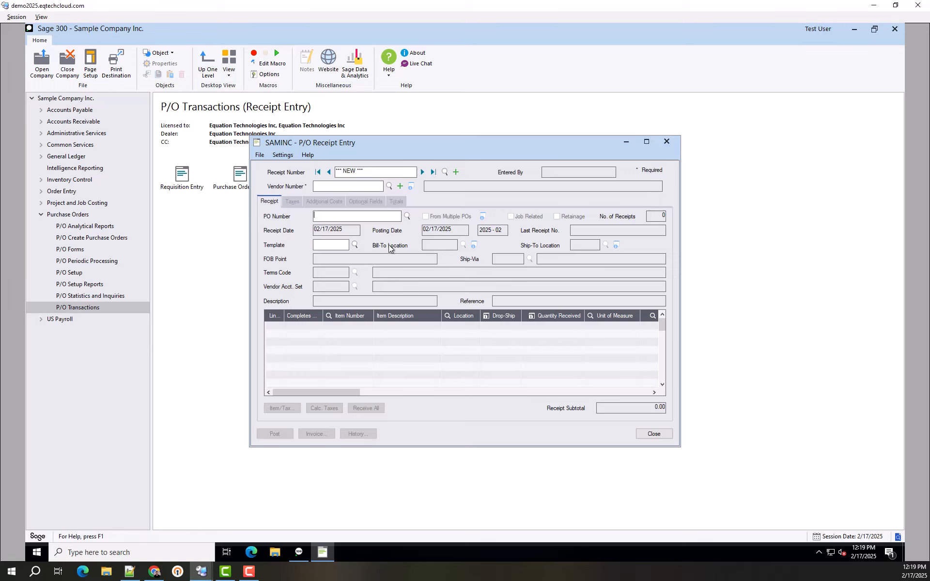
type("PO000000079")
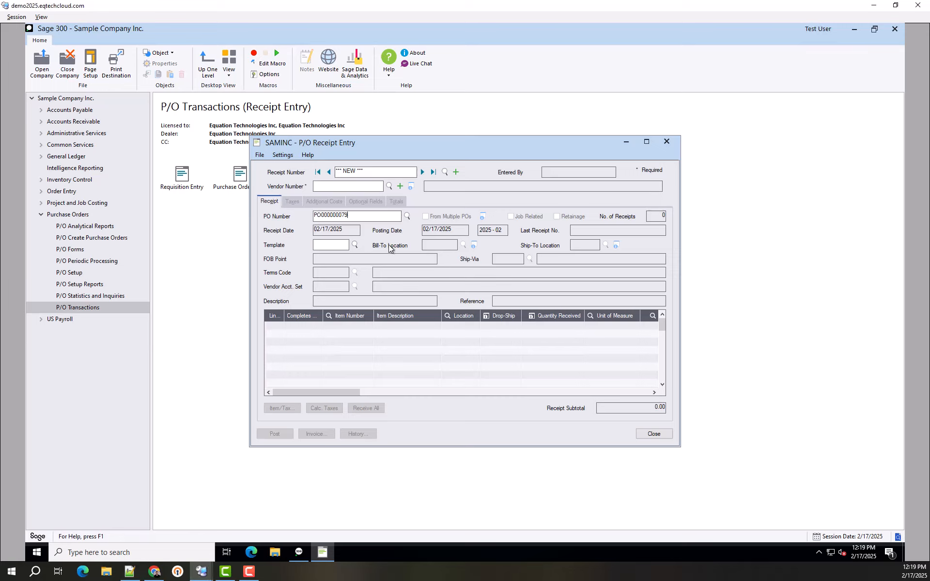
left_click(407, 217)
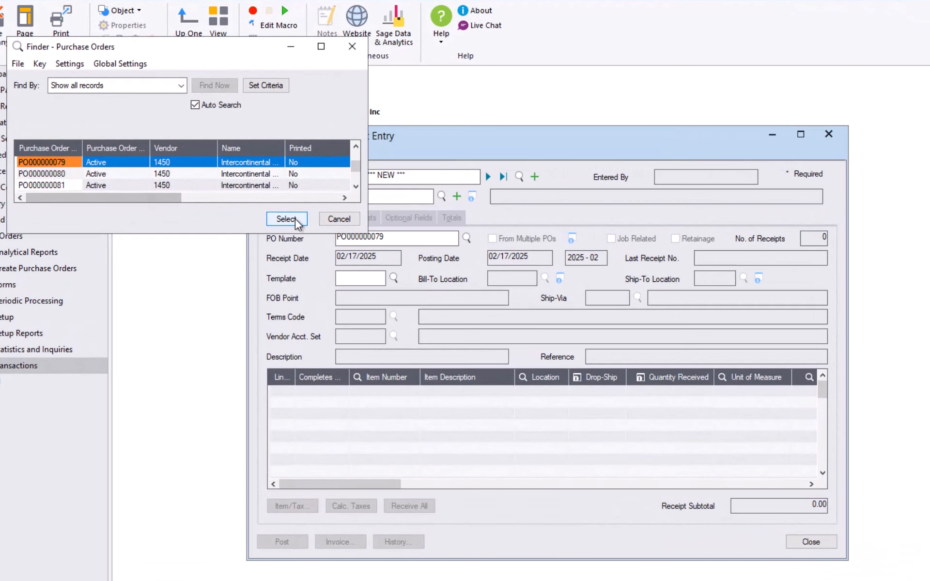
left_click(295, 218)
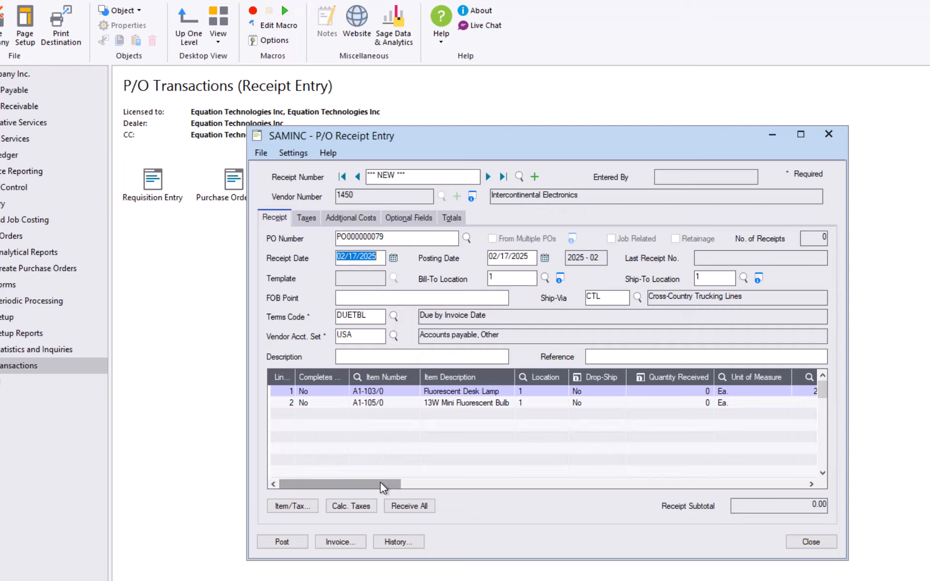
Set the quantity received to 50 on both receipt lines, the Fluorescent Desk Lamp and the 13W Mini Fluorescent Bulb.
left_click_drag(380, 482, 612, 503)
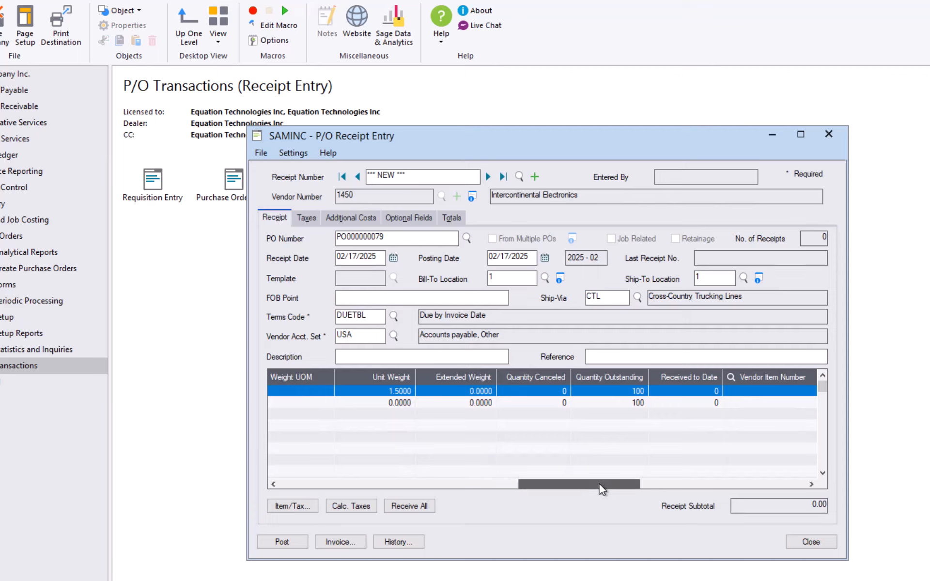
left_click_drag(600, 484, 328, 473)
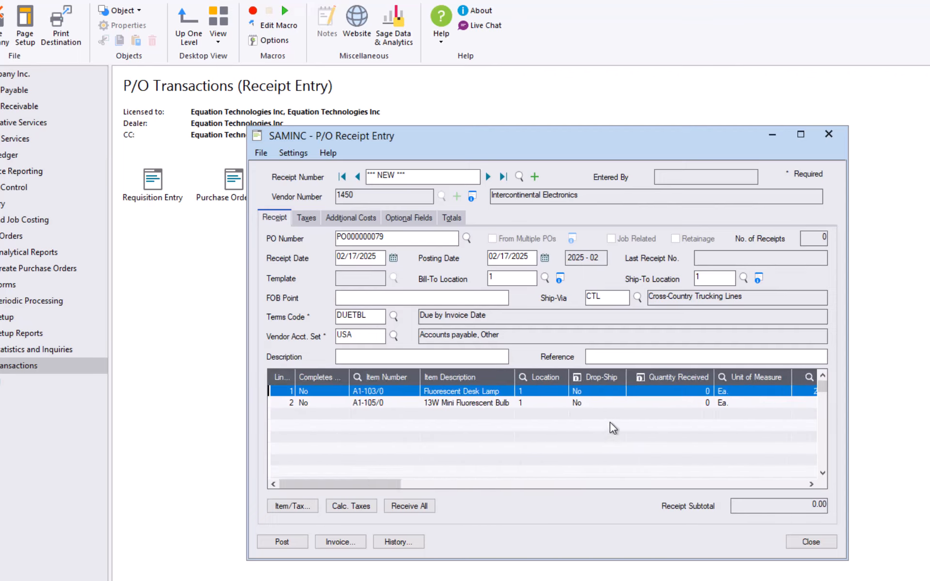
left_click(648, 391)
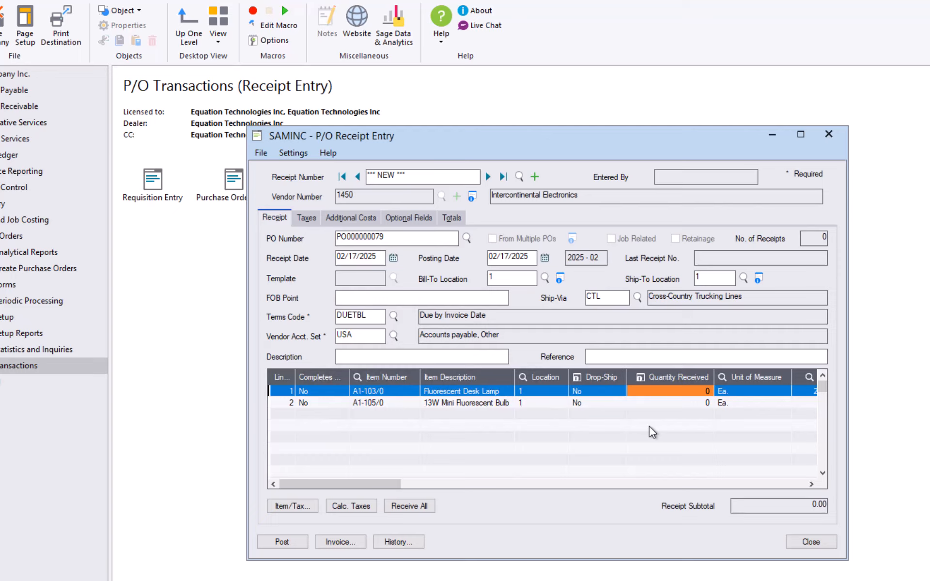
type("50")
left_click(663, 402)
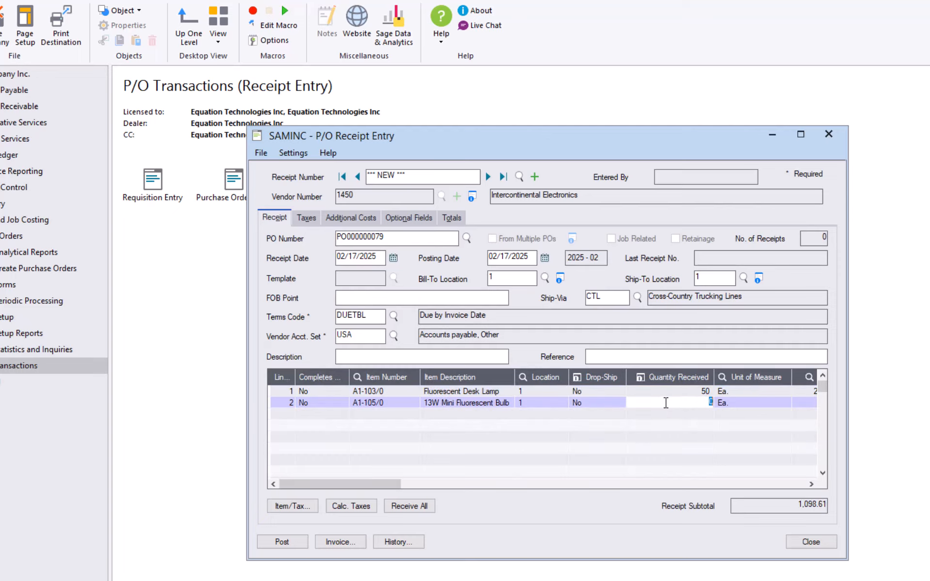
type("50")
Widen the Completes PO column in the receipt's line grid so its full heading fits.
left_click(664, 393)
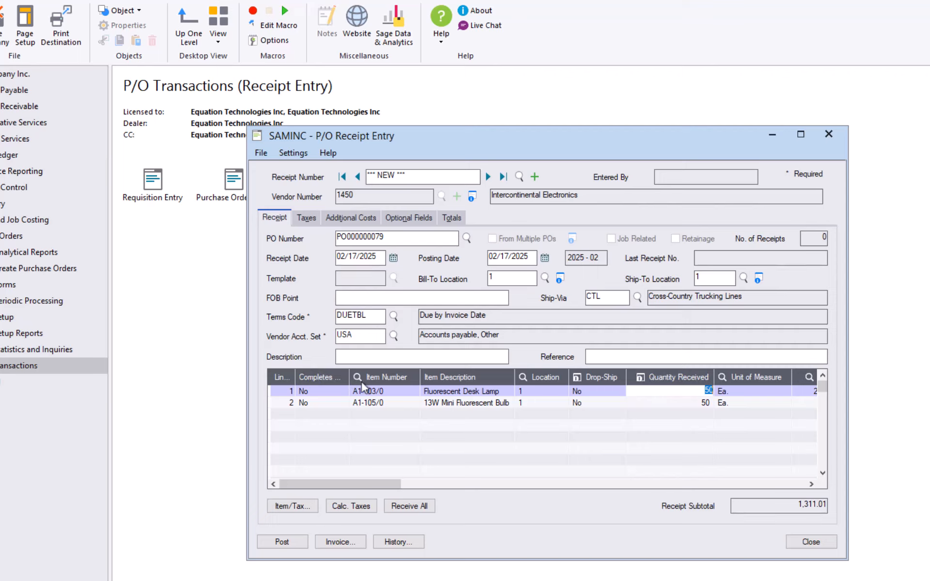
left_click_drag(349, 378, 379, 380)
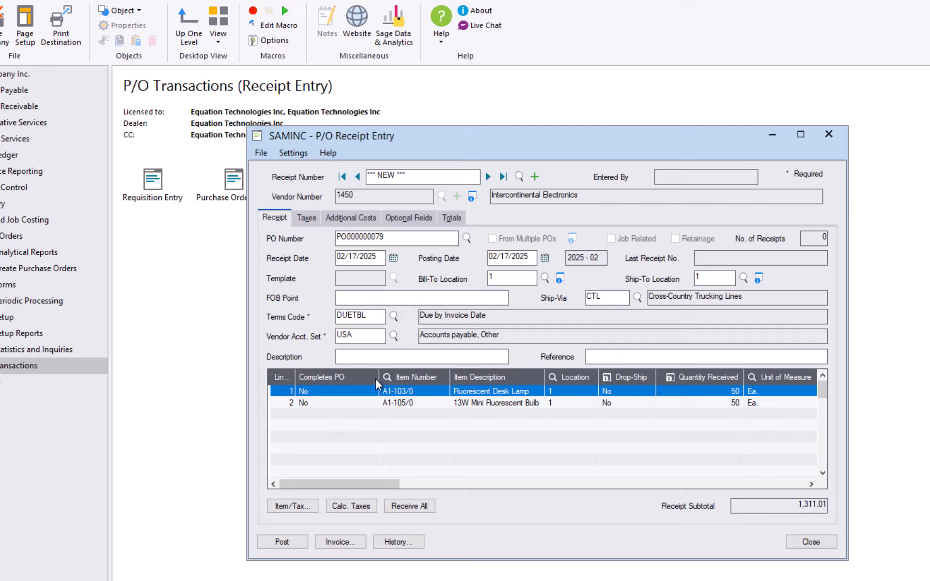
left_click_drag(377, 377, 368, 376)
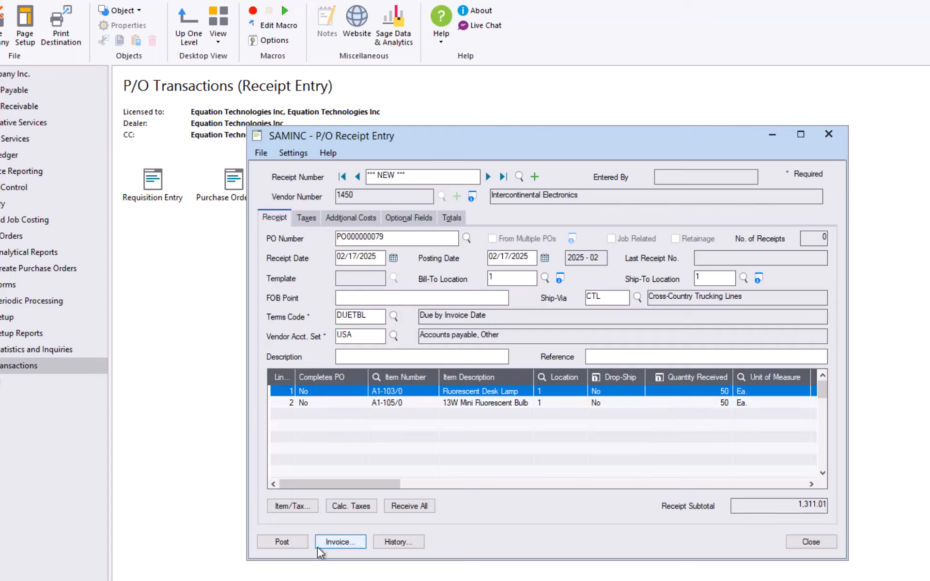
Post the receipt and print its receiving slip with the PORCP03.RPT form.
left_click(291, 543)
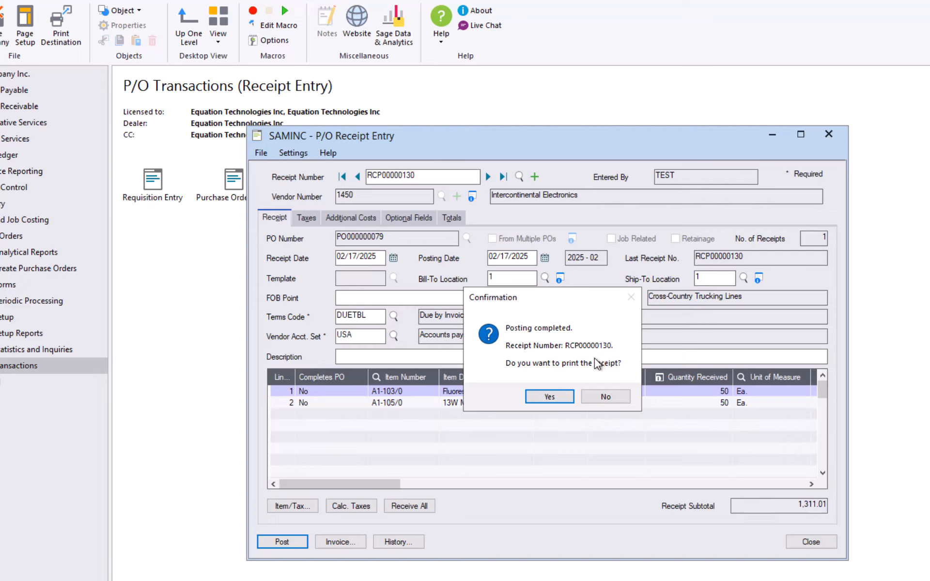
left_click(541, 397)
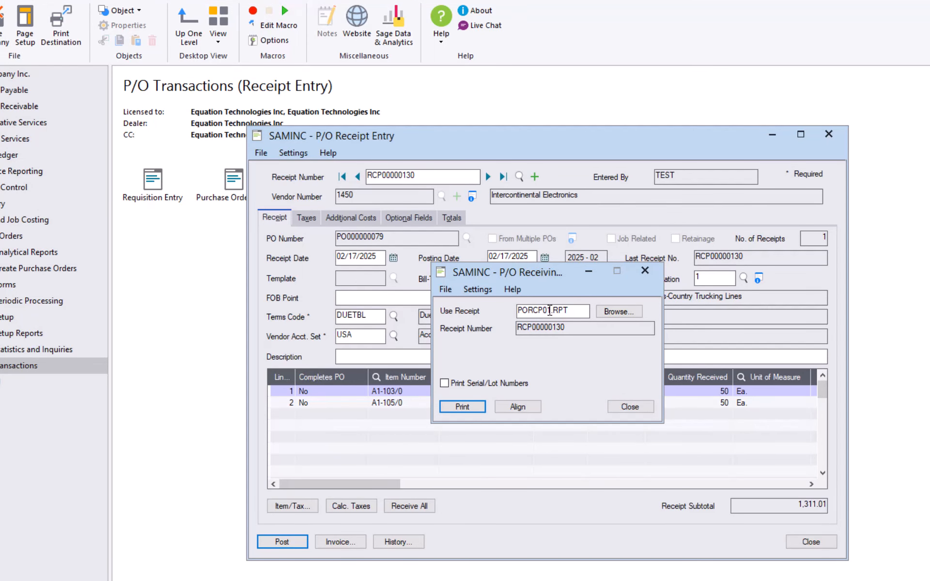
left_click(546, 310)
key("shift+Right")
type("3")
left_click(463, 407)
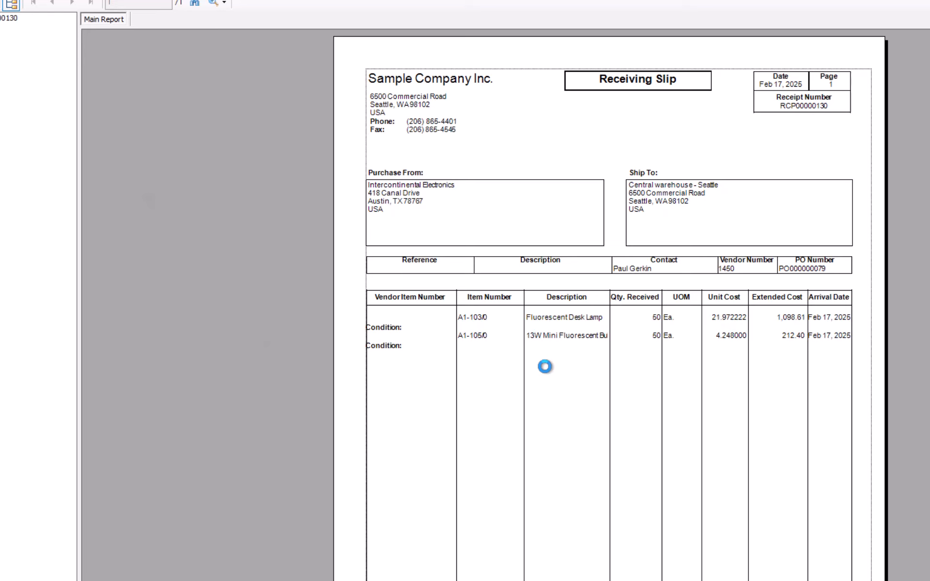
Review the receiving slip at page width, including its item lines, quantities received, costs, purchase order number and receipt number.
left_click(225, 2)
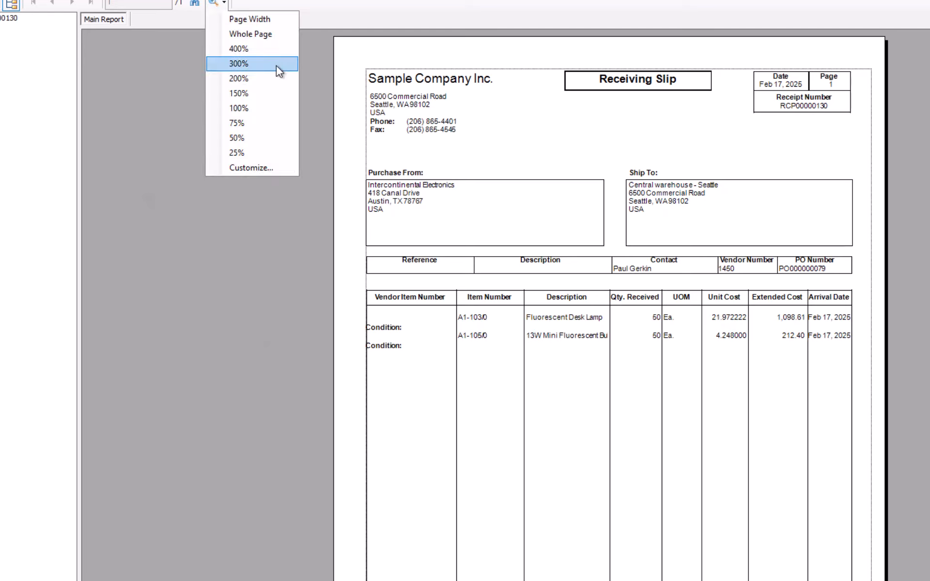
left_click(262, 21)
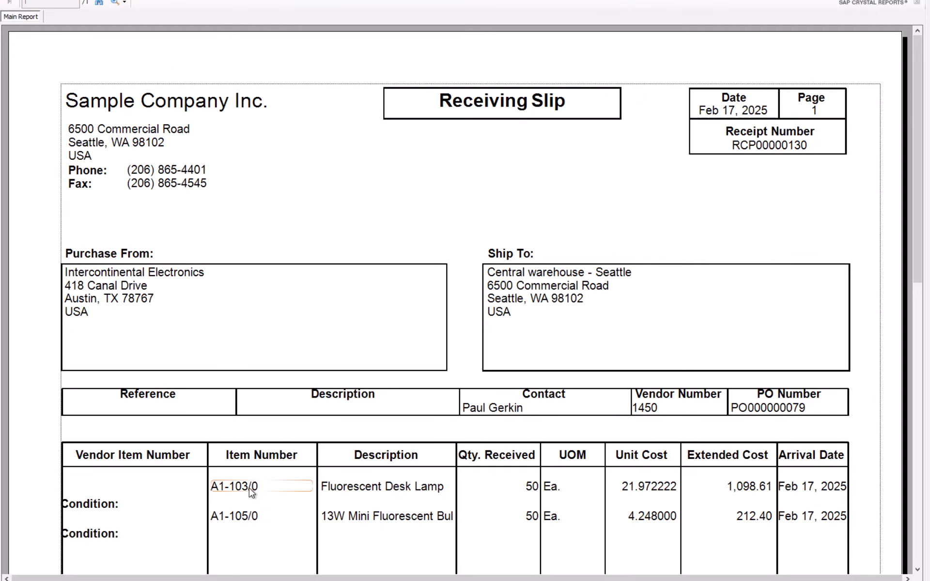
left_click(252, 518)
scroll(504, 474, "down", 3)
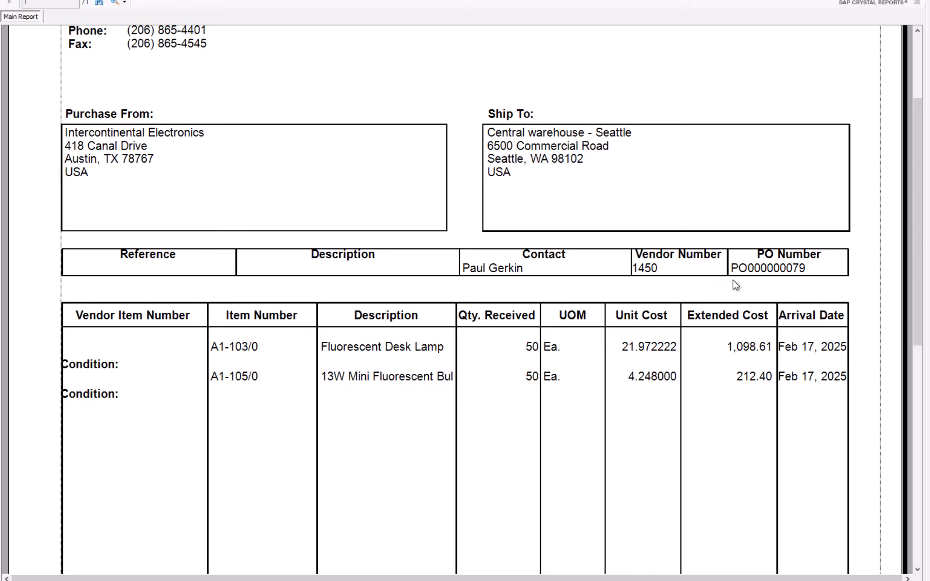
scroll(678, 354, "up", 3)
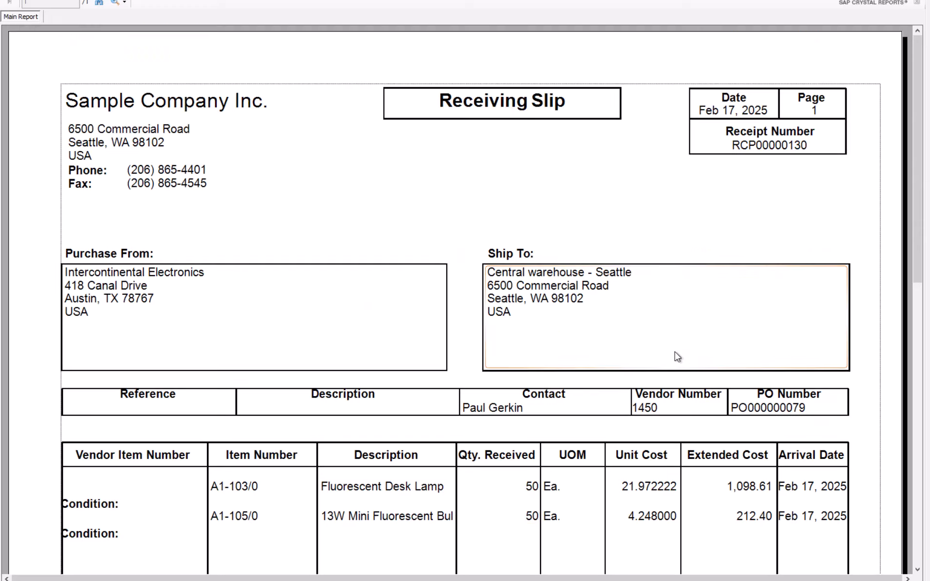
left_click(788, 148)
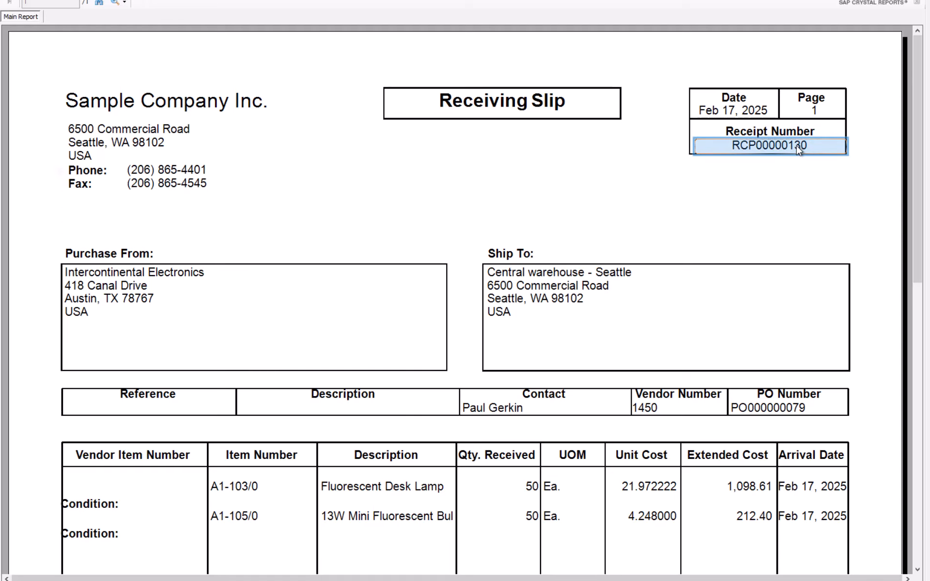
Close the receiving slip preview, the print form and the receipt entry window.
left_click(917, 2)
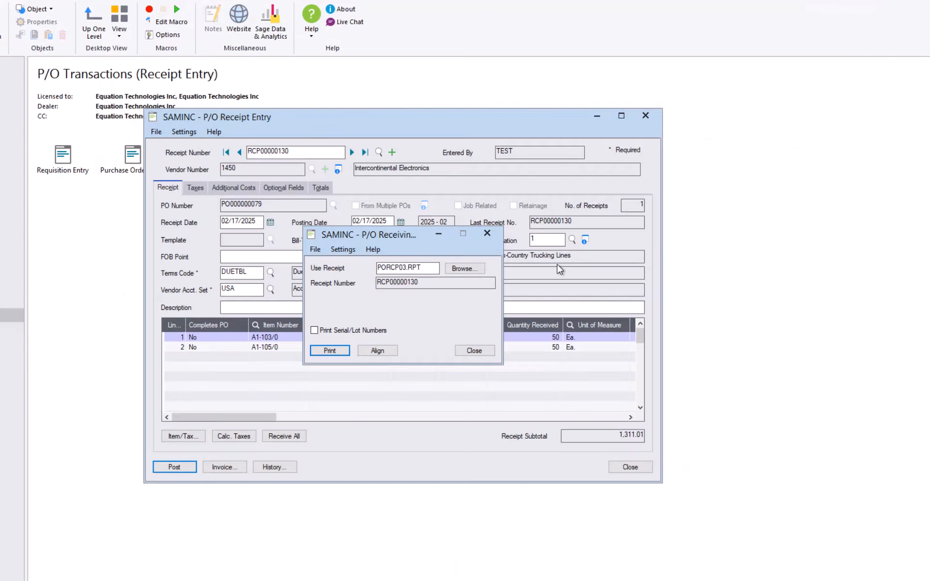
left_click(474, 350)
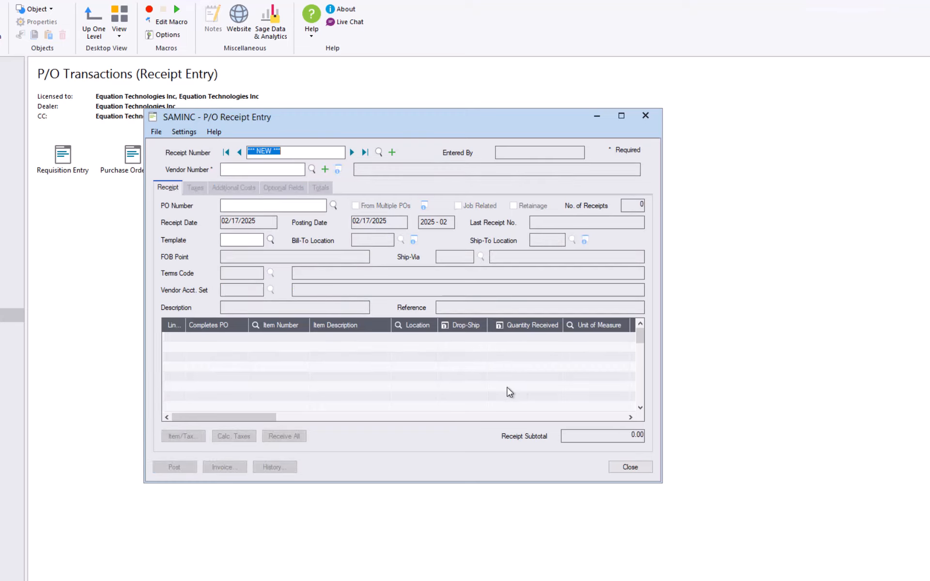
left_click(629, 469)
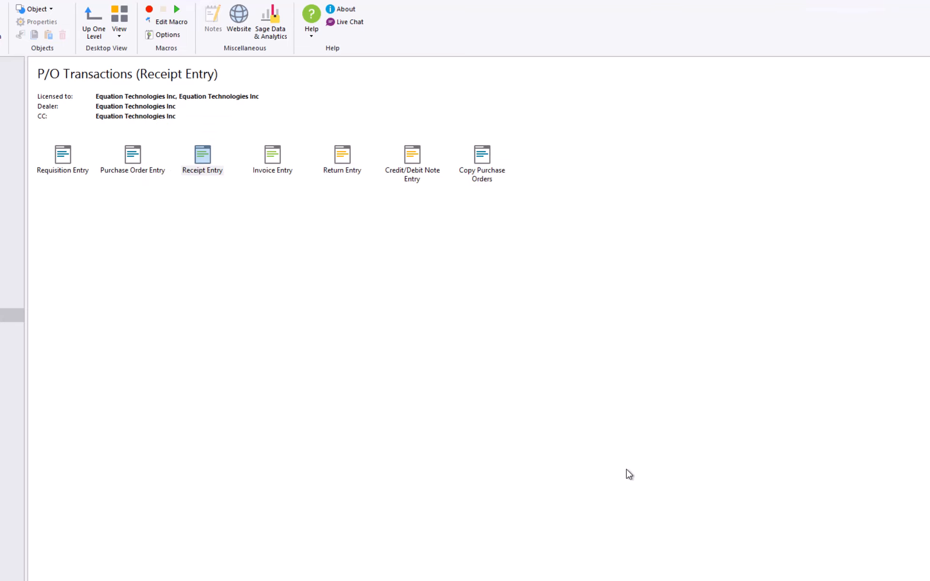
Open Invoice Entry from the purchase order transactions and enter the vendor's invoice number.
left_click(275, 156)
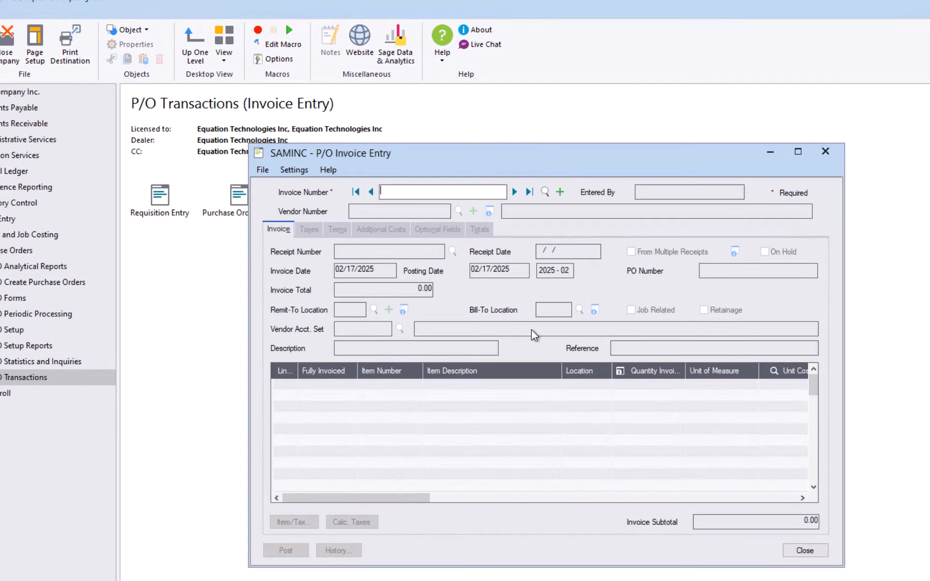
type("23452934")
key("Tab")
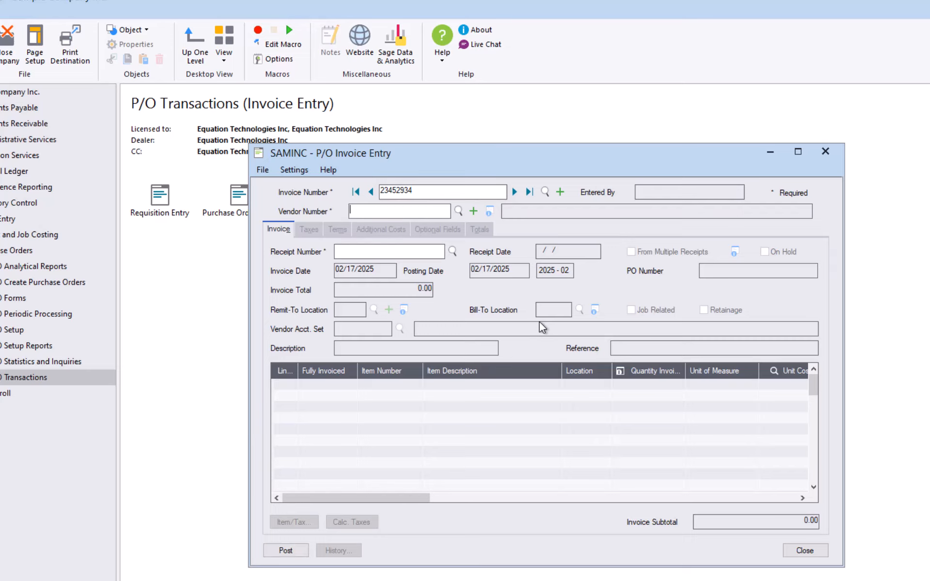
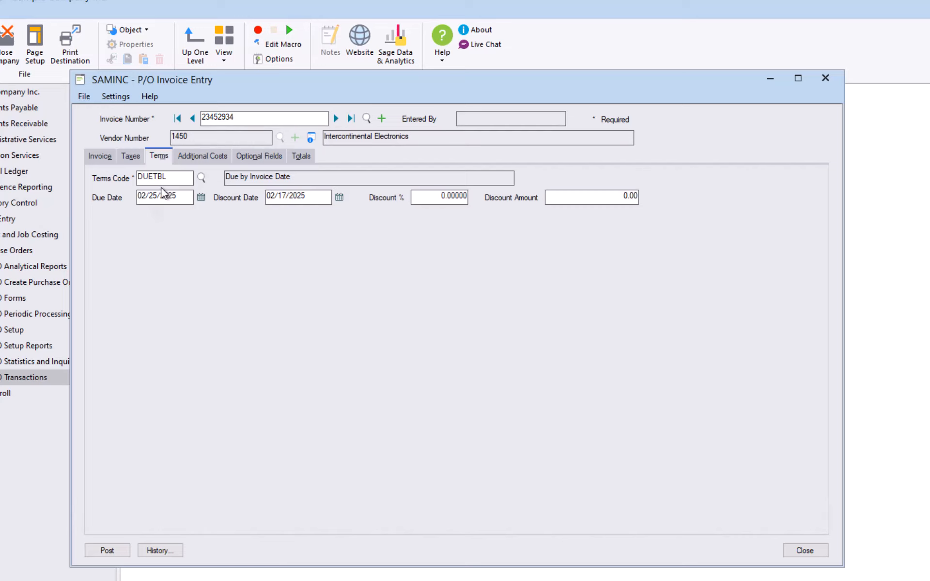
Change the invoice's terms code to 2N30 (2% 10 Days or Net 30 Days) using the terms finder.
left_click(100, 156)
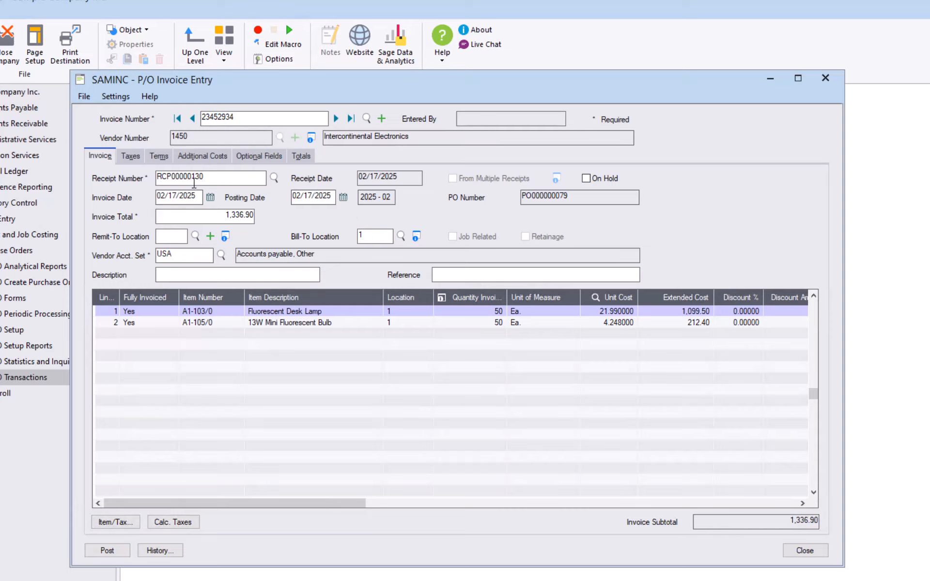
left_click(158, 156)
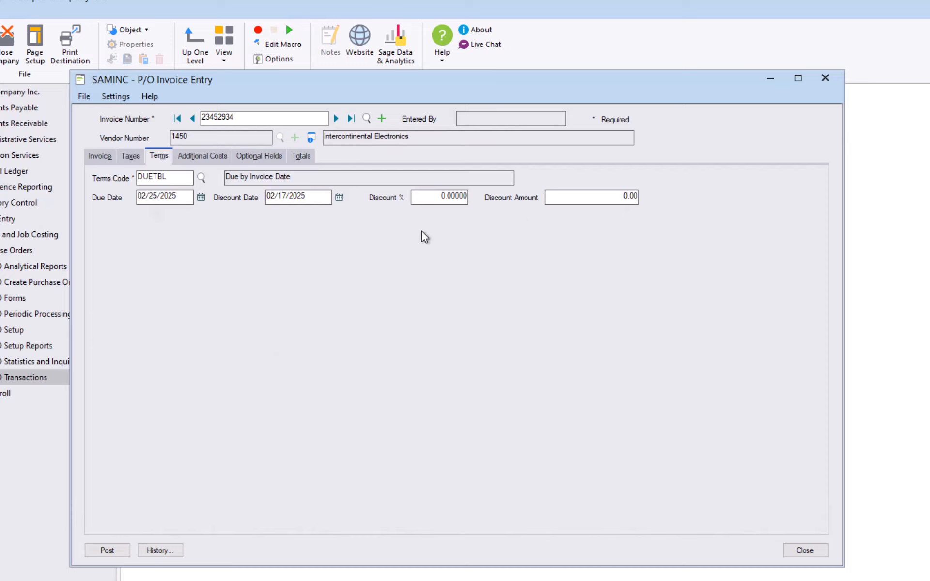
left_click(201, 178)
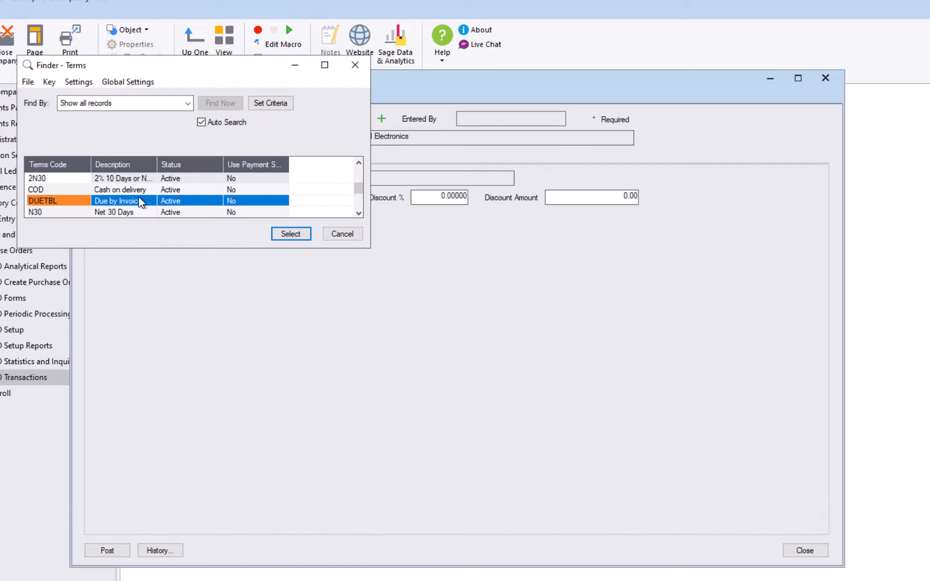
left_click(130, 181)
left_click(290, 235)
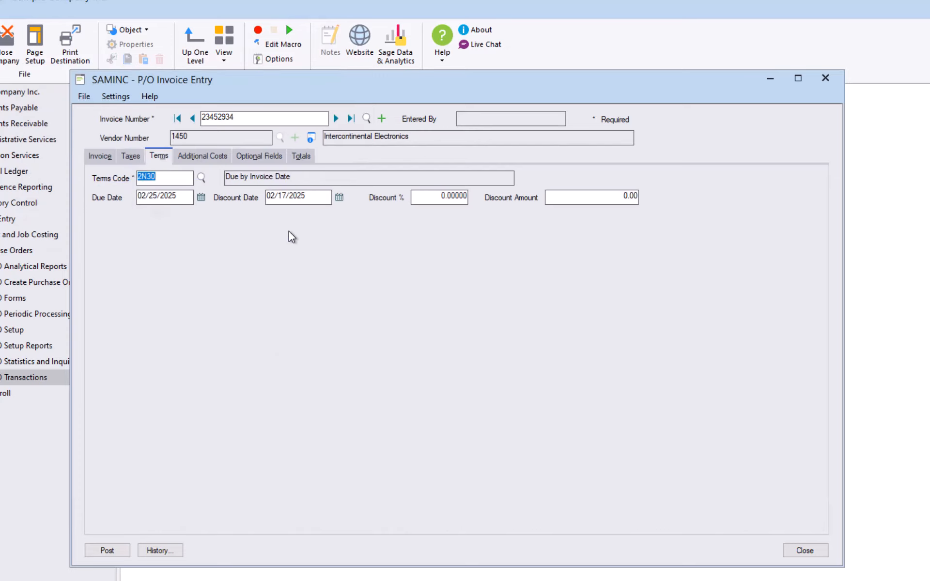
key("Tab")
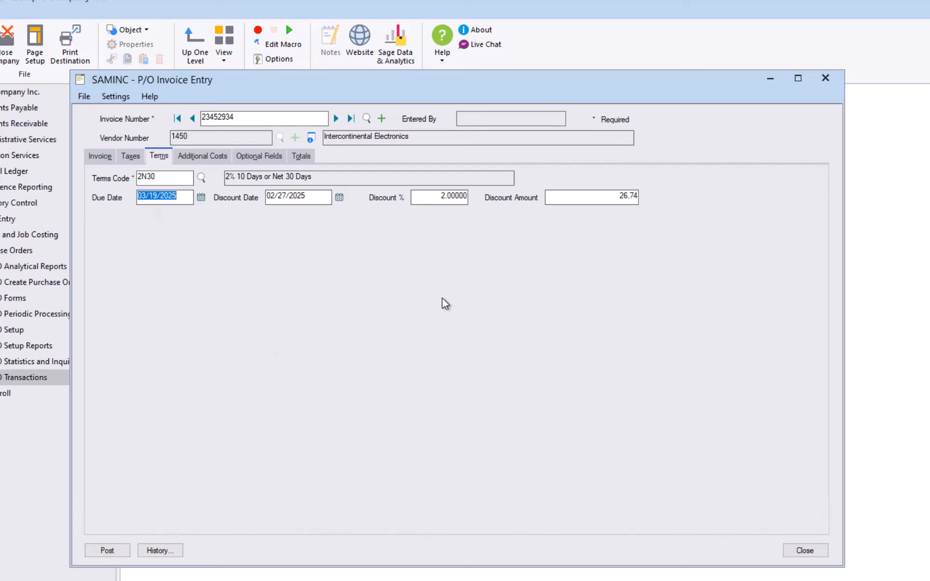
Review the invoice's item lines, taxes, payment terms, additional costs, optional fields and totals.
left_click(103, 162)
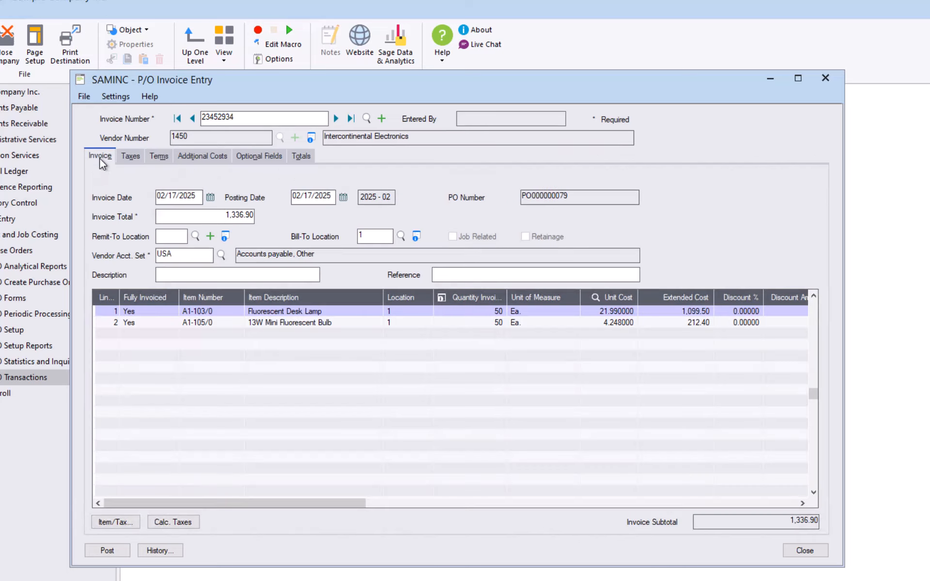
left_click(130, 156)
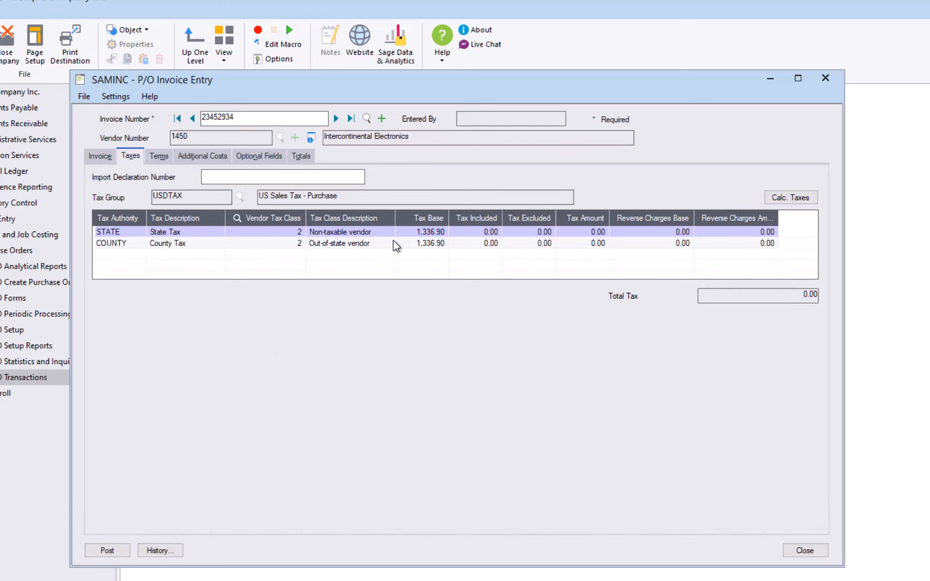
left_click(163, 160)
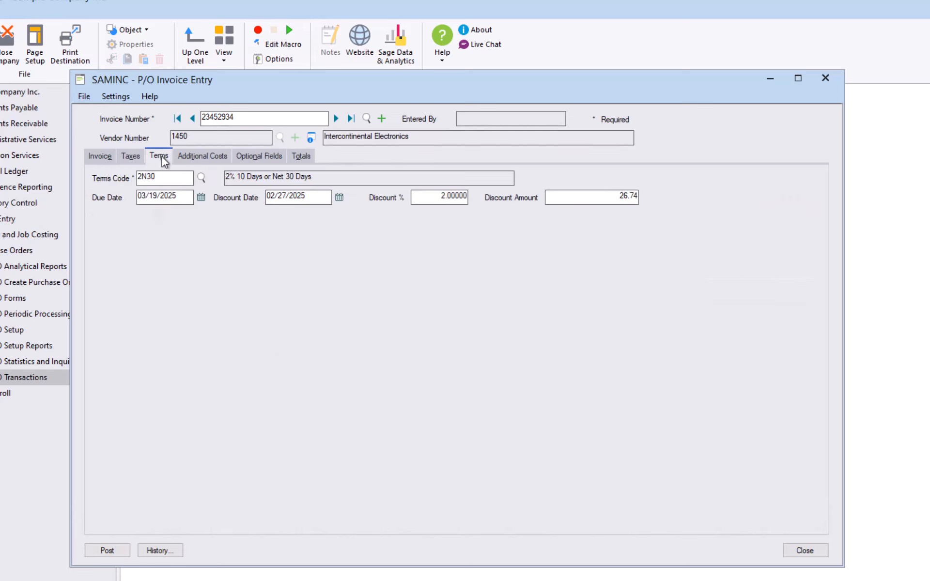
left_click(217, 160)
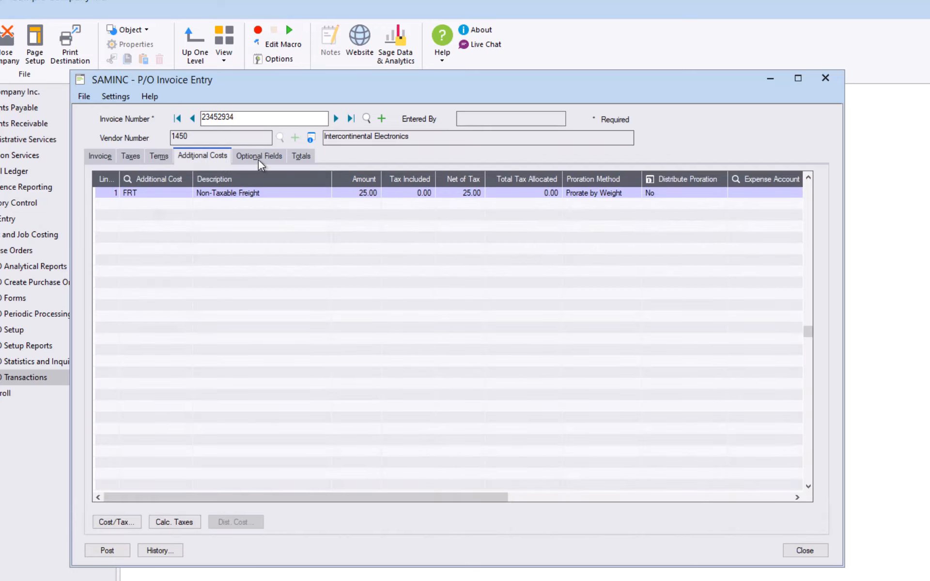
left_click(259, 160)
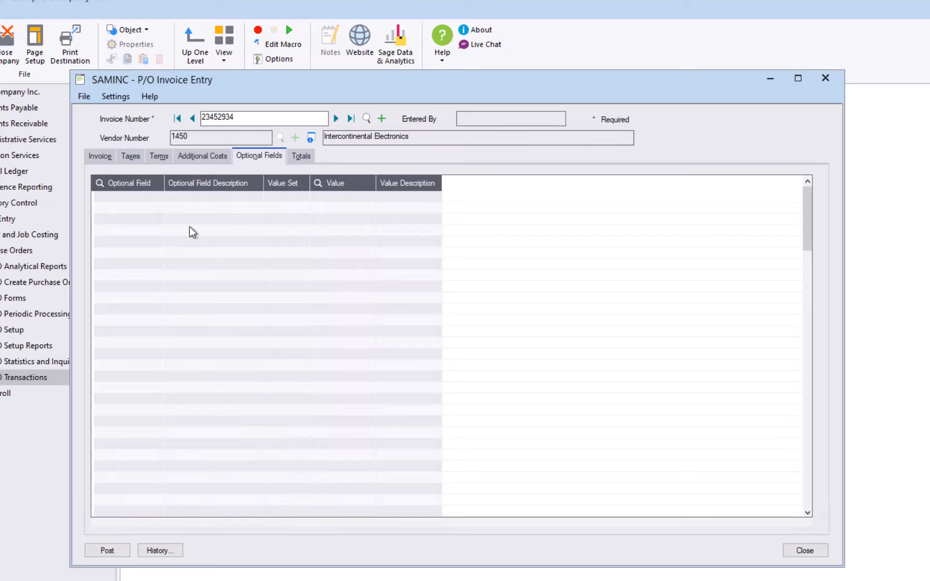
left_click(300, 156)
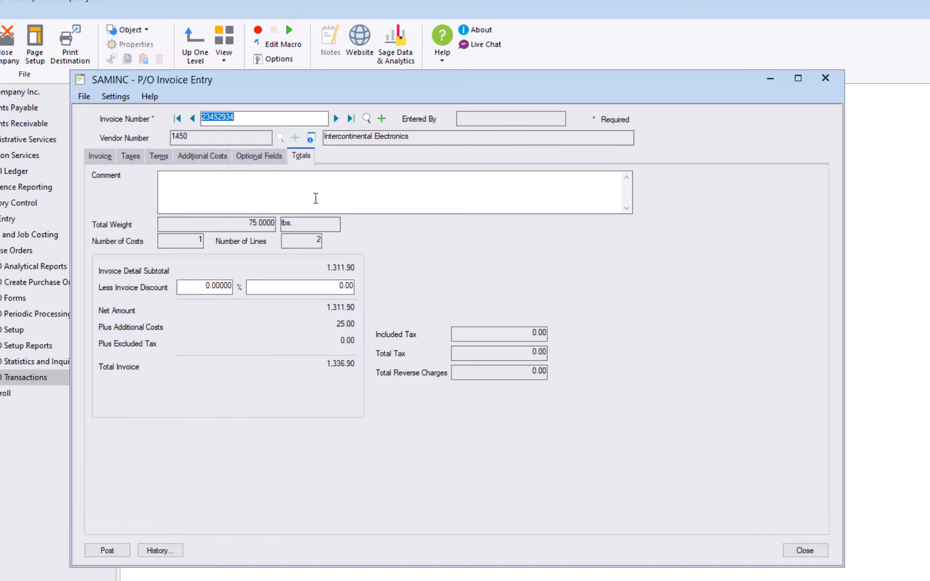
Post the invoice, dismiss the posting message and close the invoice entry window.
left_click(108, 552)
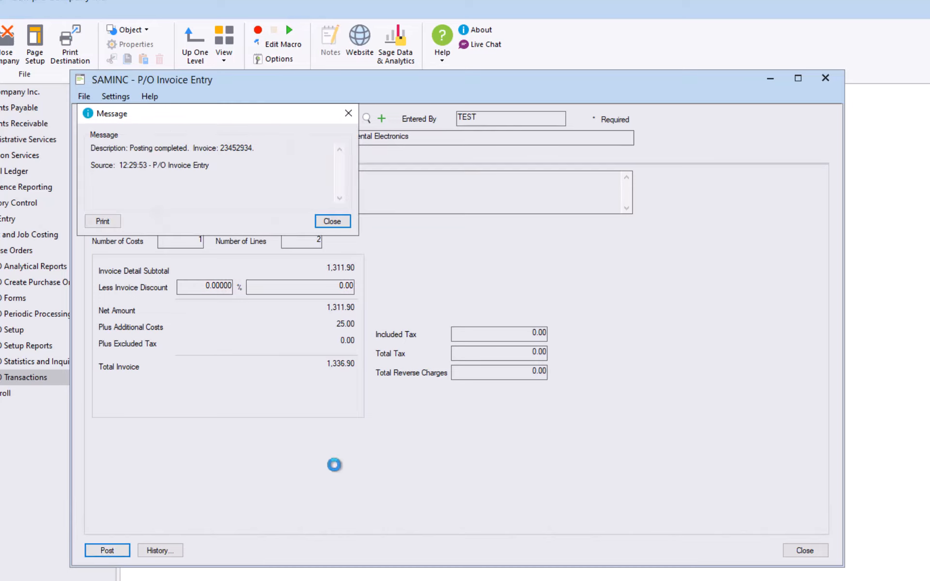
left_click(332, 221)
left_click(816, 552)
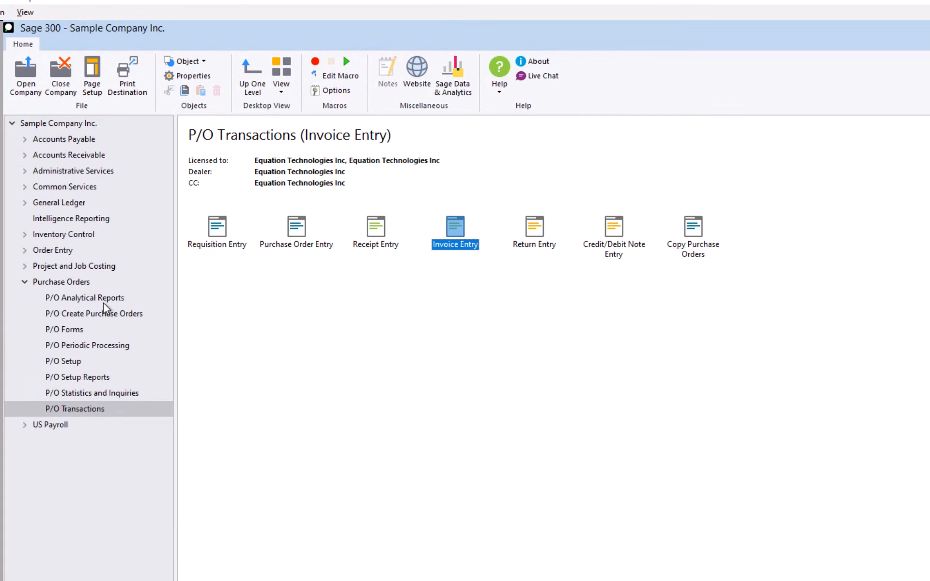
Run Day End Processing from the Inventory Control periodic processing, dismiss the completion messages and close the processing window.
left_click(24, 234)
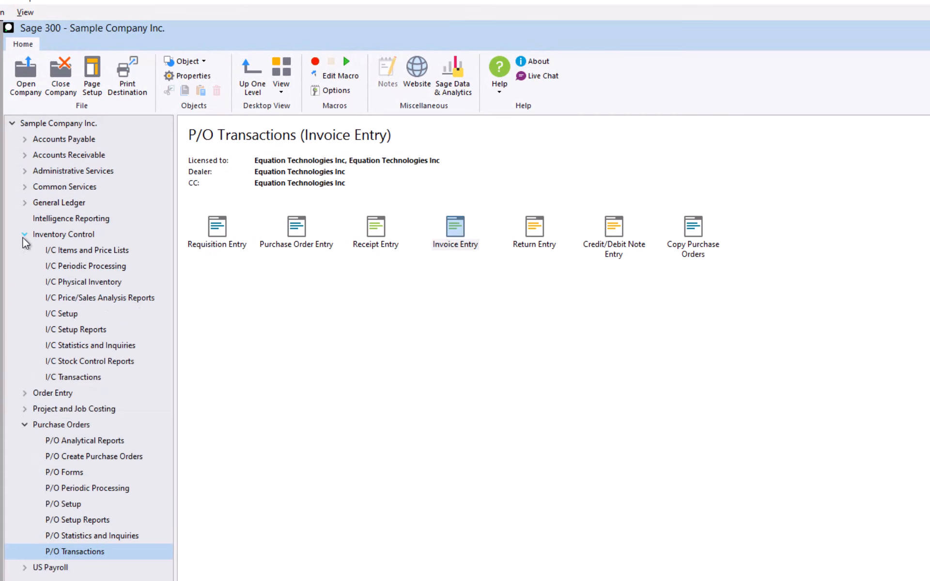
left_click(109, 268)
left_click(222, 234)
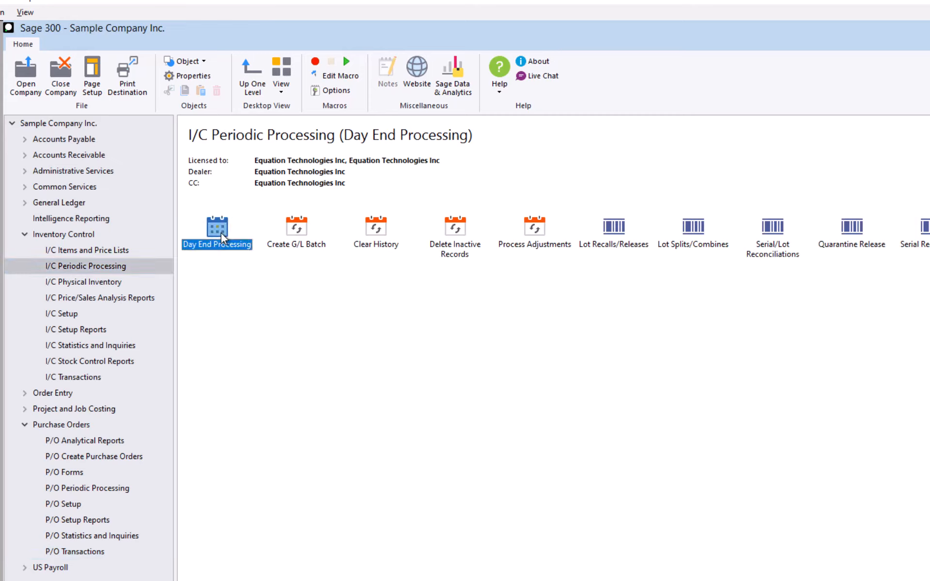
double_click(221, 234)
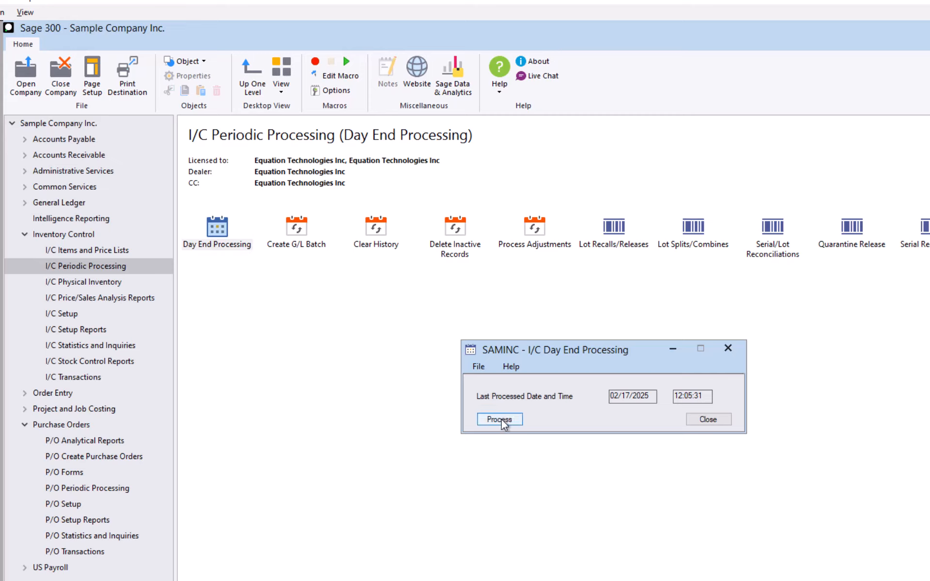
left_click(501, 419)
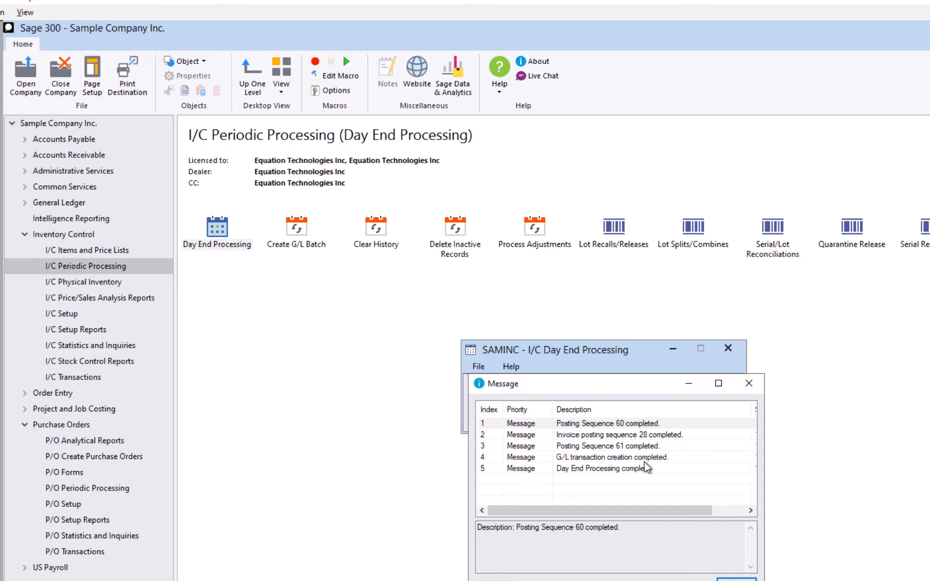
left_click(742, 384)
left_click(728, 350)
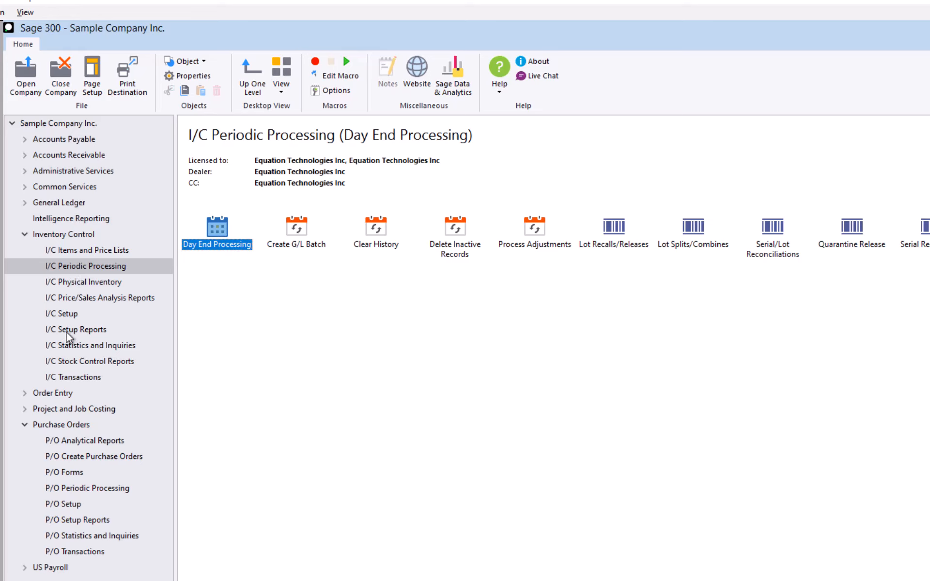
Look up the Payables Clearing account of the AVG account set in the Inventory Control setup and close the window.
left_click(68, 315)
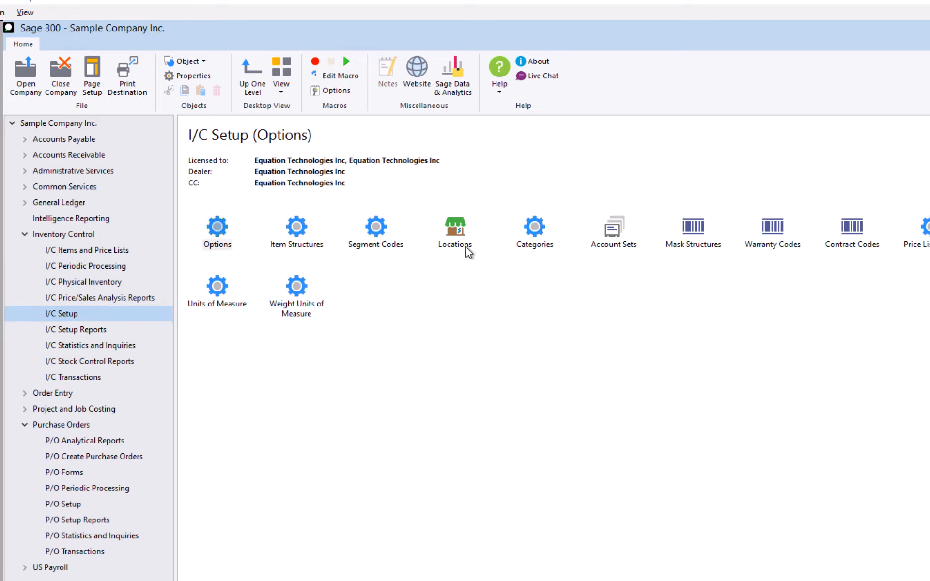
double_click(623, 237)
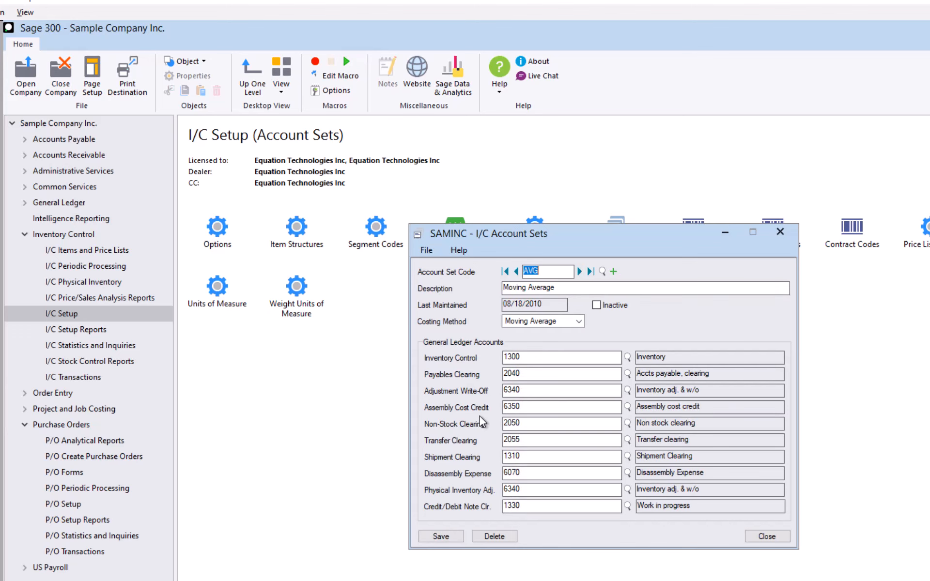
double_click(529, 374)
left_click(773, 540)
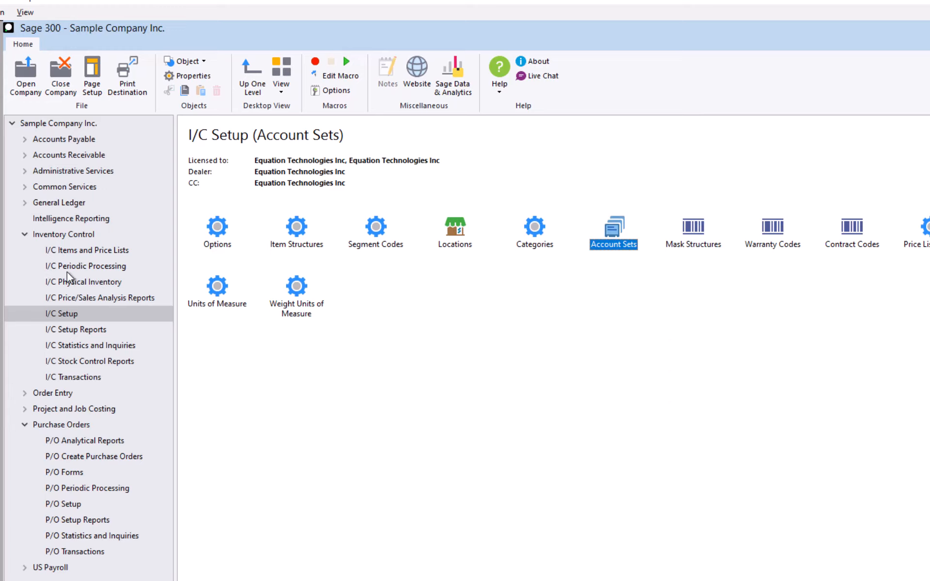
Start a new receipt in the purchase order transactions for the vendor Intercontinental Electronics.
left_click(22, 235)
left_click(86, 409)
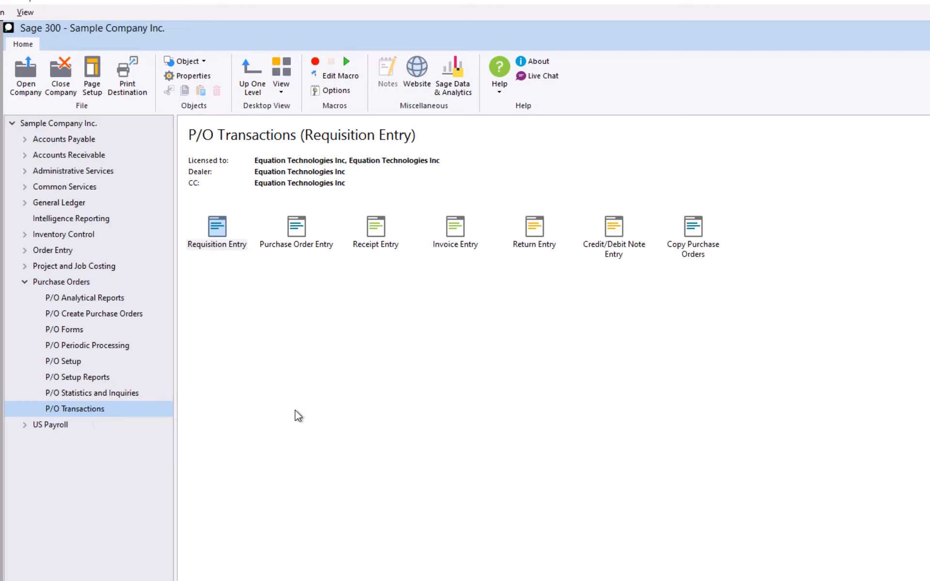
left_click(379, 234)
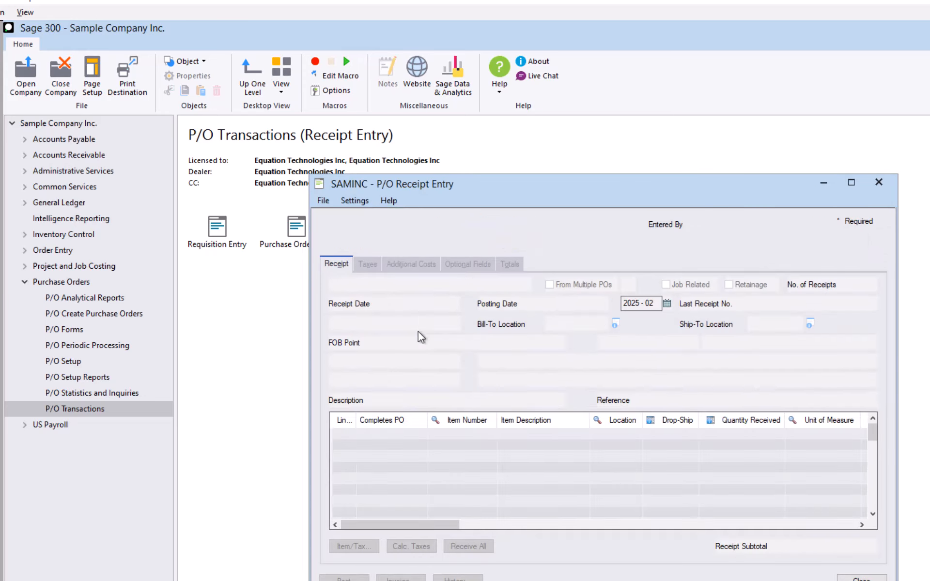
key("Tab")
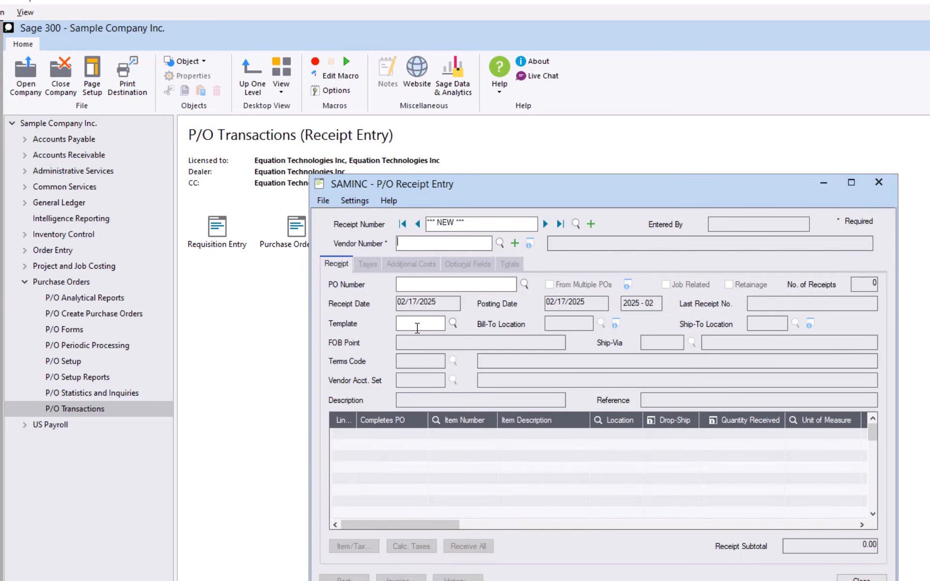
type("1450")
key("Tab")
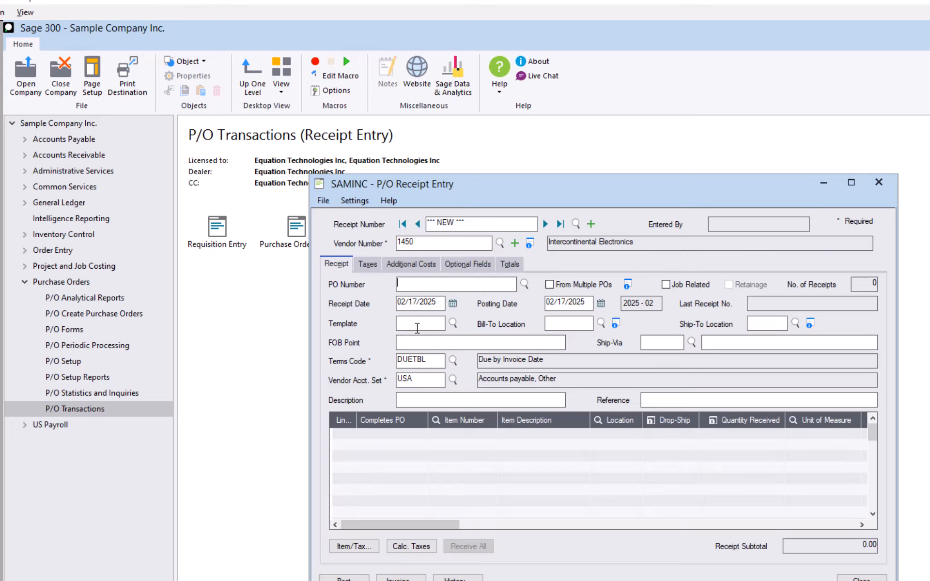
Set the receipt to draw from multiple POs, enter the vendor's three purchase order numbers, receive them and close the order list.
left_click(549, 286)
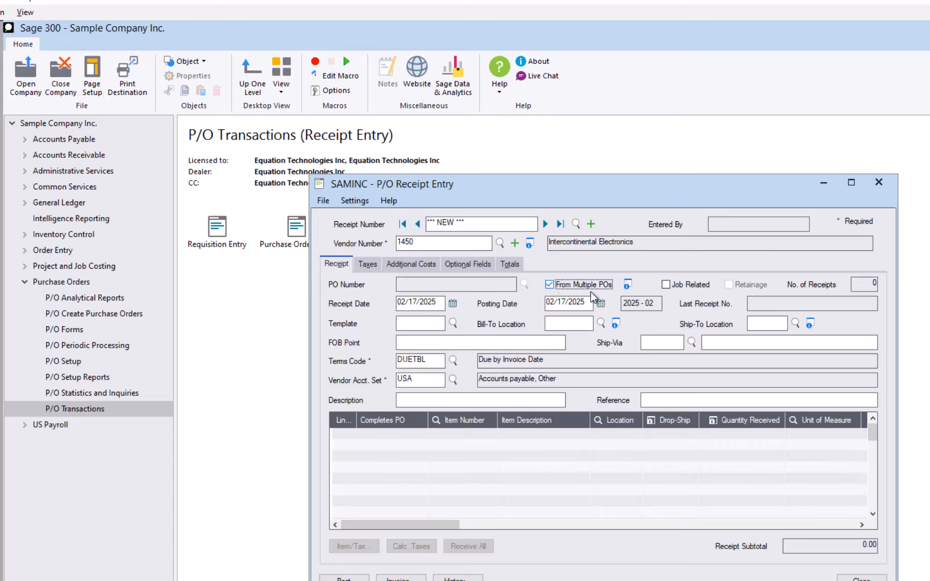
left_click(628, 285)
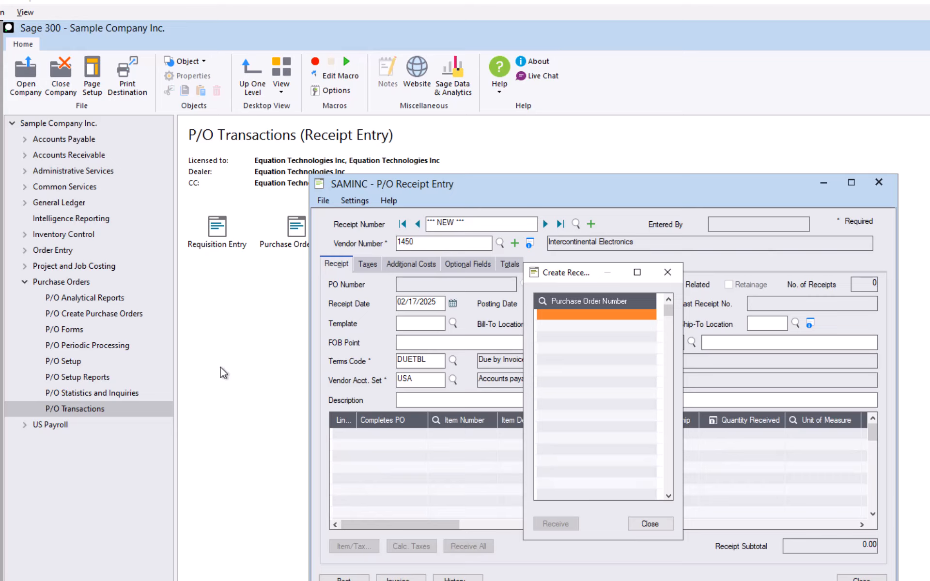
left_click(564, 321)
type("PO000000079")
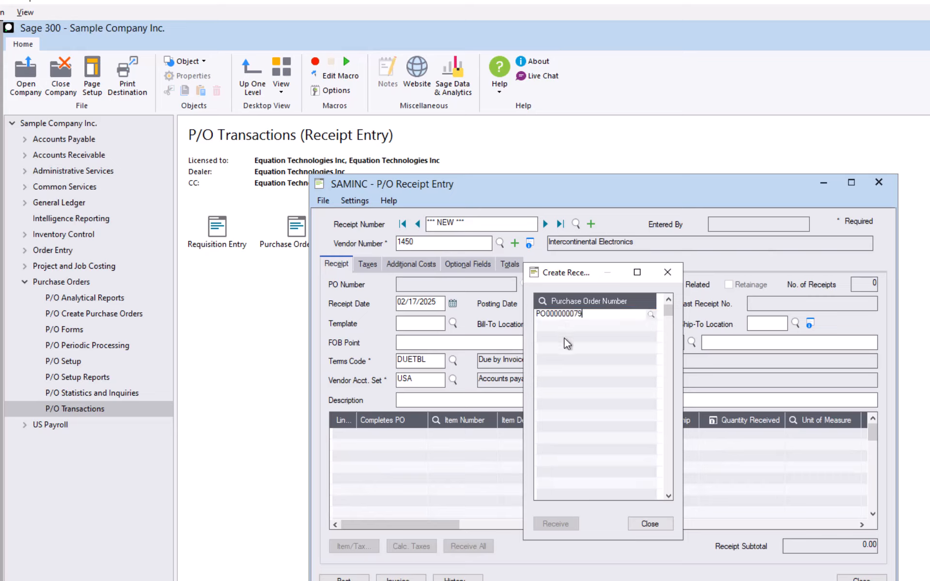
key("Tab")
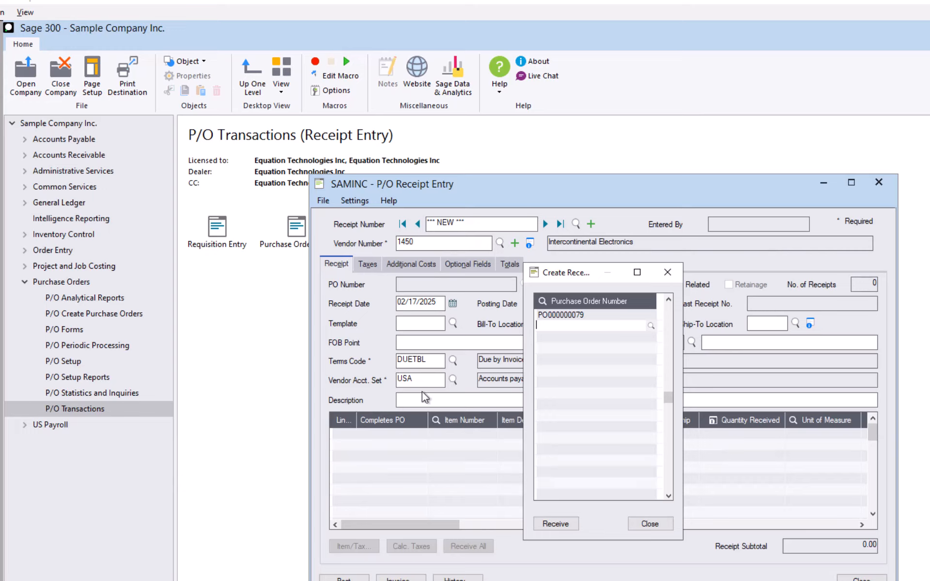
type("PO000000080")
key("Tab")
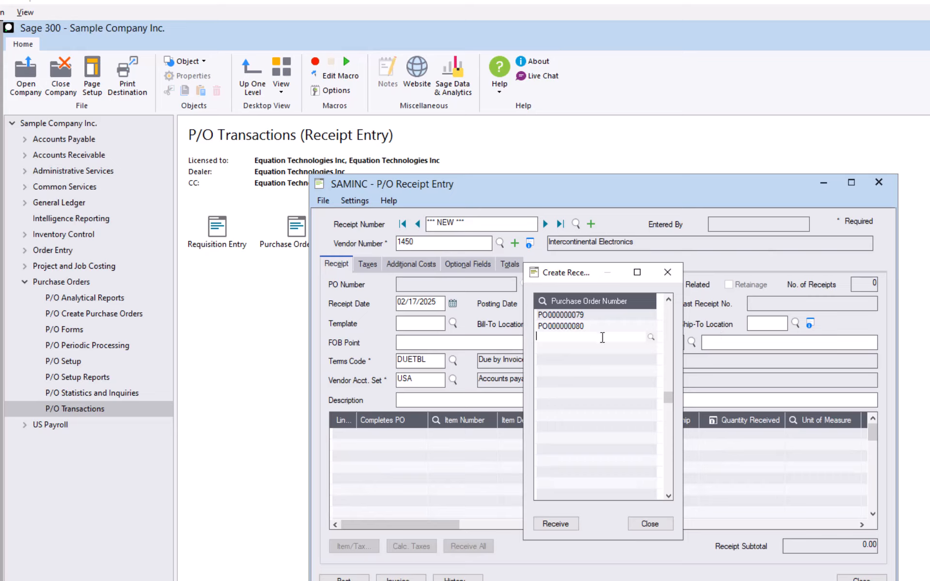
type("PO000000081")
left_click(549, 527)
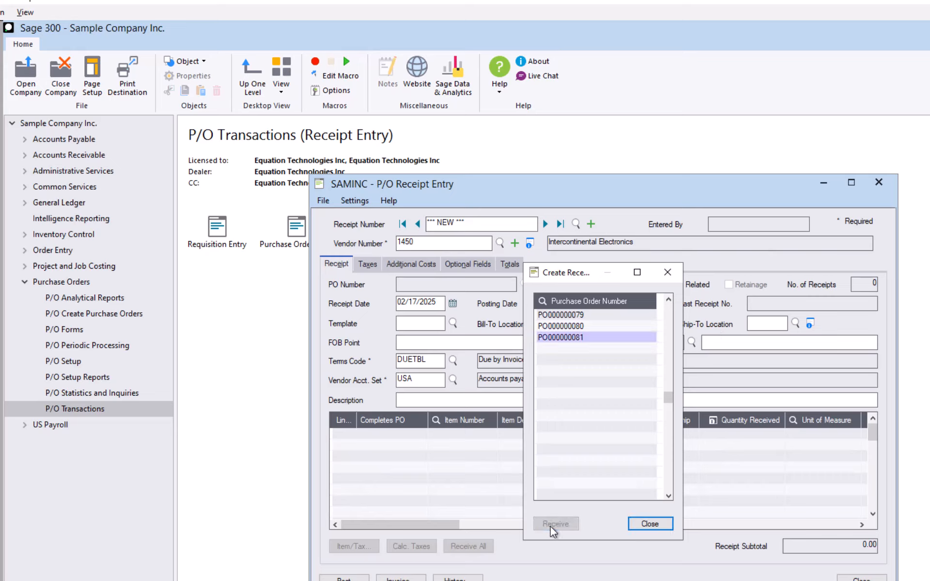
left_click(645, 525)
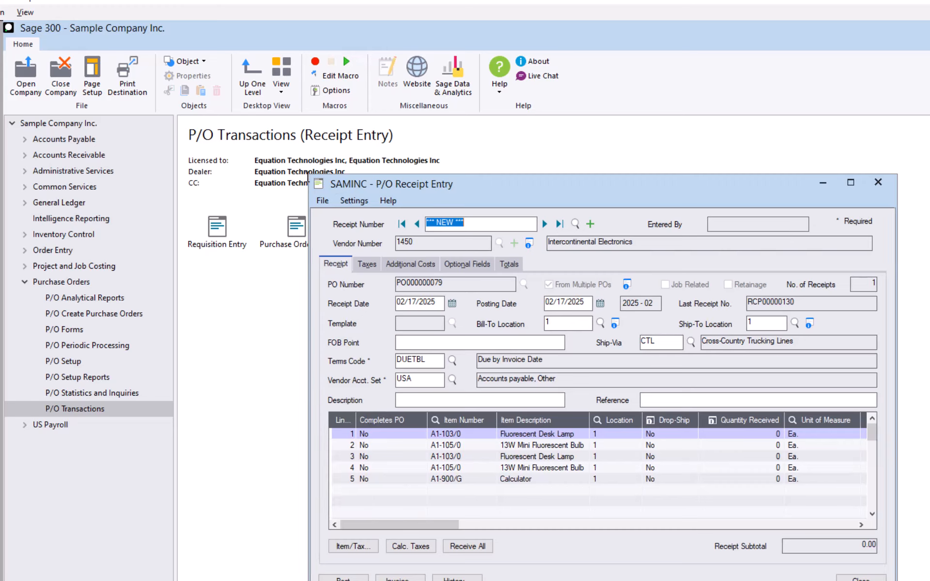
Enlarge the receipt window and examine each line's purchase order number, quantity outstanding and quantity received to date.
left_click_drag(308, 176, 67, 58)
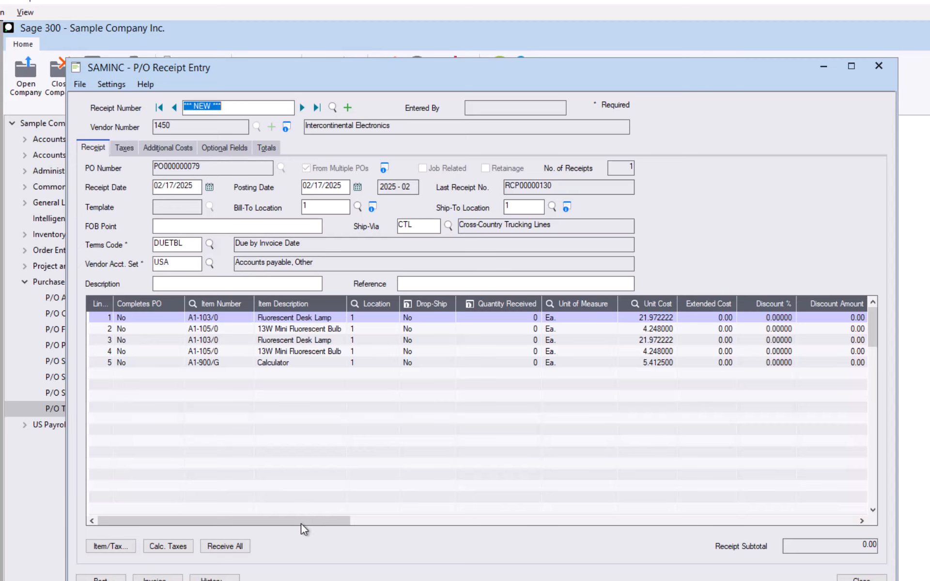
left_click_drag(300, 524, 777, 543)
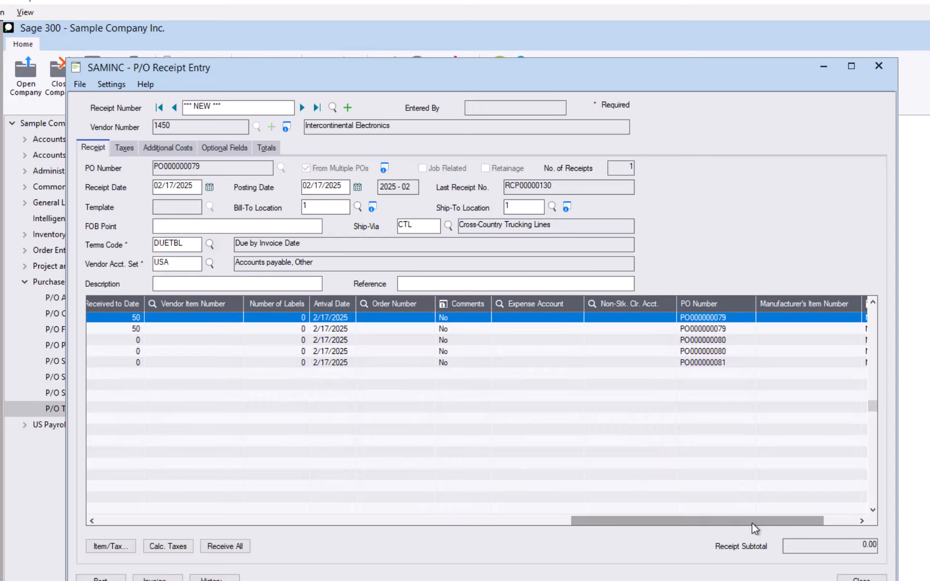
left_click_drag(752, 523, 185, 501)
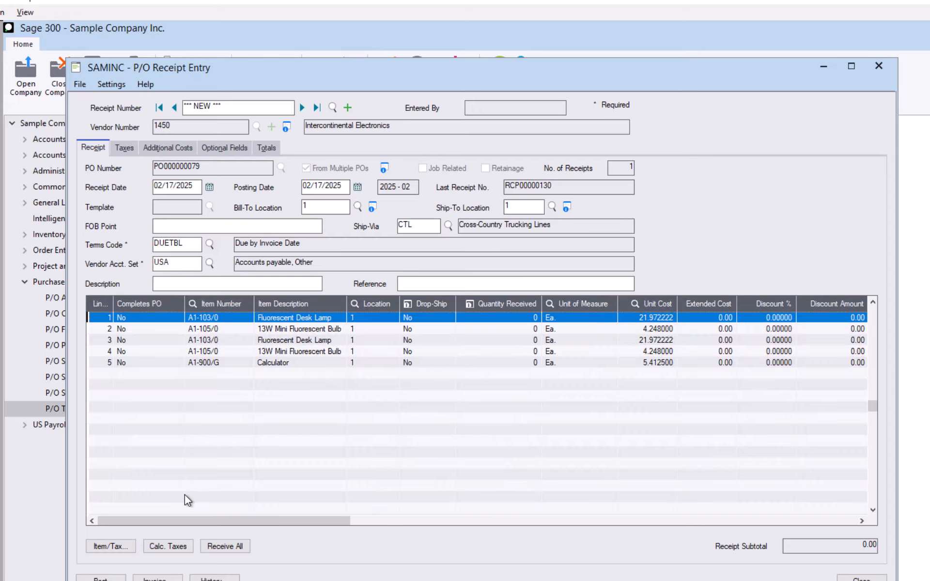
mouse_move(241, 522)
left_mouse_down()
mouse_move(250, 522)
mouse_move(228, 522)
left_mouse_up()
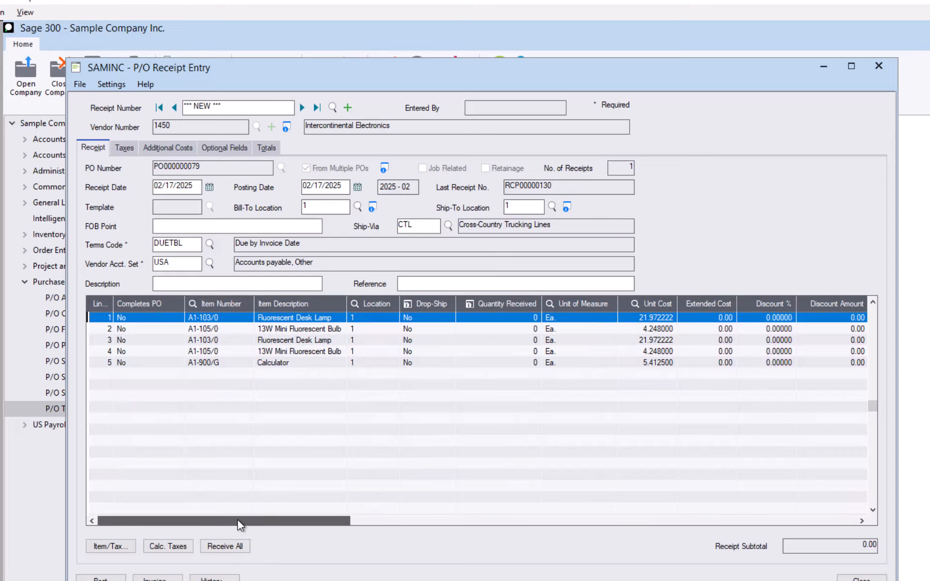
left_click_drag(238, 520, 238, 520)
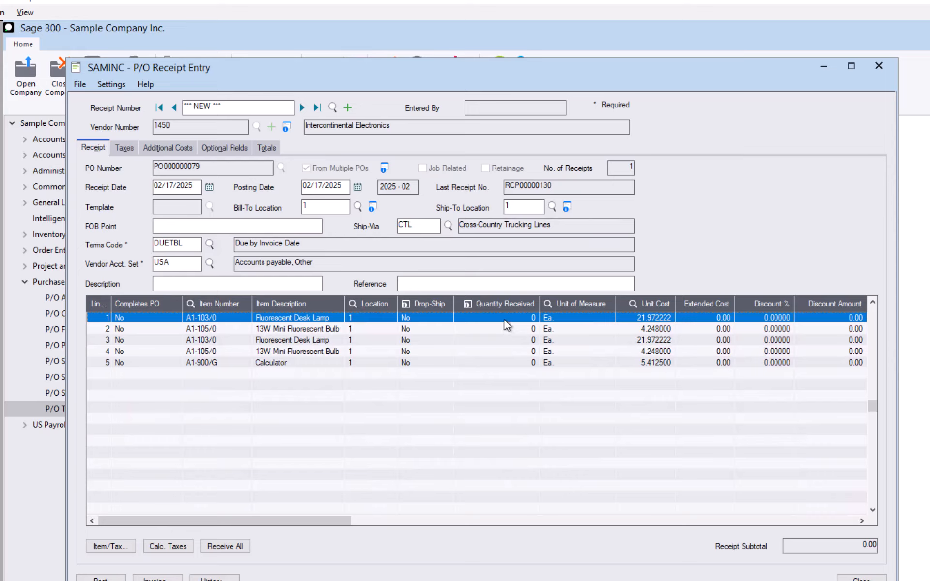
left_click(504, 319)
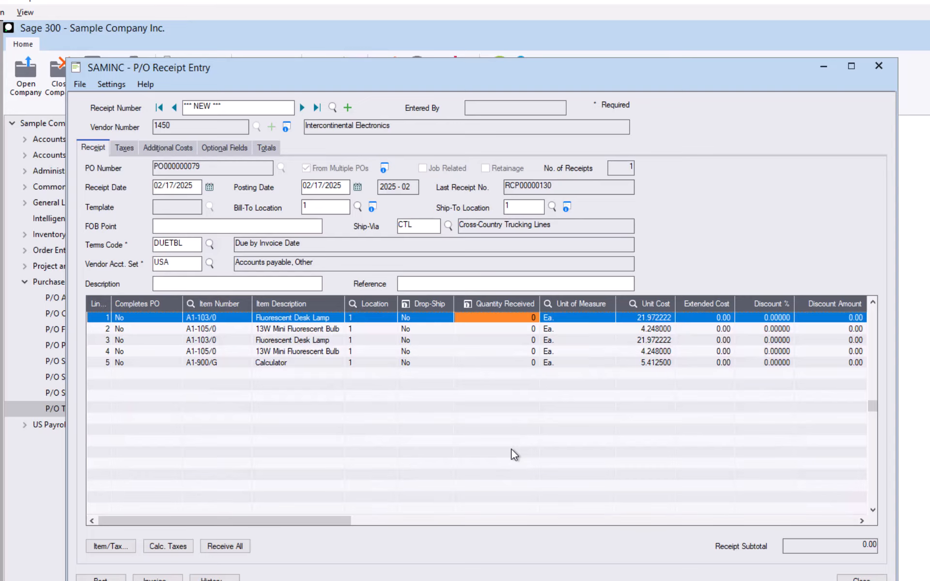
left_click_drag(301, 521, 542, 545)
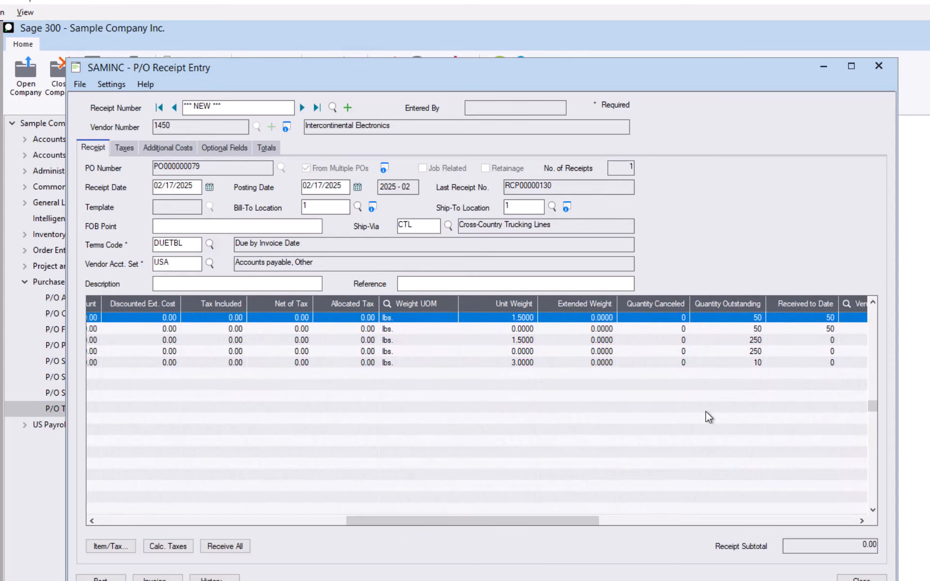
left_click(741, 345)
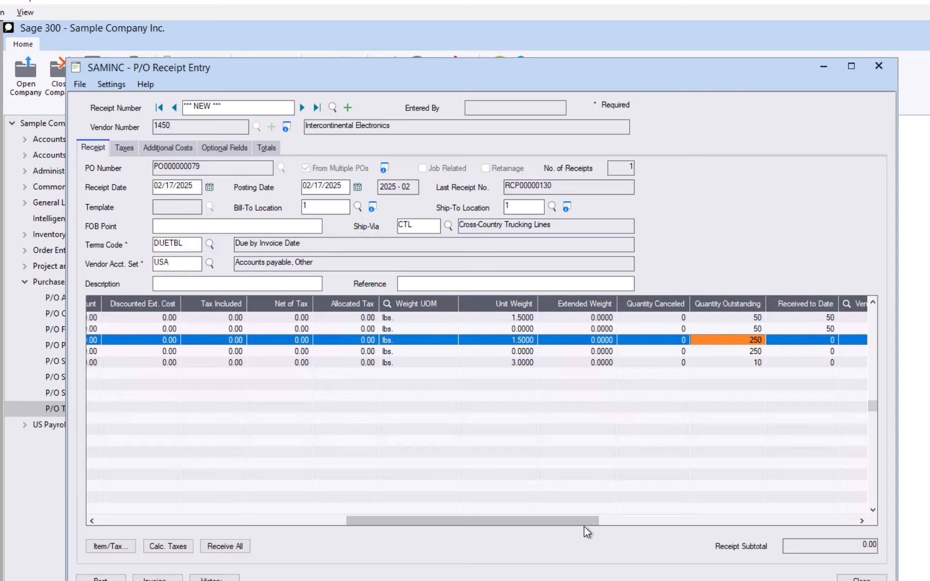
left_click_drag(582, 519, 288, 515)
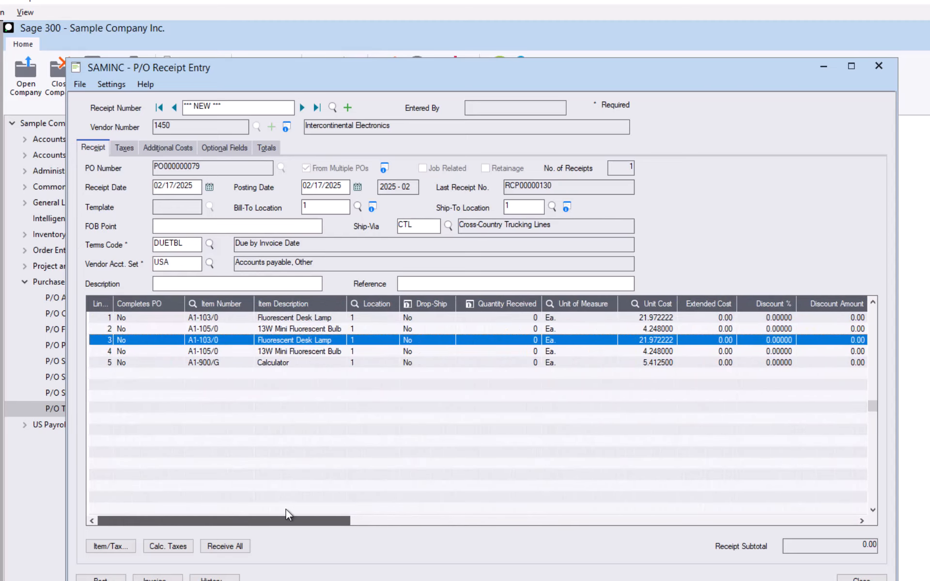
Set the quantity received to 50 on lines 1 and 2 and to 250 on lines 3 and 4.
left_click(500, 318)
type("50")
key("Down")
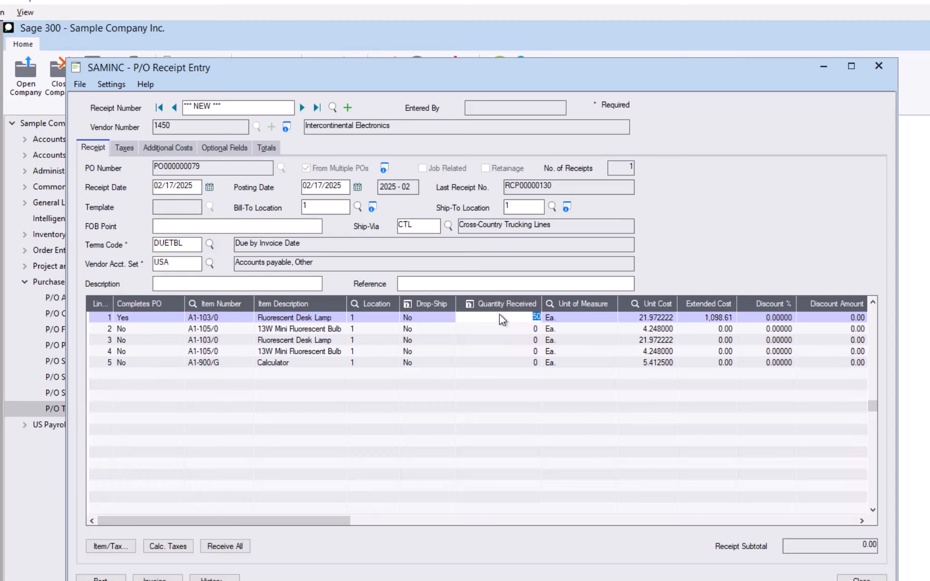
type("50")
key("Down")
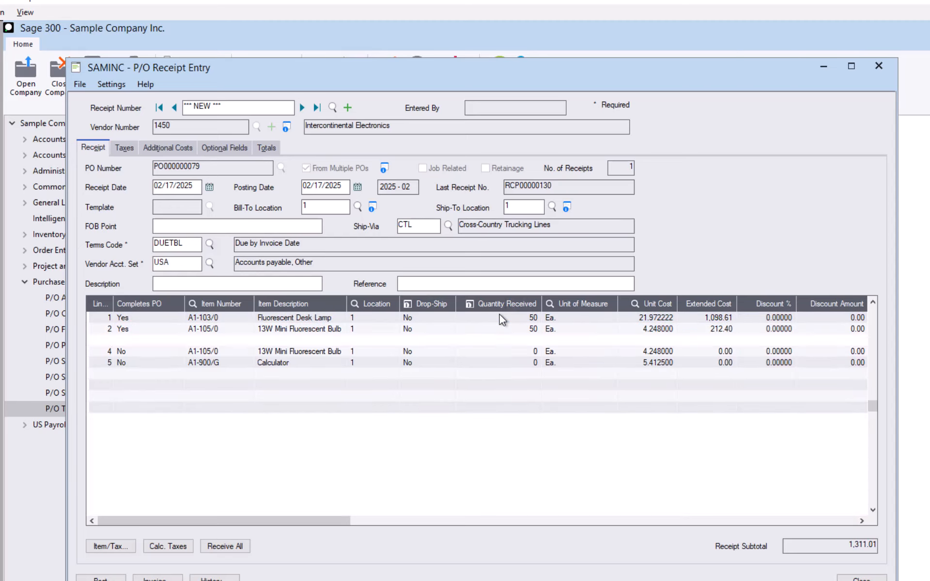
type("250")
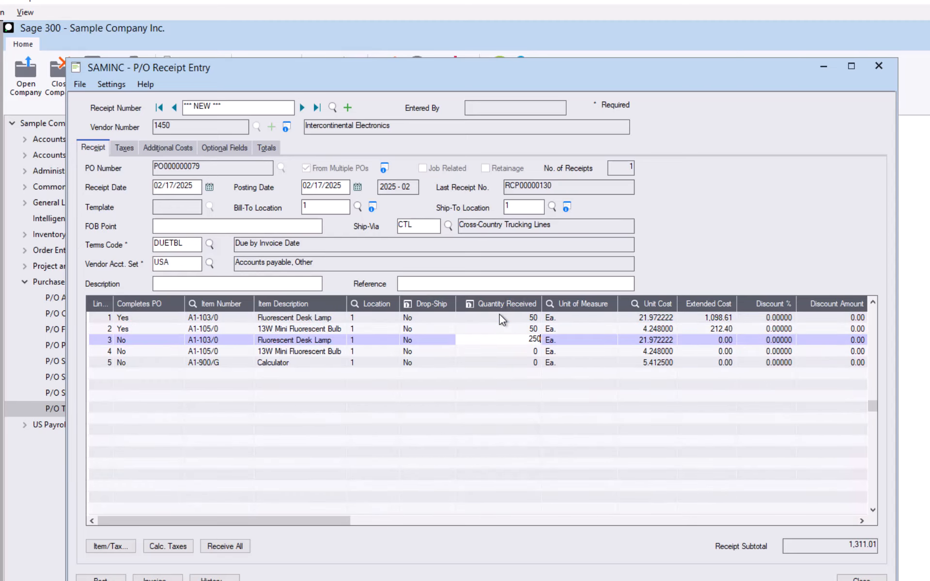
key("Down")
type("250")
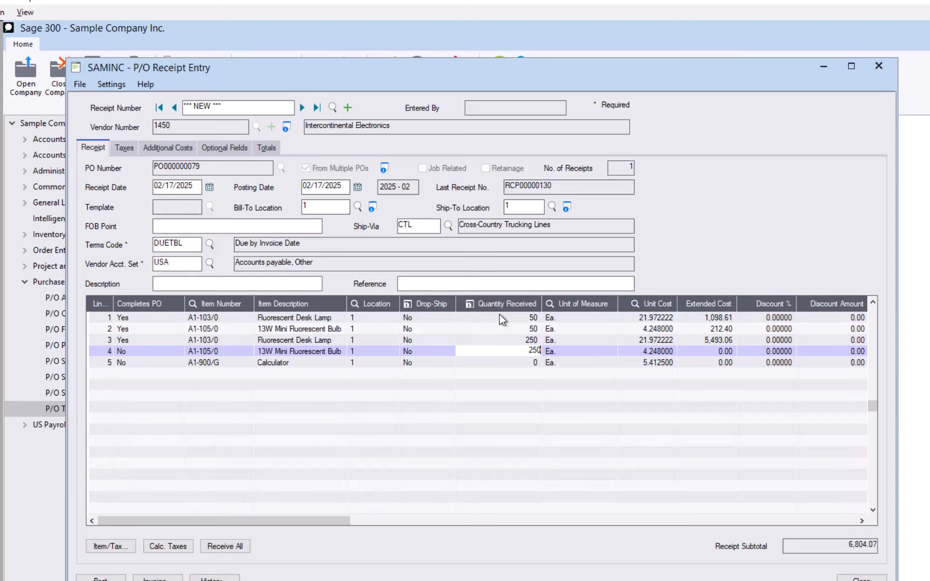
key("Down")
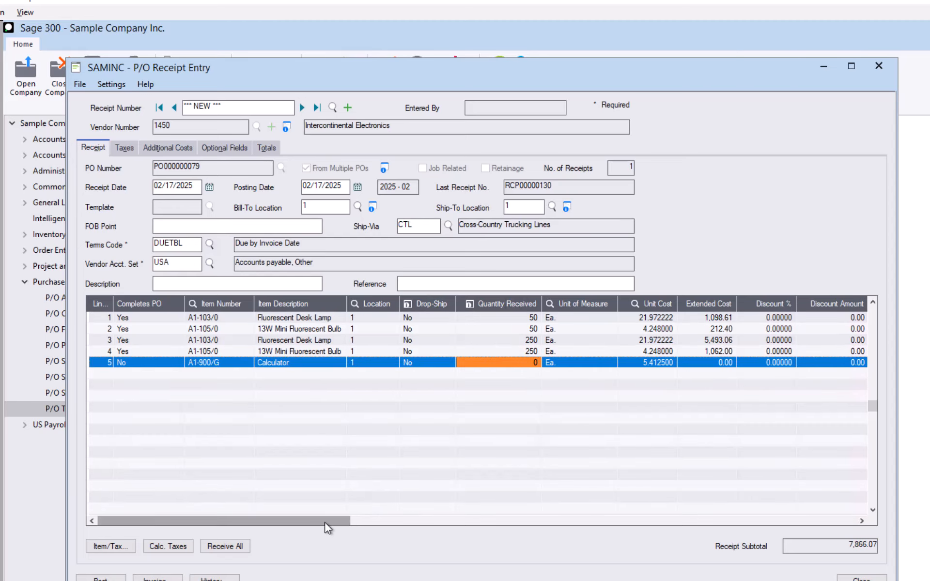
Set the quantity received to 10 for the Calculator on line 5.
left_click_drag(324, 522, 293, 516)
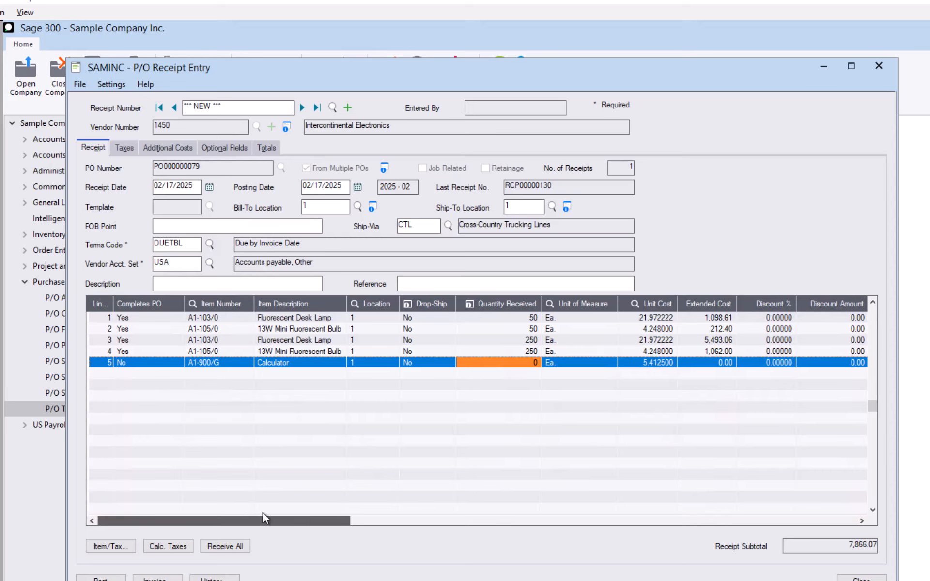
left_click(535, 362)
type("1")
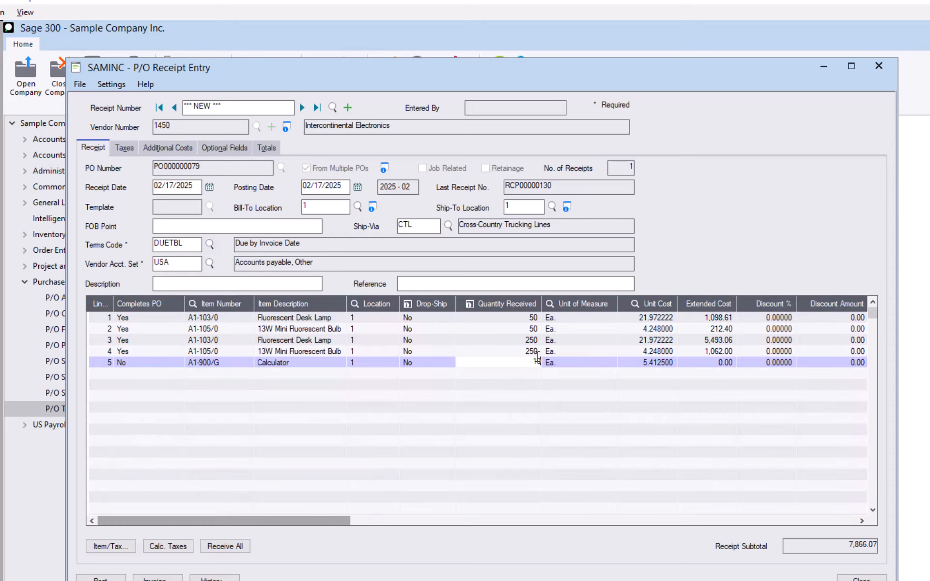
type("0")
key("Tab")
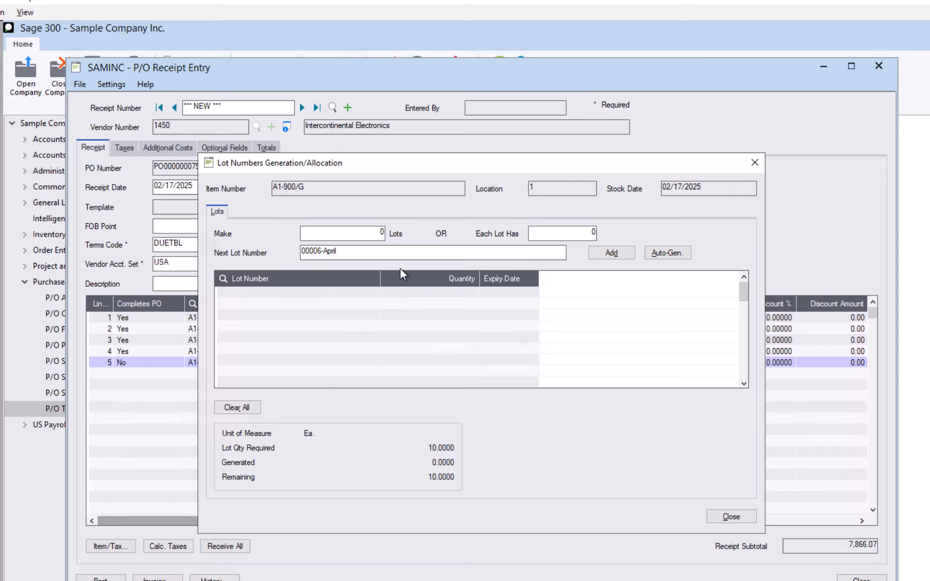
Auto-generate 1 lot for the received calculators and check its quantity and expiry date.
left_click(378, 236)
type("1")
key("Tab")
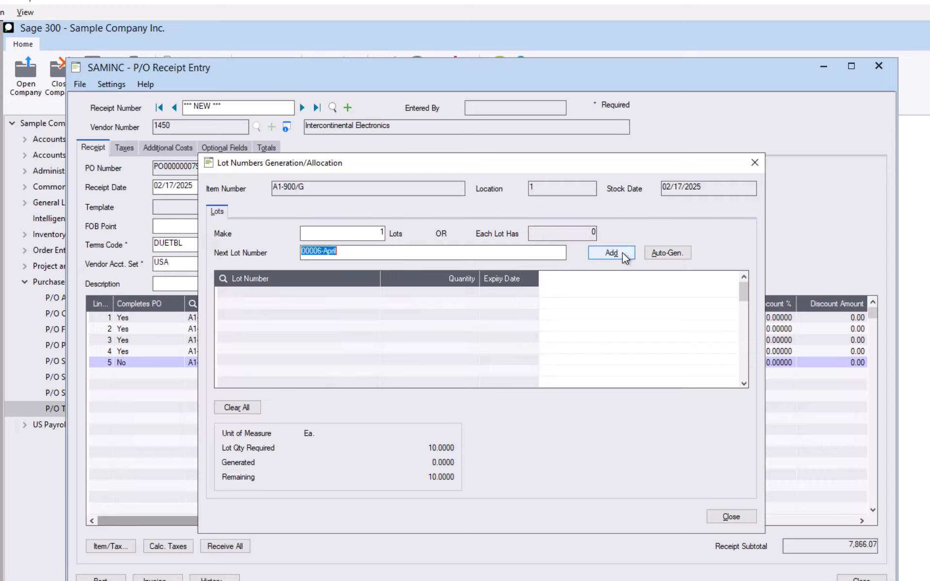
left_click(668, 251)
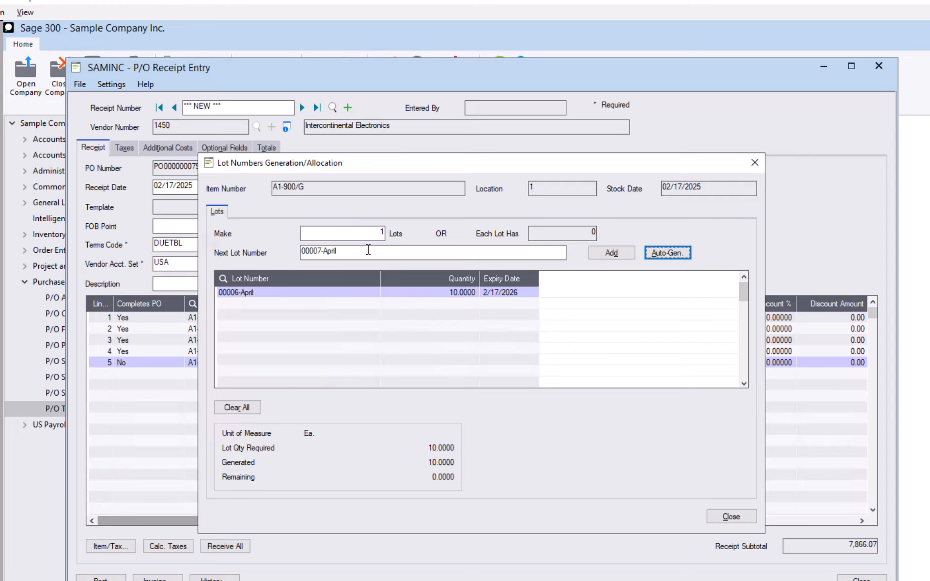
left_click(448, 292)
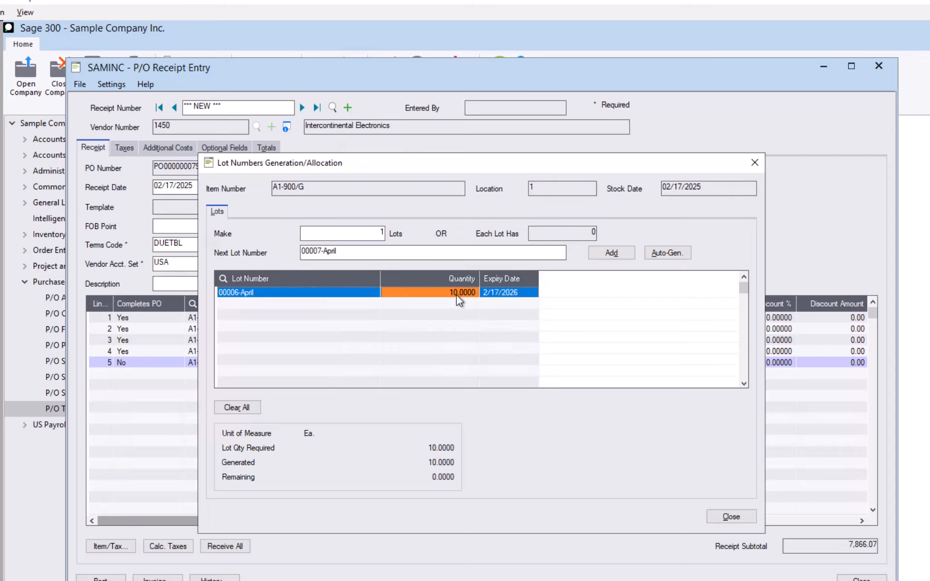
left_click(516, 294)
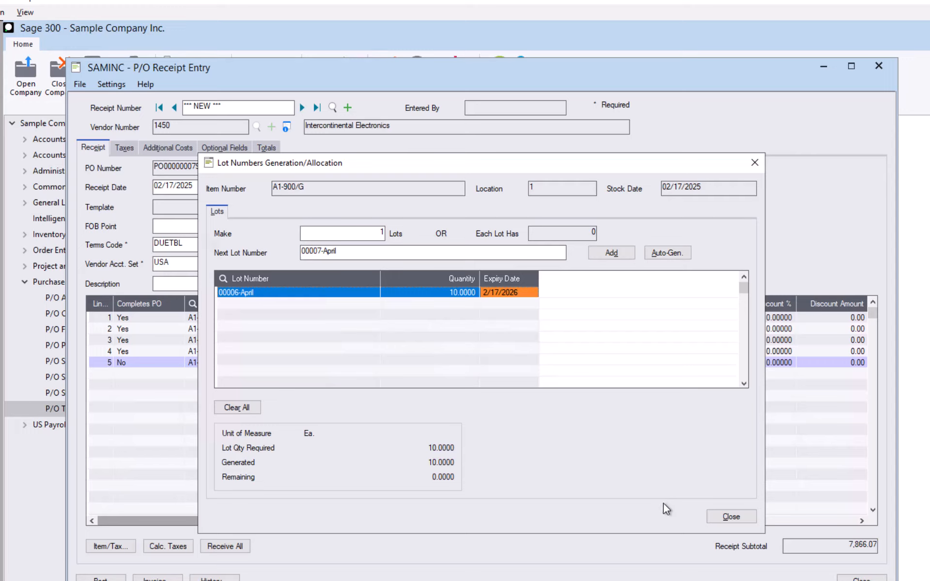
Close the lot allocation and post the receipt without printing it.
left_click(738, 517)
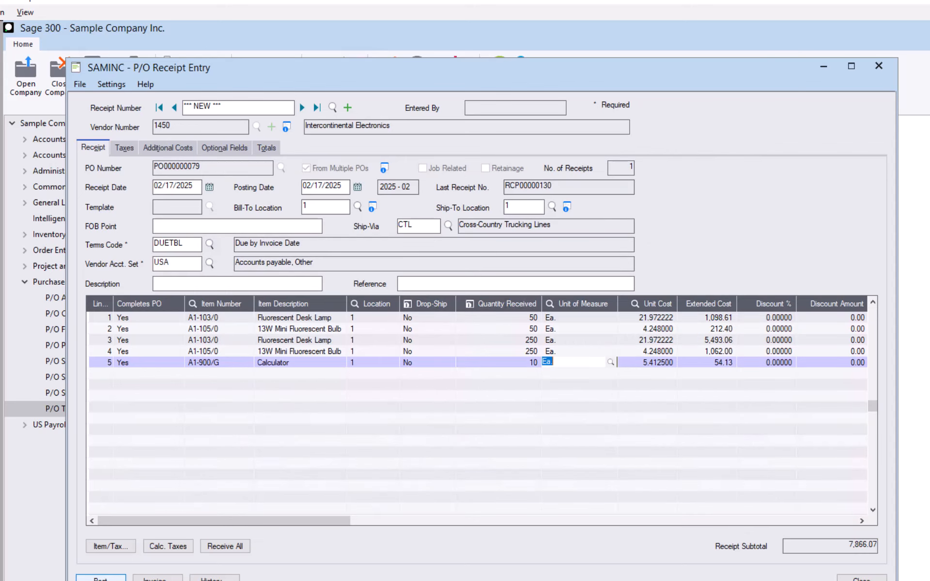
left_click(100, 579)
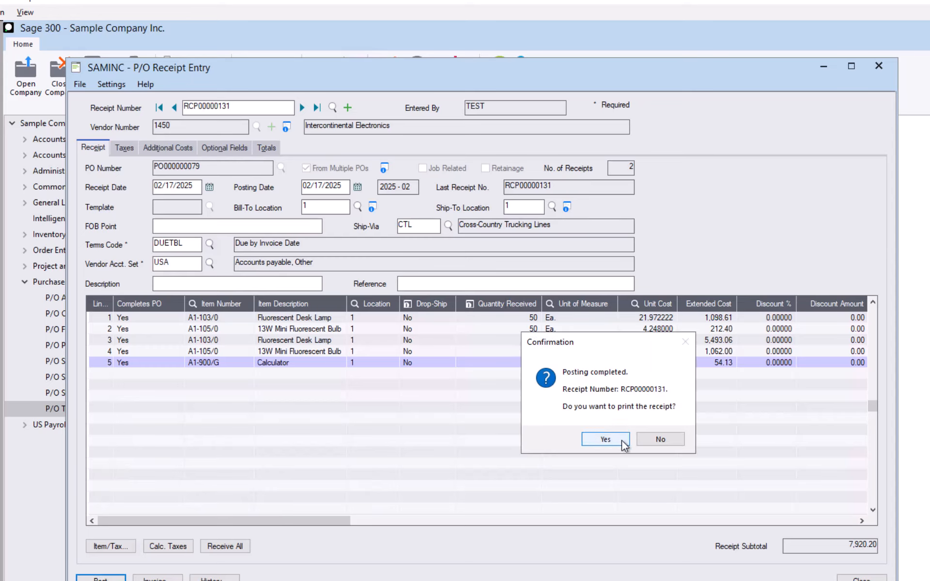
left_click(652, 441)
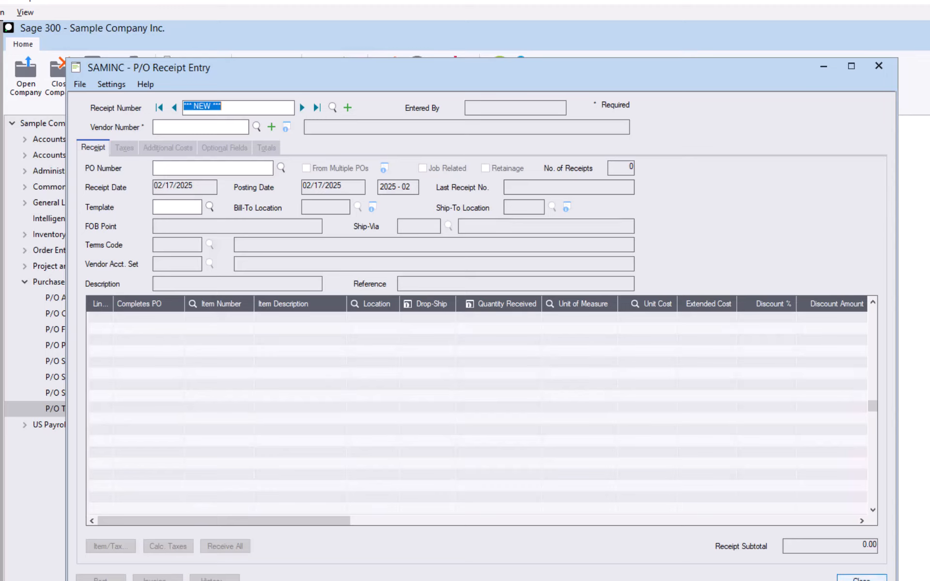
Load the last purchase order in the finder, for Intercontinental Electronics, into the new receipt.
left_click(234, 170)
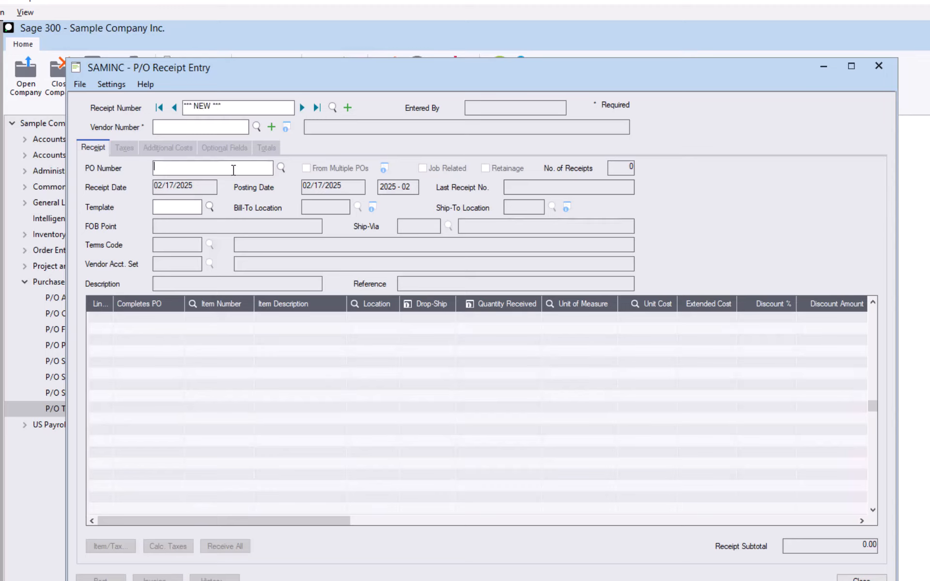
left_click(282, 170)
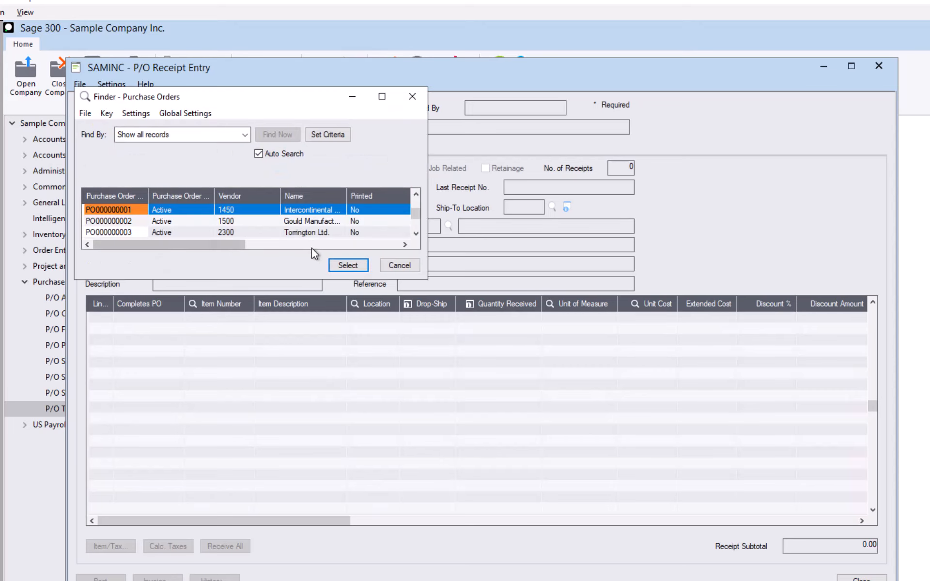
scroll(331, 231, "down", 5)
double_click(331, 231)
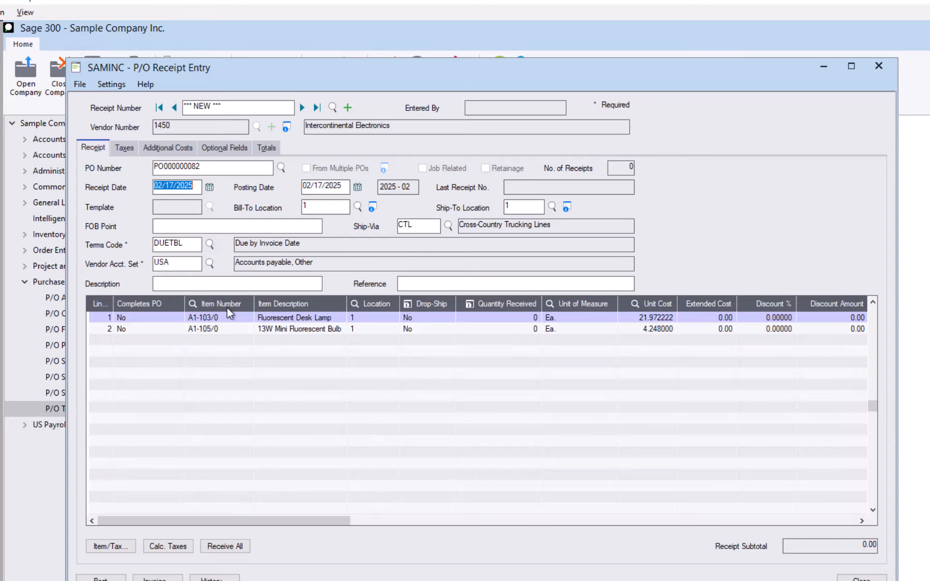
Set the quantity received to 25 for the Fluorescent Desk Lamp on line 1.
left_click(514, 319)
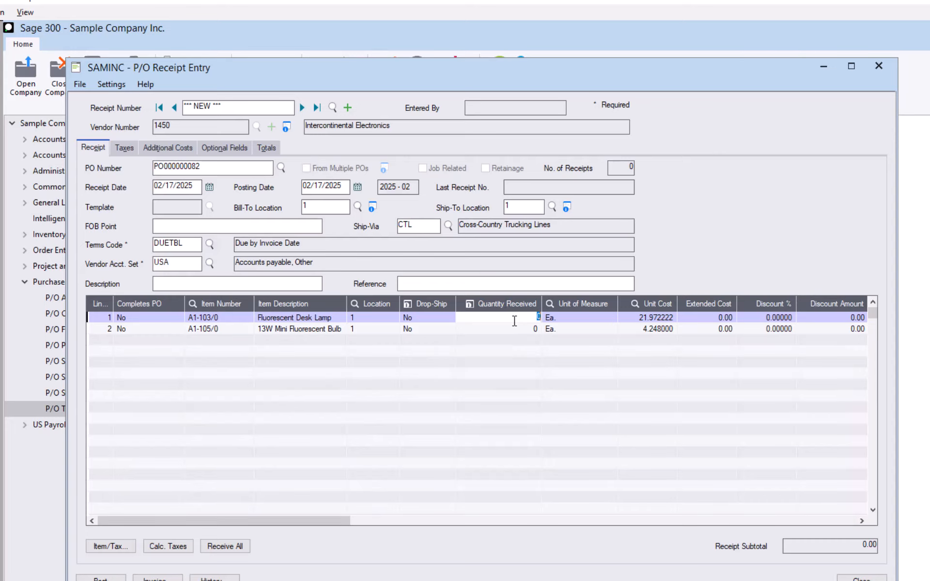
type("25")
key("Return")
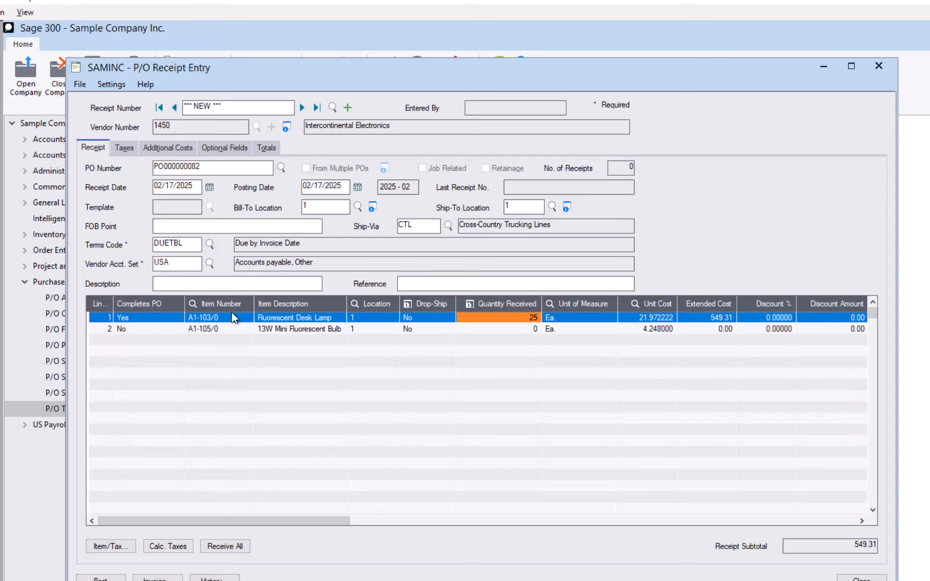
left_click(146, 329)
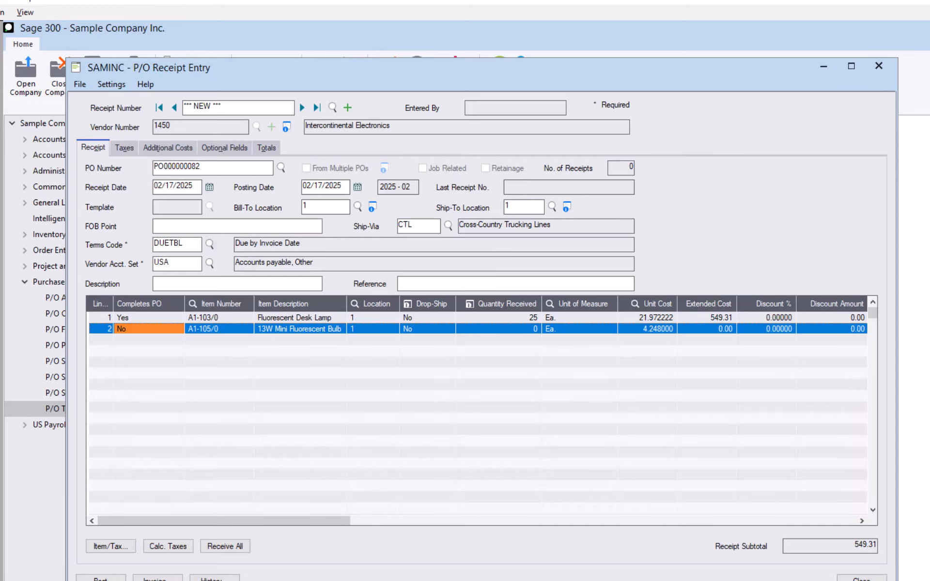
Post the receipt and print its receiving slip using the PORCP03.RPT form.
left_click(101, 579)
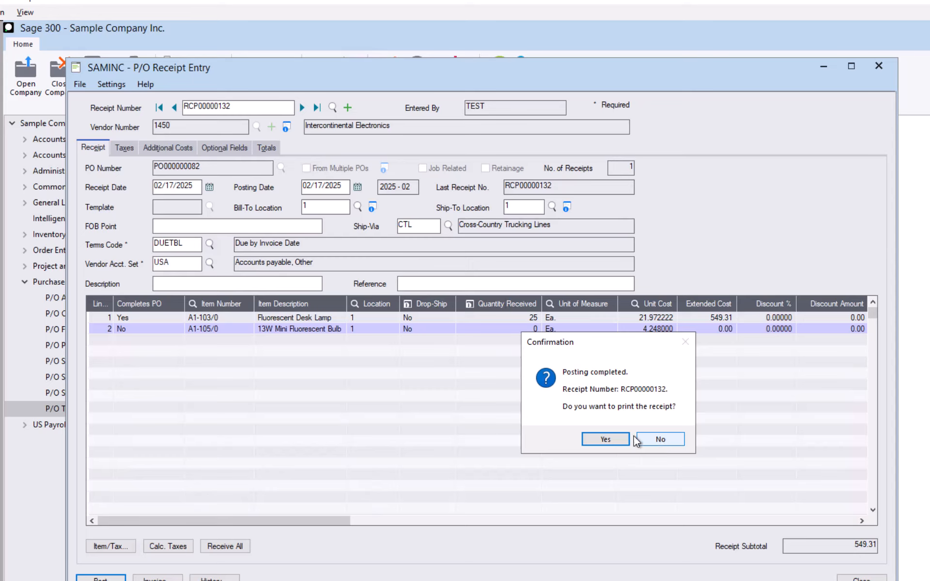
left_click(605, 439)
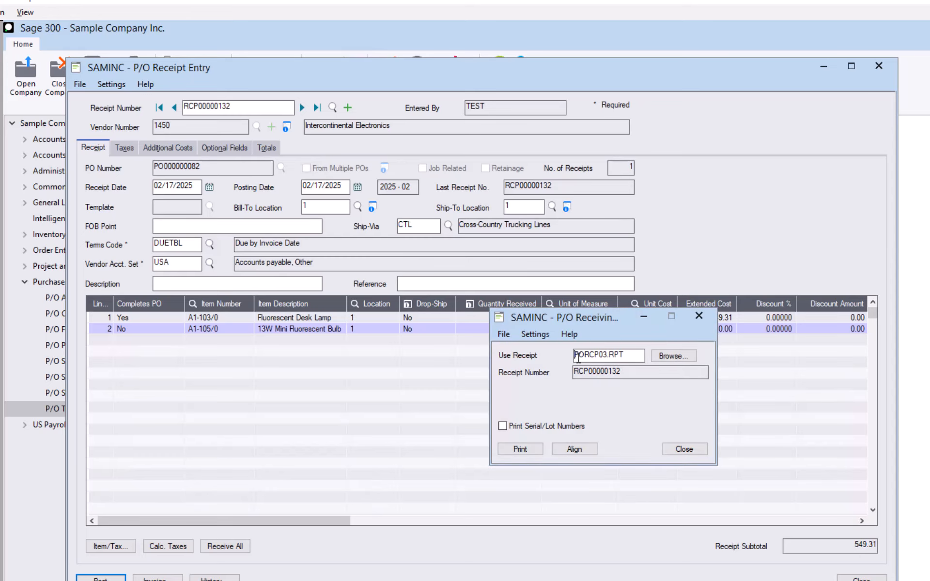
left_click(539, 450)
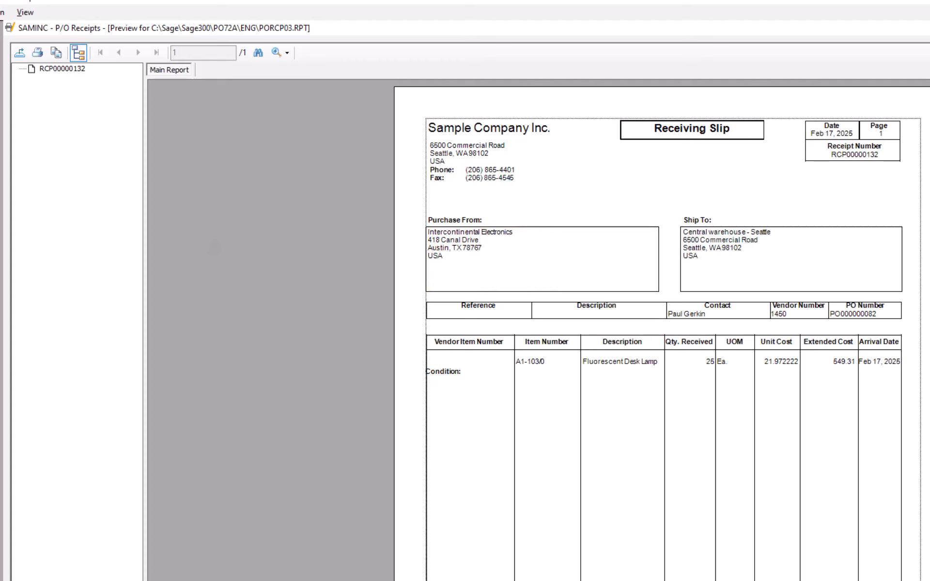
Close the receiving slip preview, its print dialog and the receipt entry.
key("alt+F4")
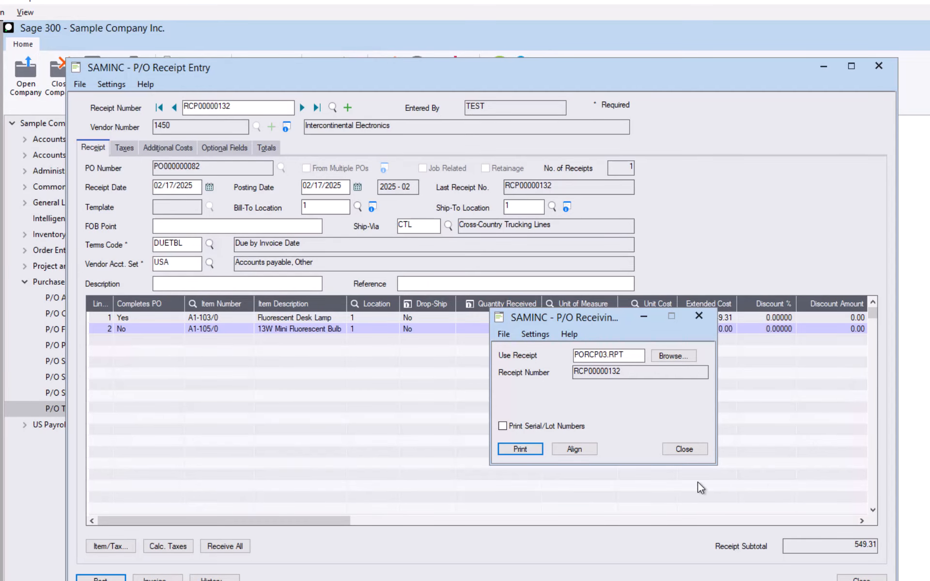
left_click(699, 449)
left_click(862, 578)
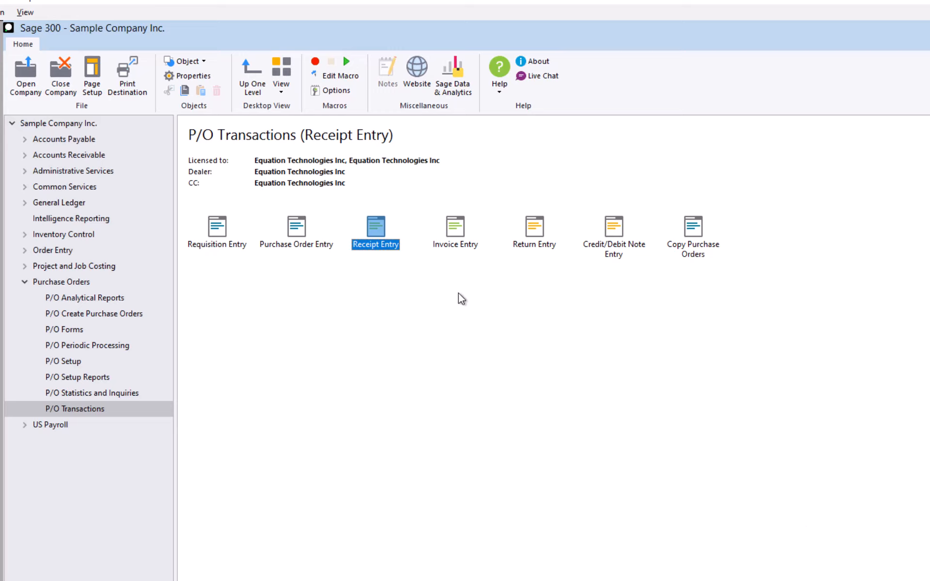
Start a purchase order invoice numbered 23857234 for the vendor Intercontinental Electronics.
left_click(443, 236)
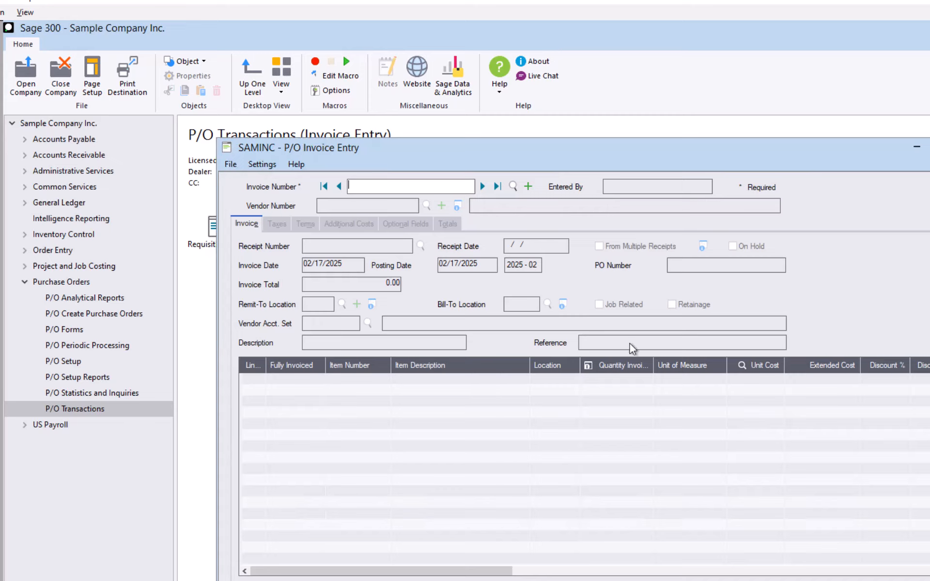
type("23857234")
key("Tab")
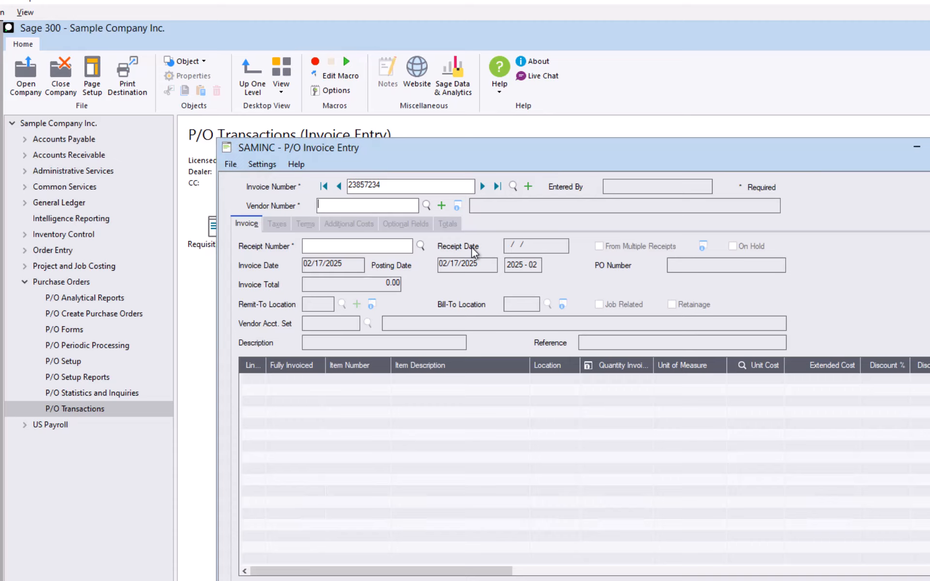
type("1450")
key("Tab")
Find receipt RCP00000131 in the receipts list and load it into the invoice.
left_click(421, 246)
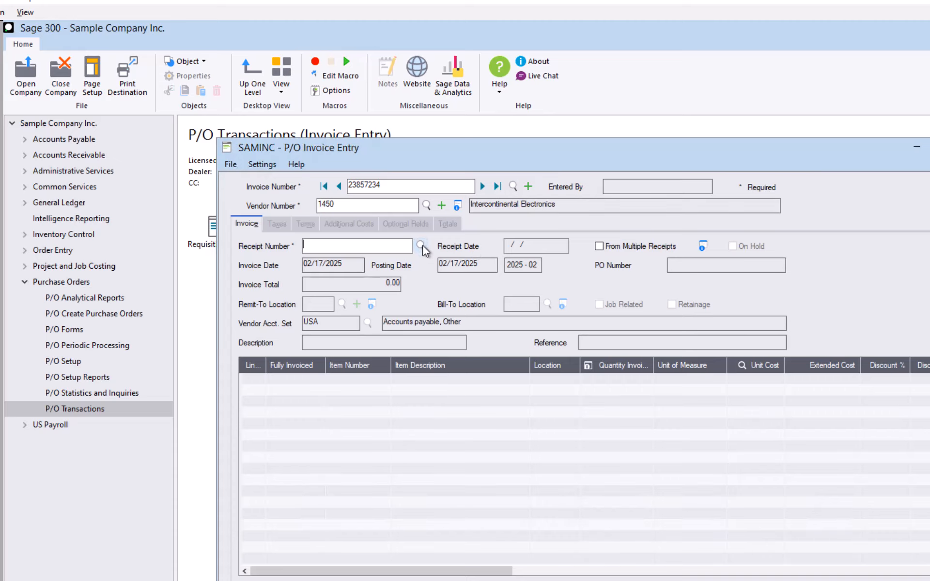
left_click(383, 99)
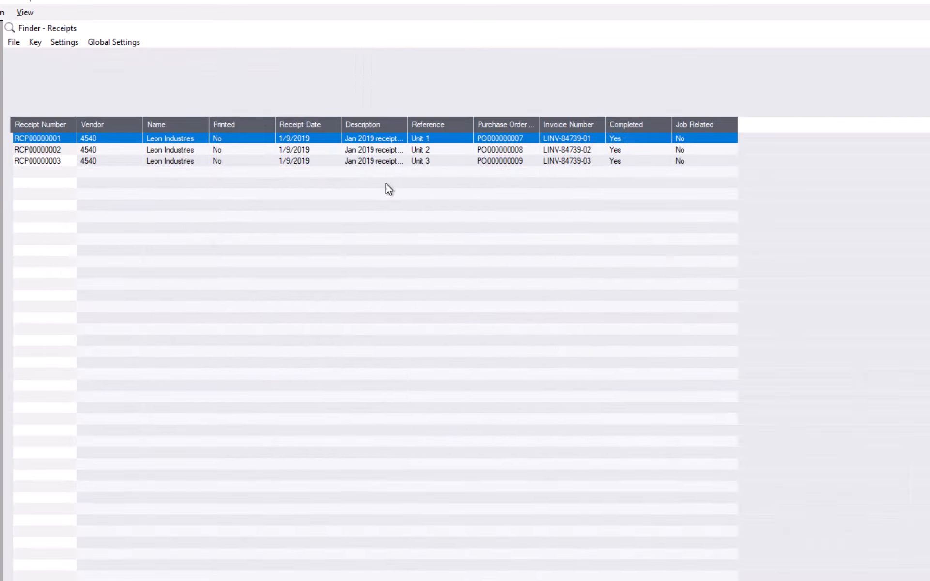
left_click(280, 330)
scroll(280, 322, "down", 20)
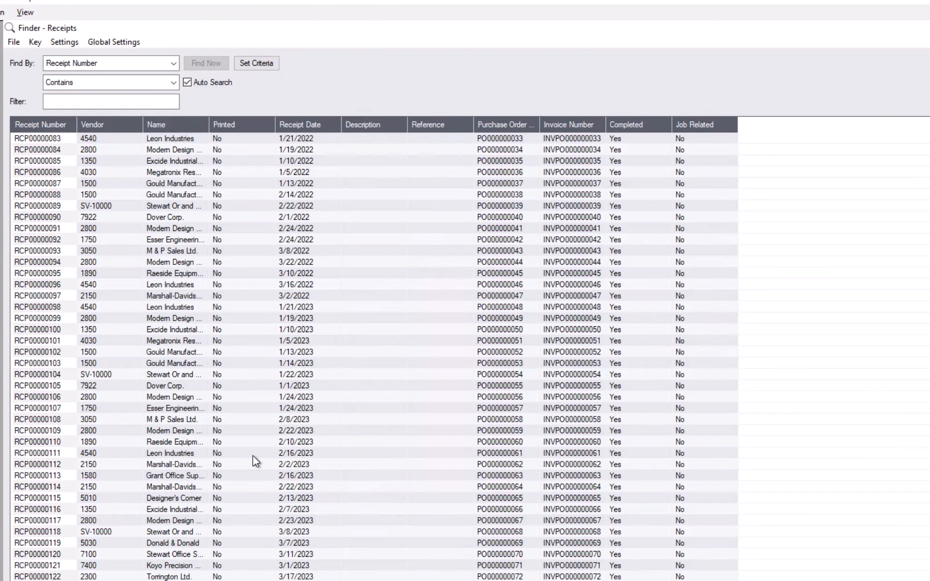
double_click(253, 456)
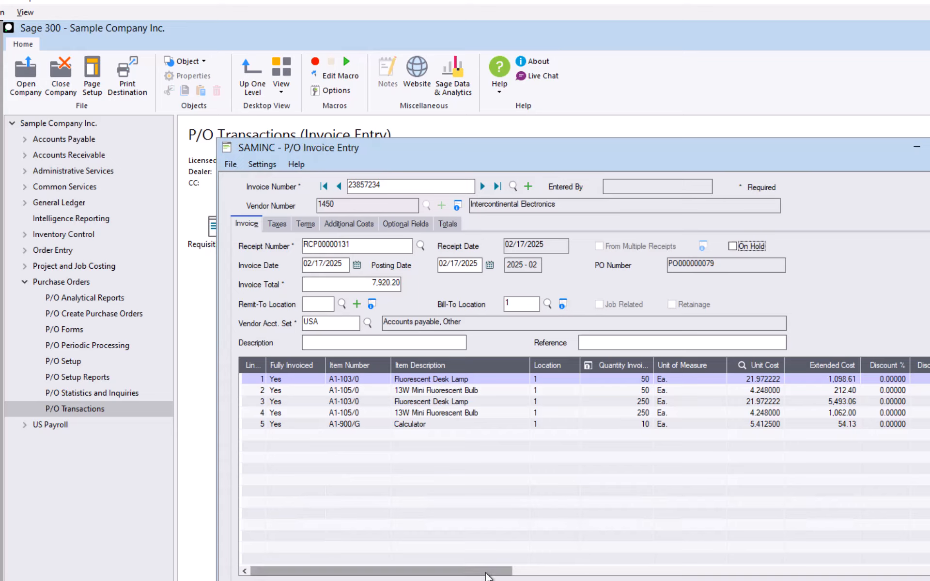
Check the invoice lines' receipt numbers, and set the quantity invoiced to 125 on lines 3 and 4.
left_click(619, 380)
left_click(615, 402)
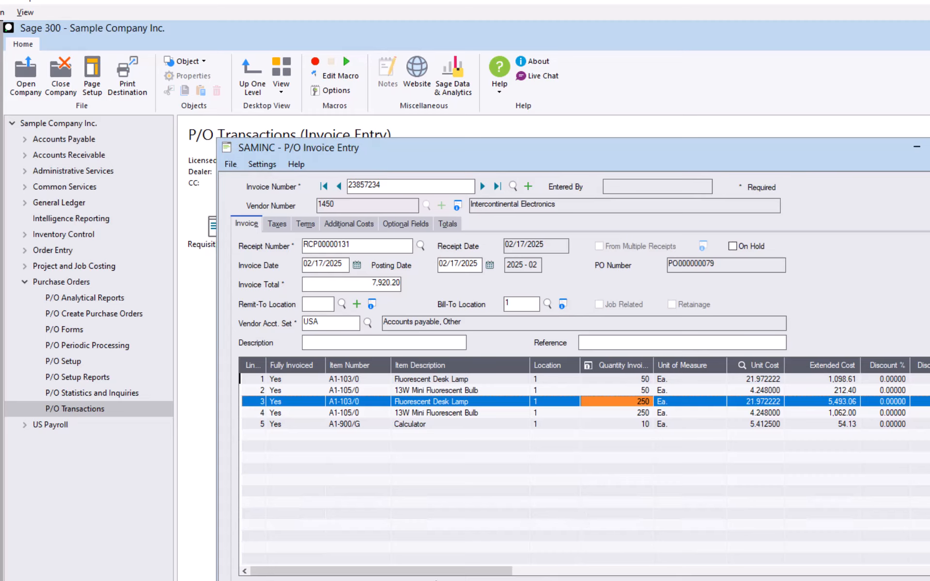
left_click_drag(447, 575, 879, 575)
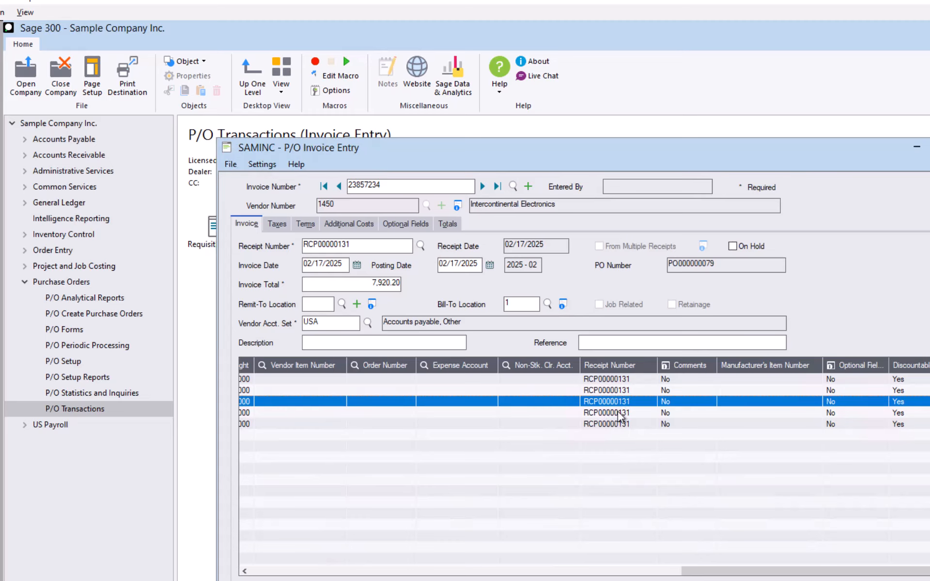
left_click_drag(699, 571, 766, 547)
left_click_drag(722, 574, 259, 575)
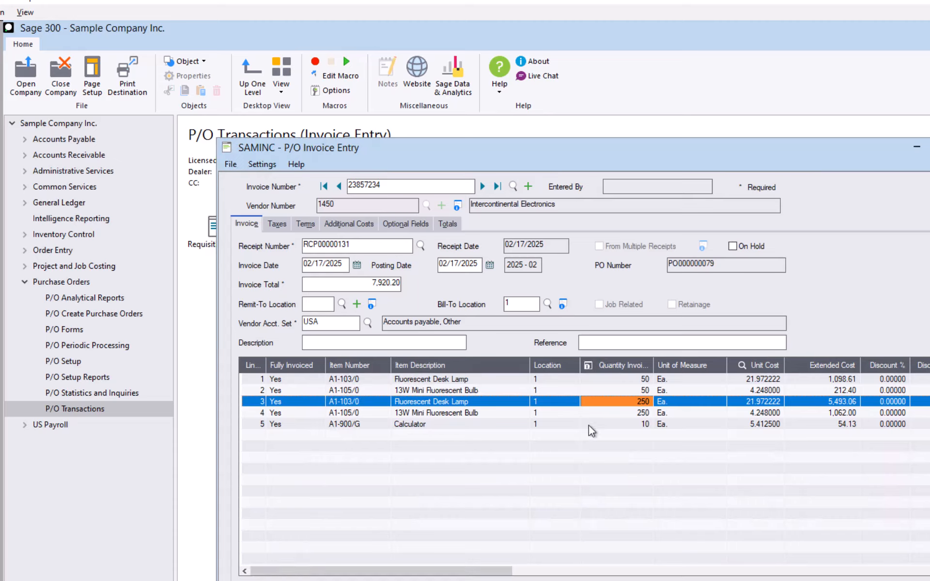
left_click(607, 402)
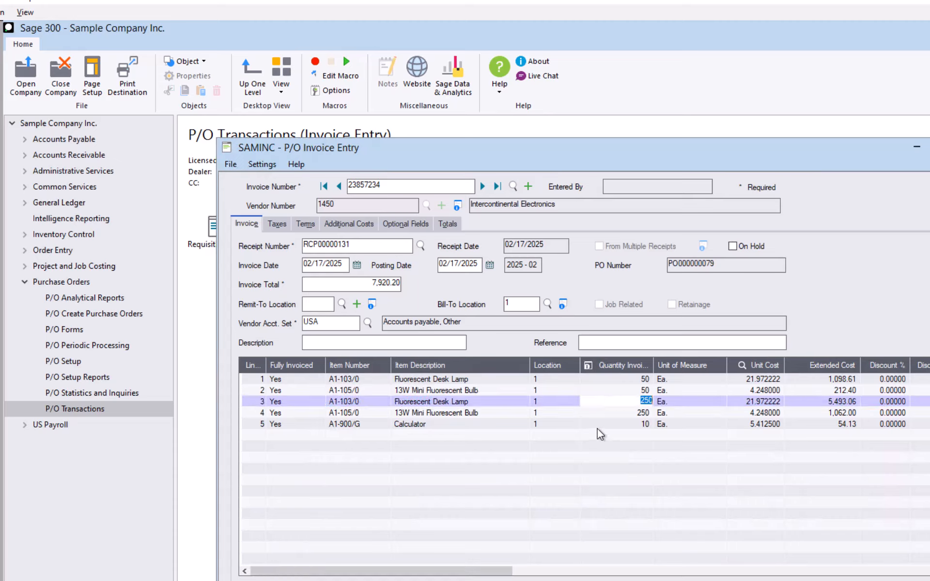
type("125")
key("Down")
type("125")
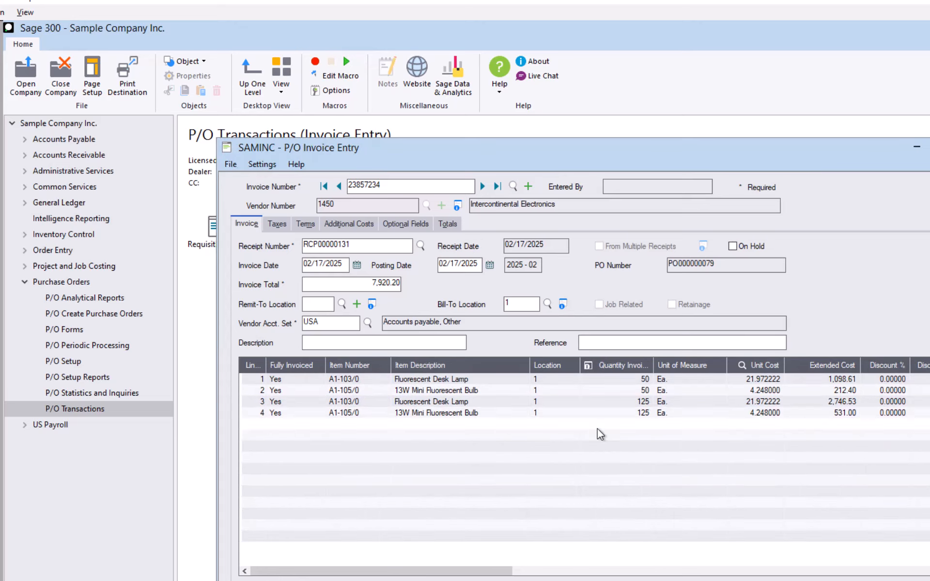
Delete the Calculator line from the invoice and check the remaining quantities.
key("Delete")
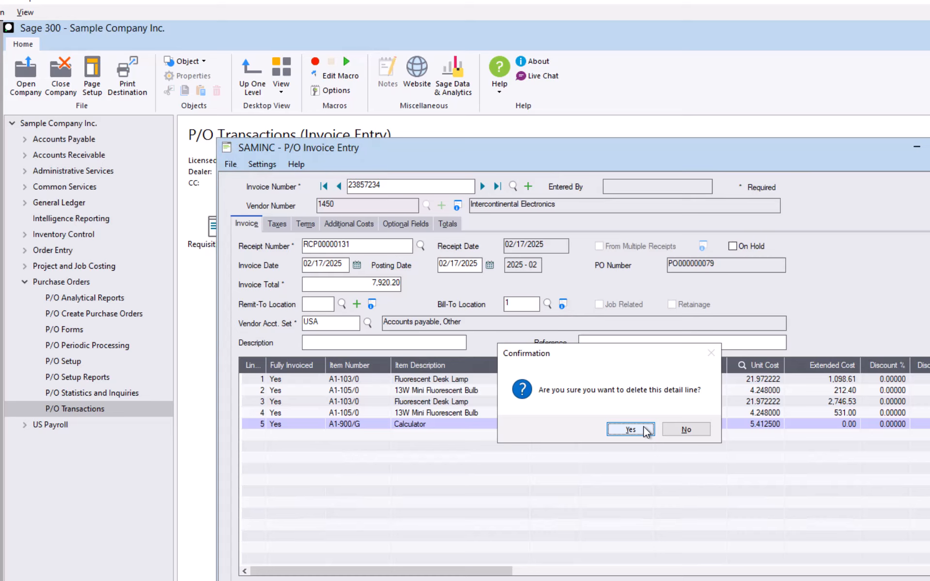
left_click(631, 429)
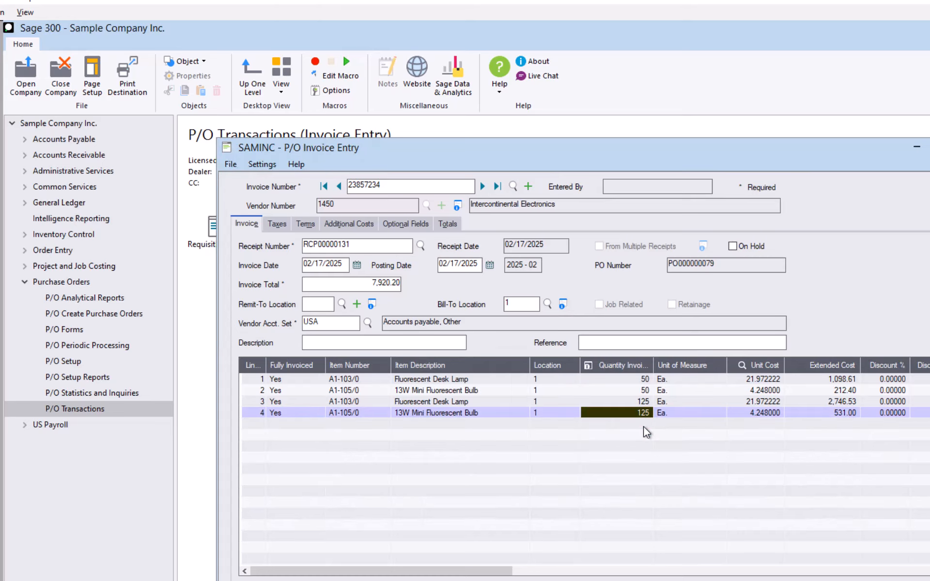
left_click(626, 389)
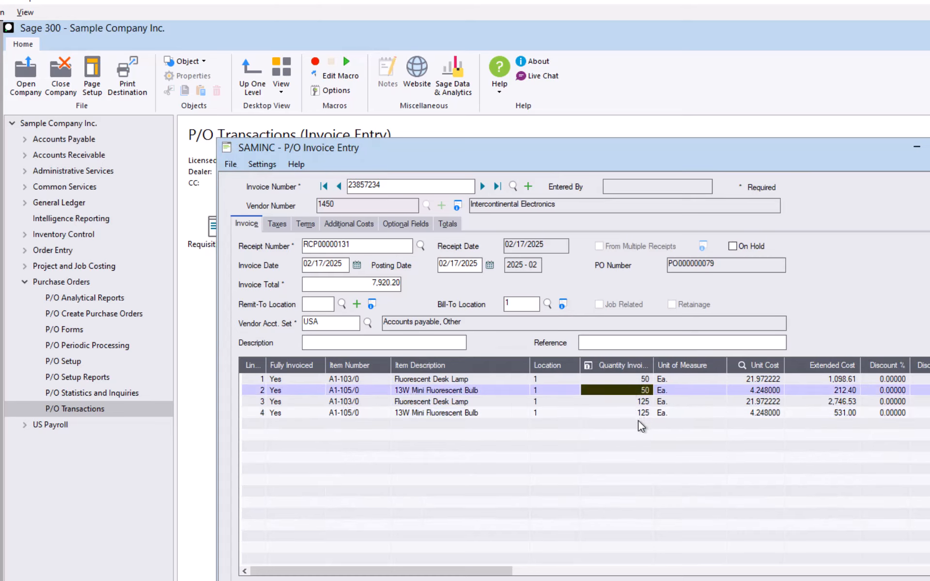
Delete the Fluorescent Desk Lamp and 13W Mini Fluorescent Bulb lines with quantity 50 from the invoice.
key("Up")
key("Delete")
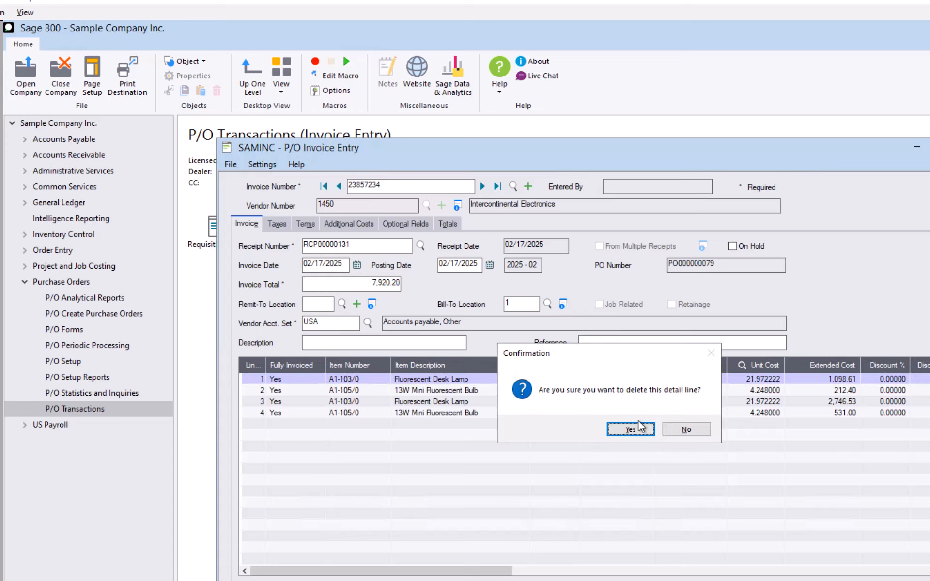
left_click(642, 427)
key("Delete")
left_click(630, 429)
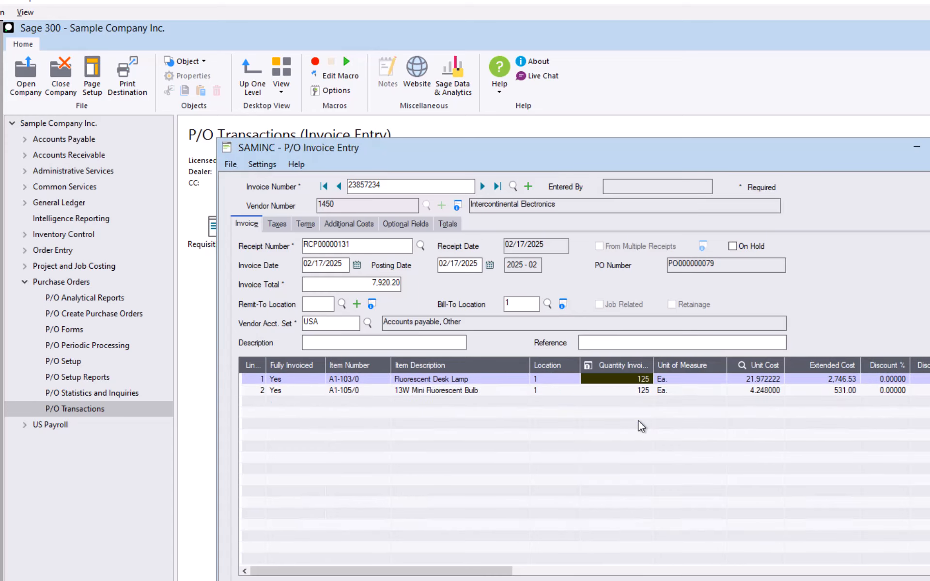
Set Fully Invoiced to No on both remaining invoice lines, the Fluorescent Desk Lamp and the 13W Mini Fluorescent Bulb.
key("Down")
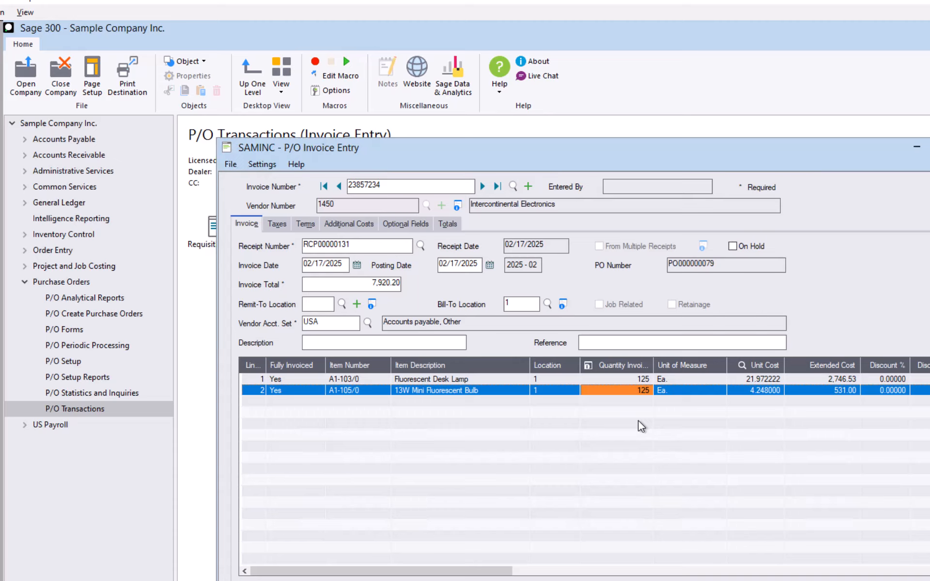
left_click(288, 379)
left_click(287, 390)
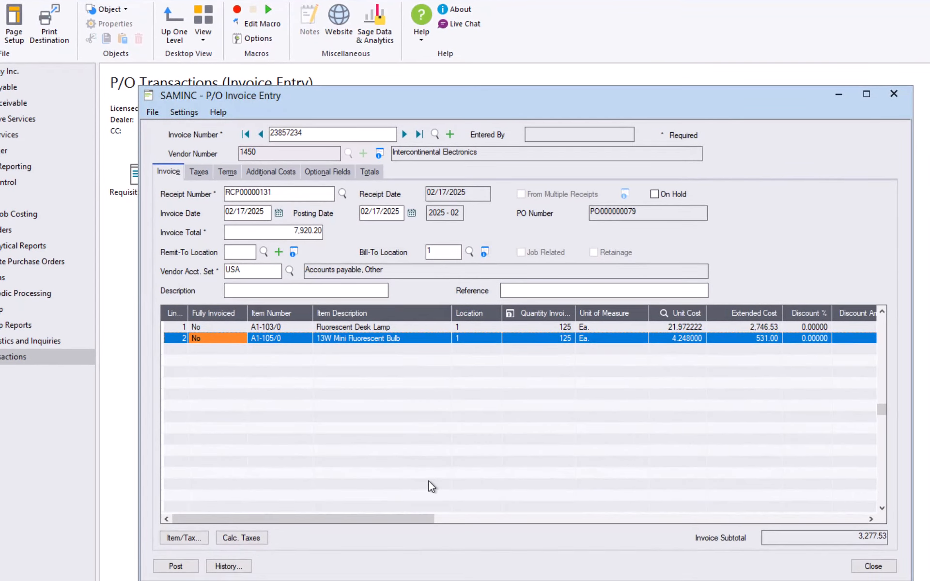
left_click(360, 329)
Set the invoice total to 3,277.53 to match the invoice subtotal, and post the invoice.
left_click(282, 232)
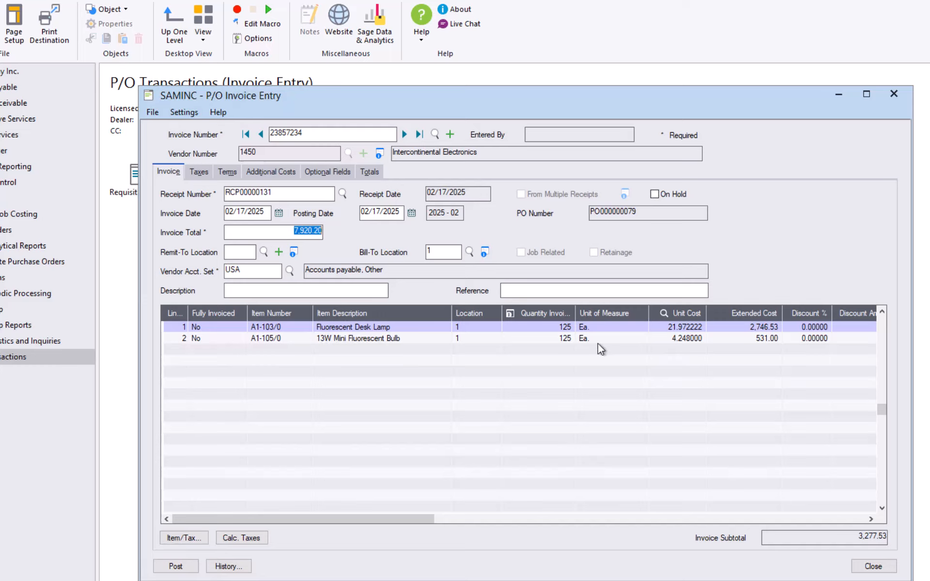
left_click(175, 566)
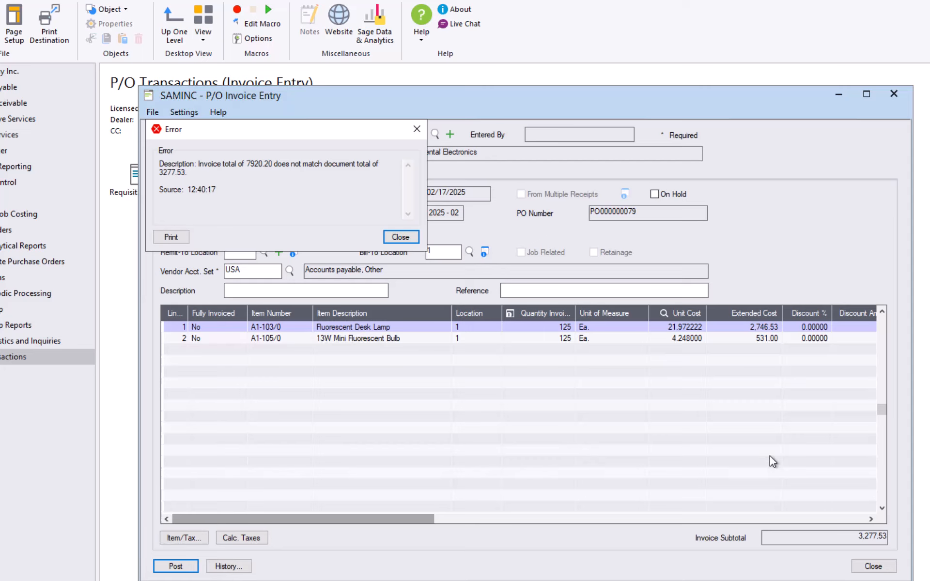
left_click(399, 239)
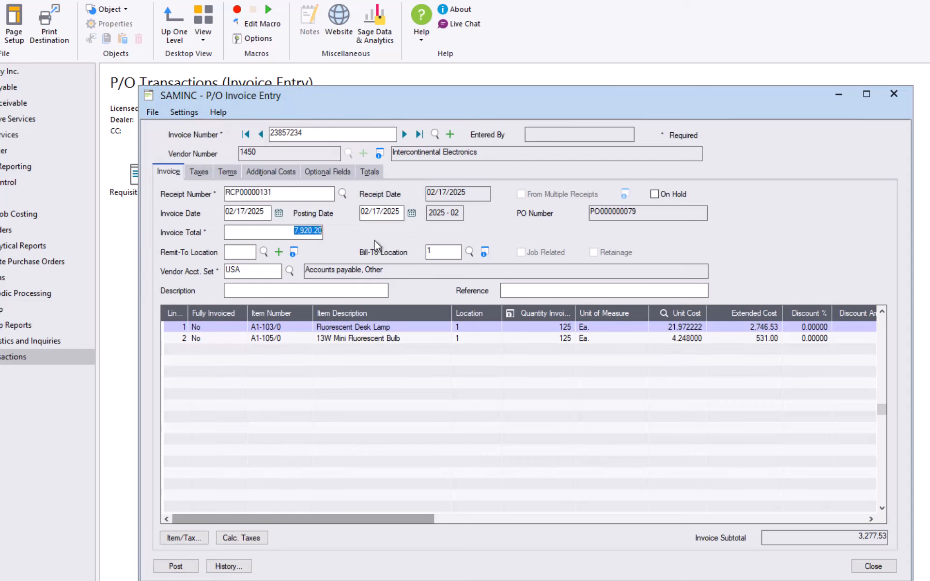
type("3,277.53")
key("Tab")
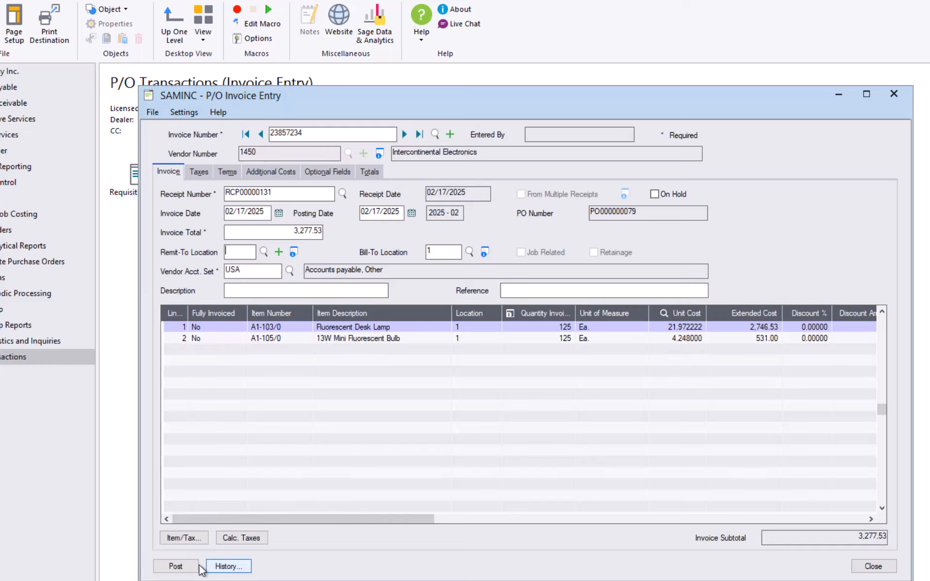
left_click(176, 567)
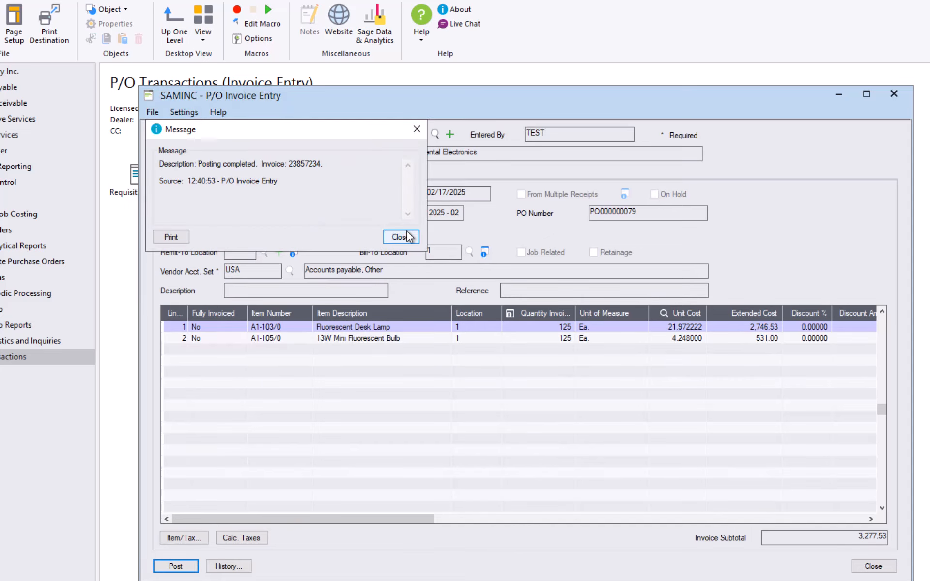
left_click(405, 237)
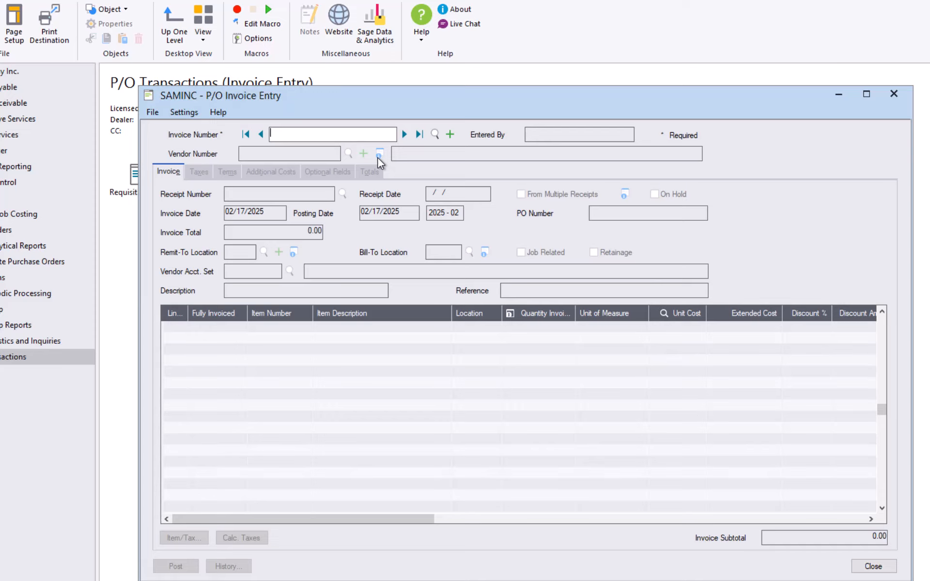
type("3245932434")
key("Tab")
type("1450")
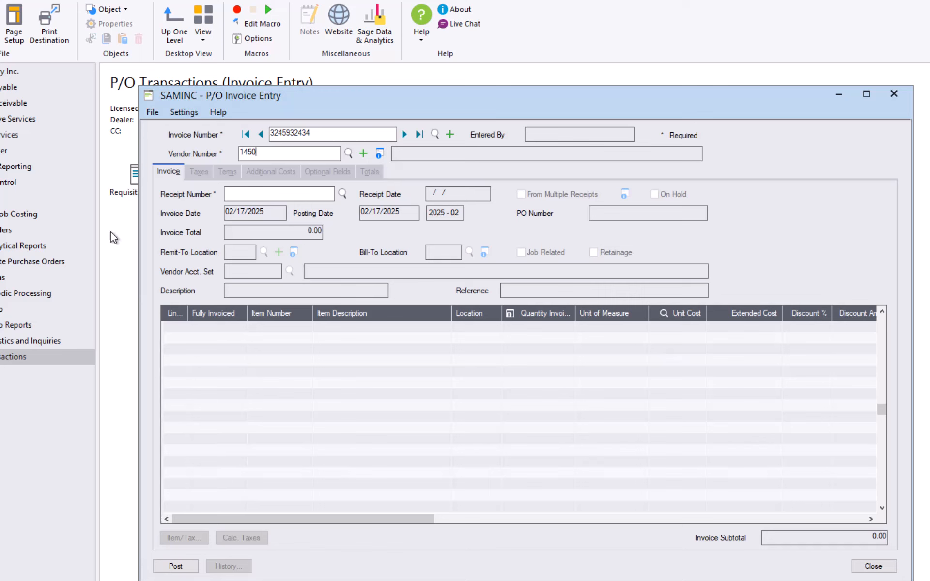
key("Tab")
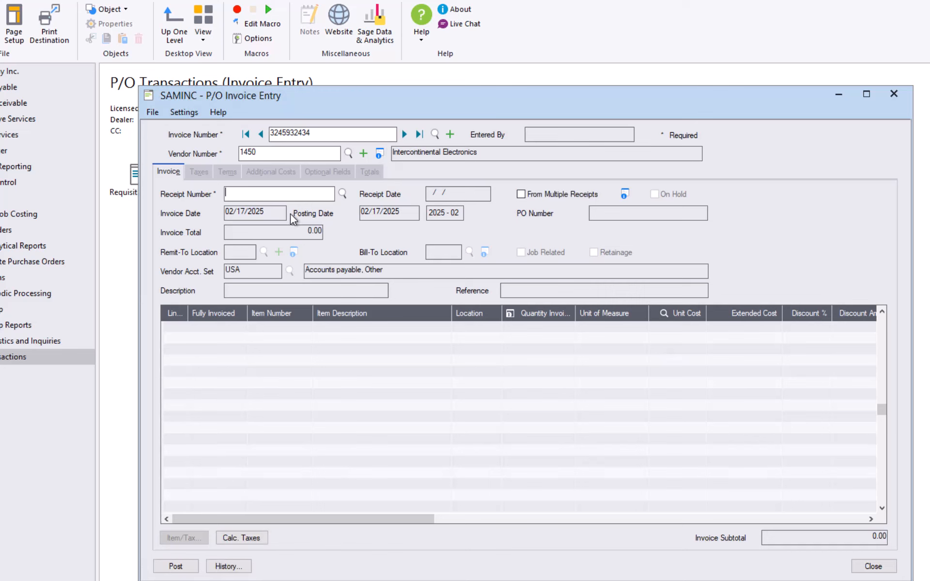
left_click(342, 193)
scroll(357, 359, "down", 15)
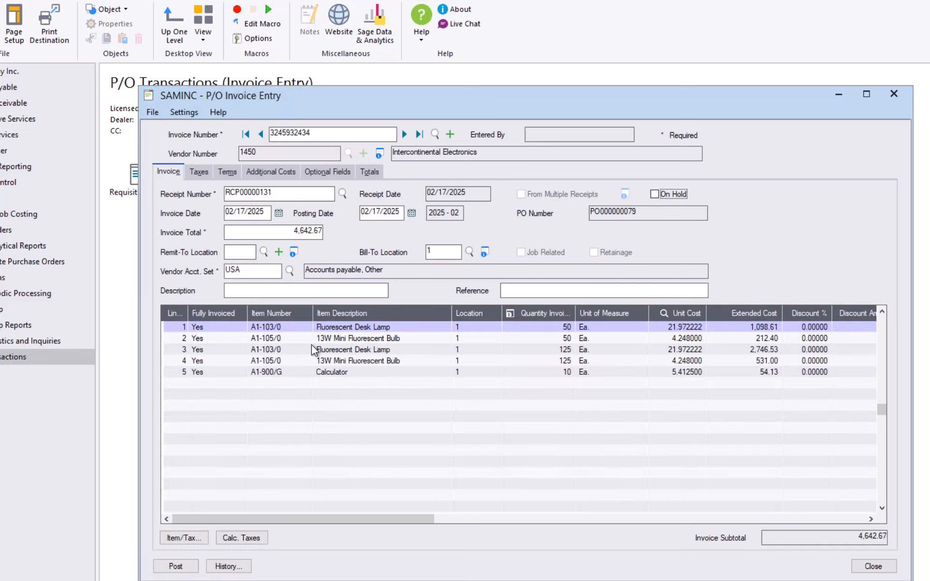
left_click(545, 353)
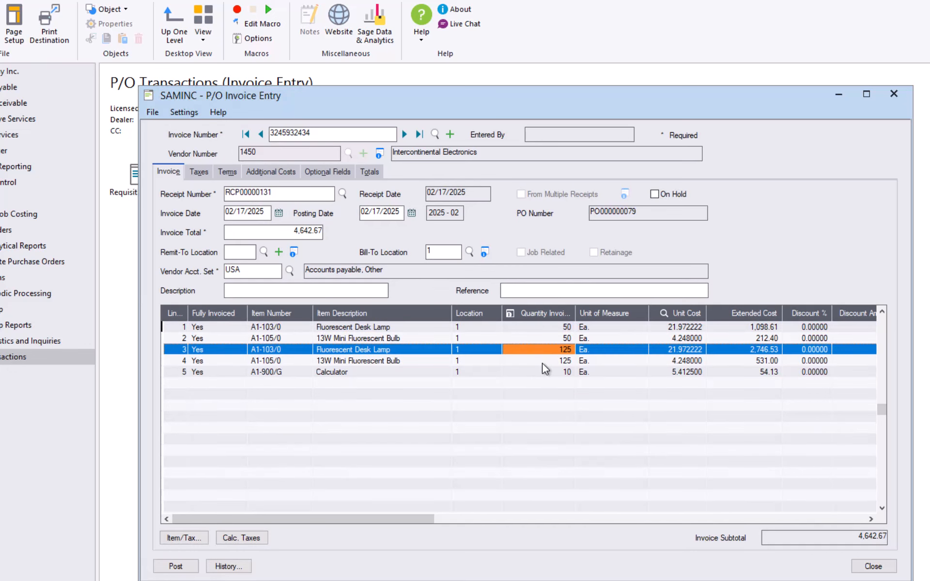
left_click(542, 363)
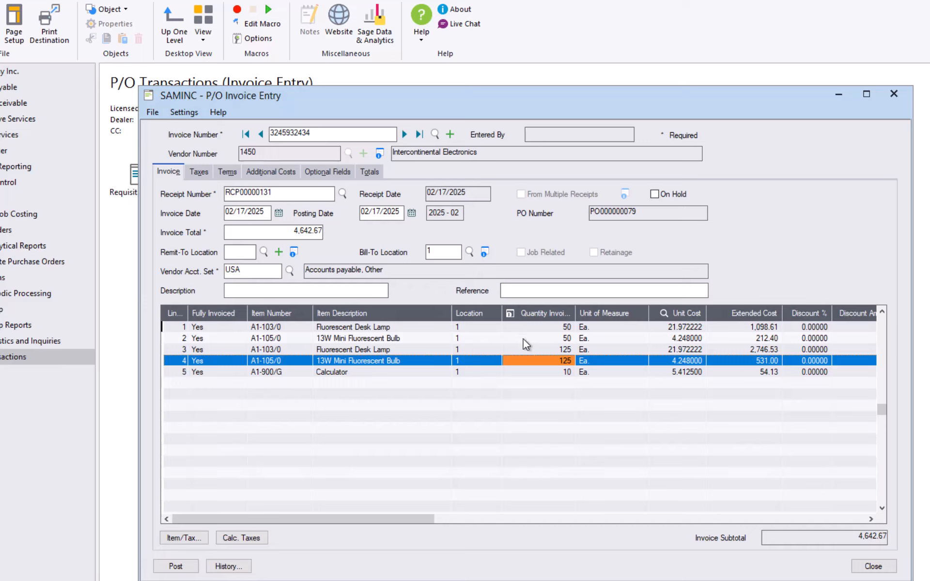
left_click(399, 326)
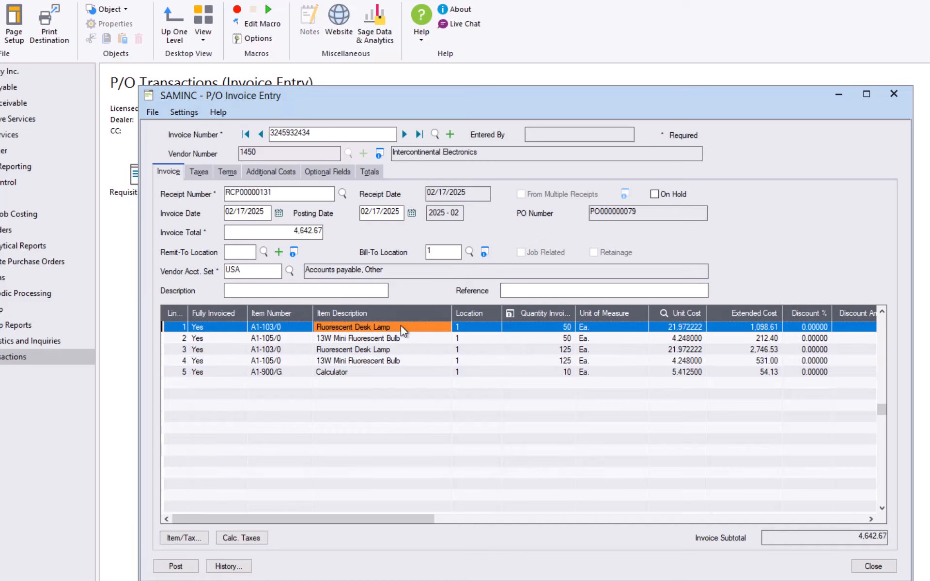
key("Delete")
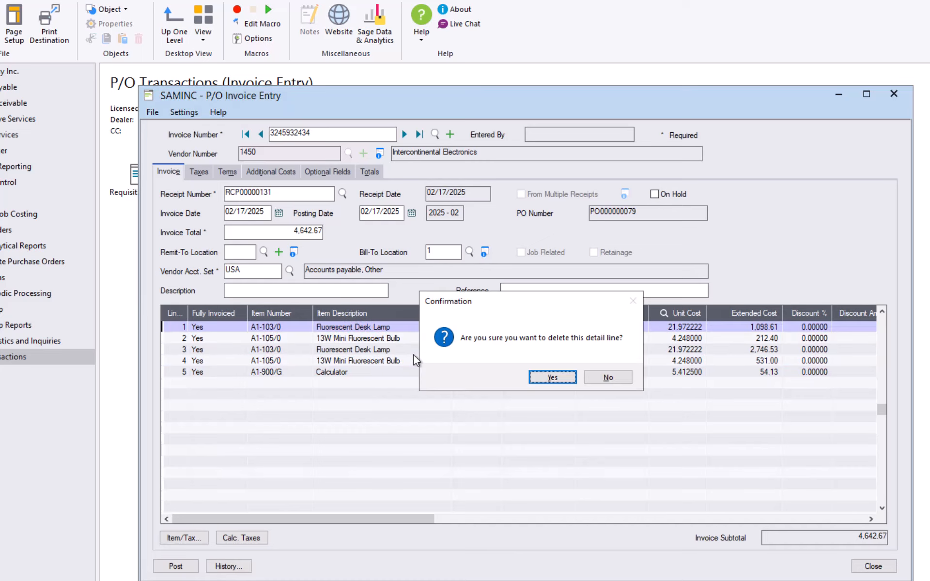
left_click(546, 379)
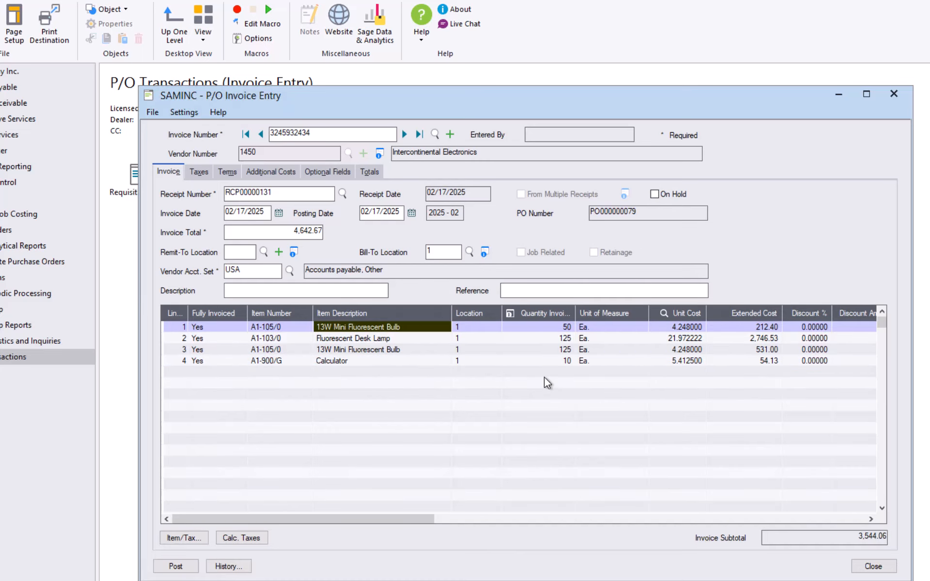
key("Delete")
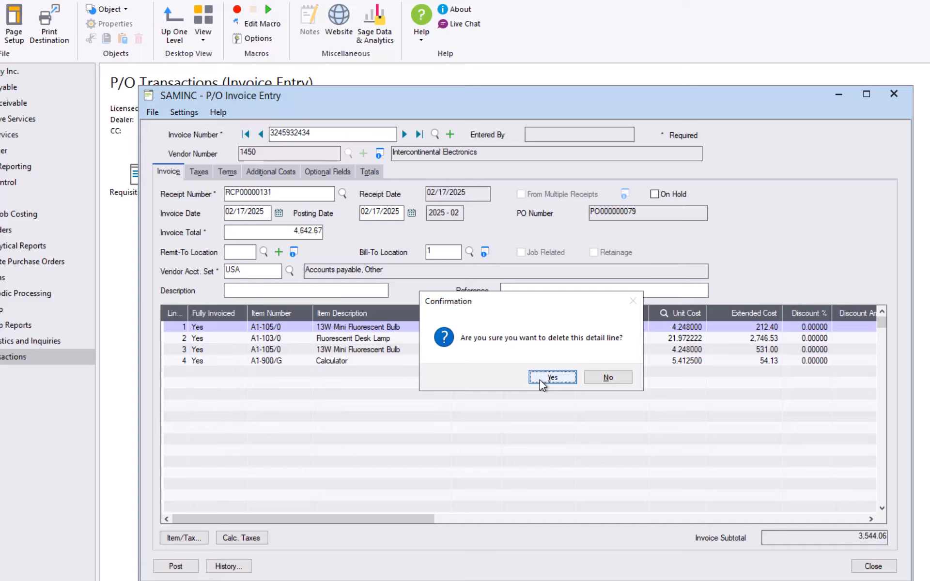
left_click(540, 378)
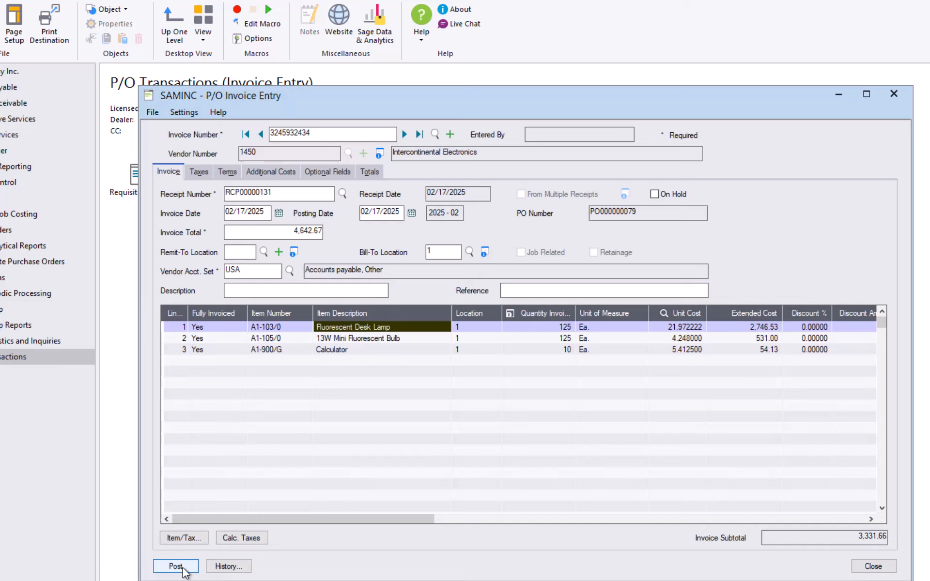
left_click(282, 232)
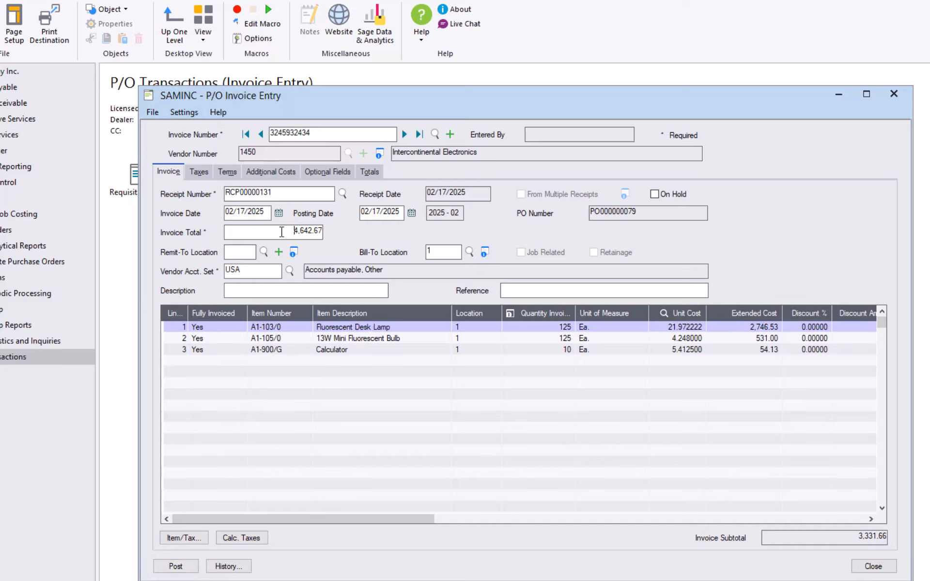
double_click(282, 232)
type("3,331.66")
key("Tab")
Check the invoice's taxes, terms, additional costs, optional fields and totals, and post the invoice.
left_click(208, 173)
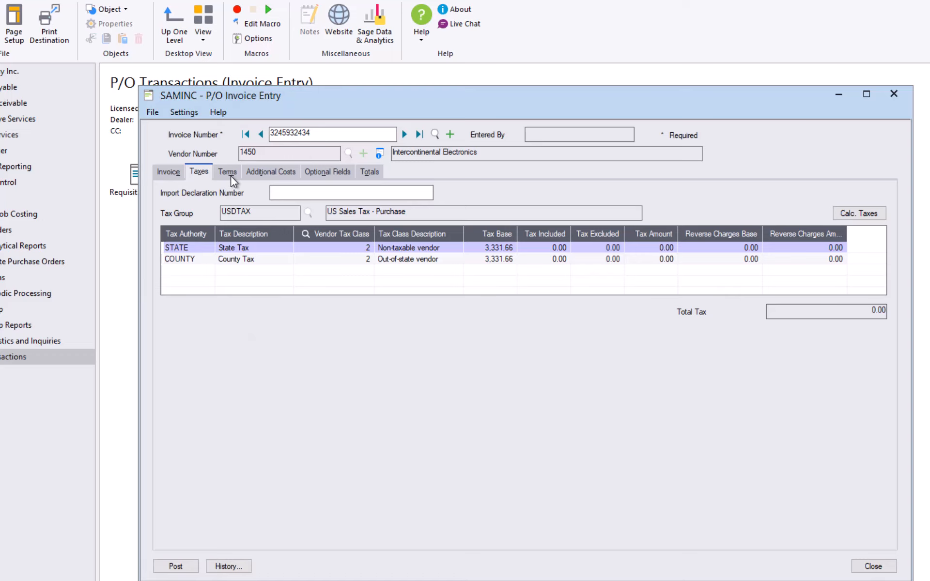
left_click(228, 172)
left_click(262, 177)
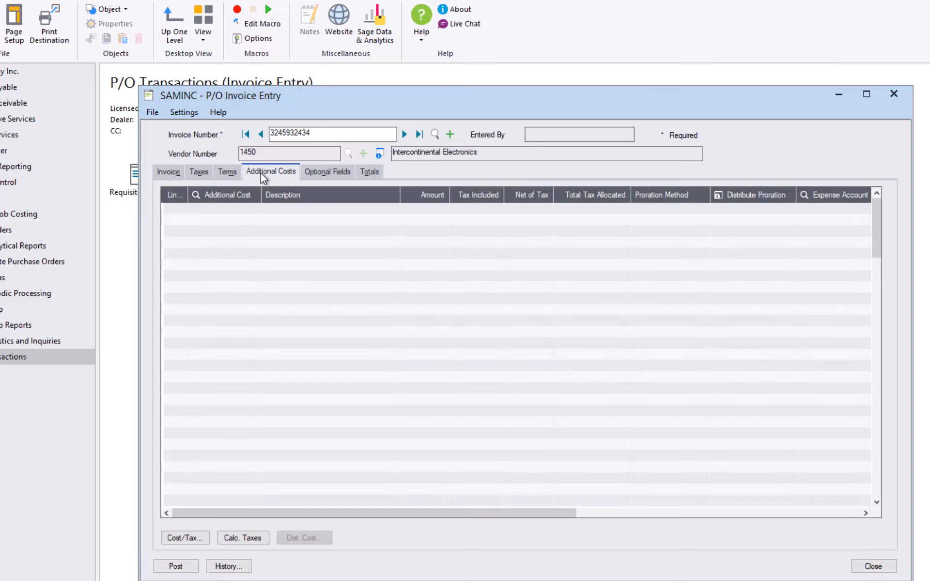
left_click(315, 170)
left_click(369, 172)
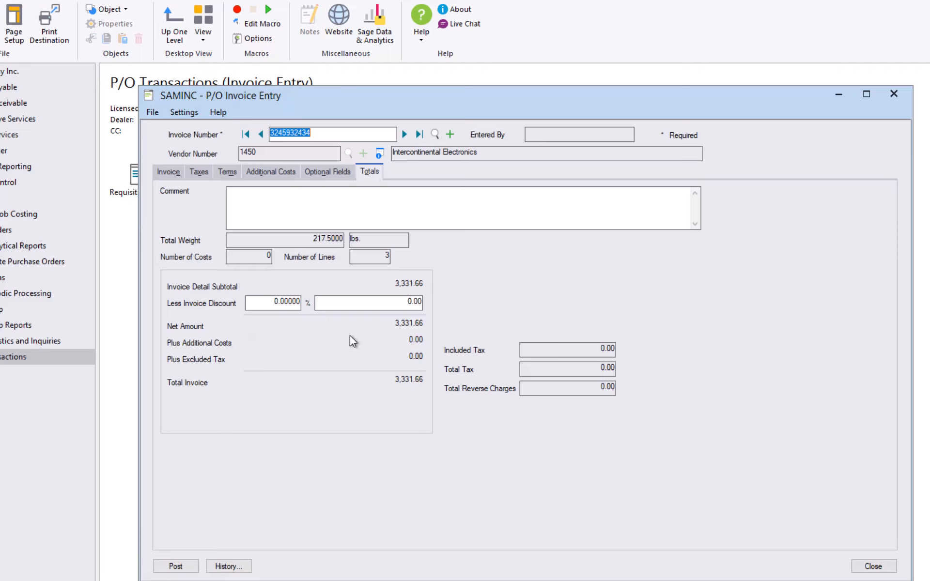
left_click(182, 567)
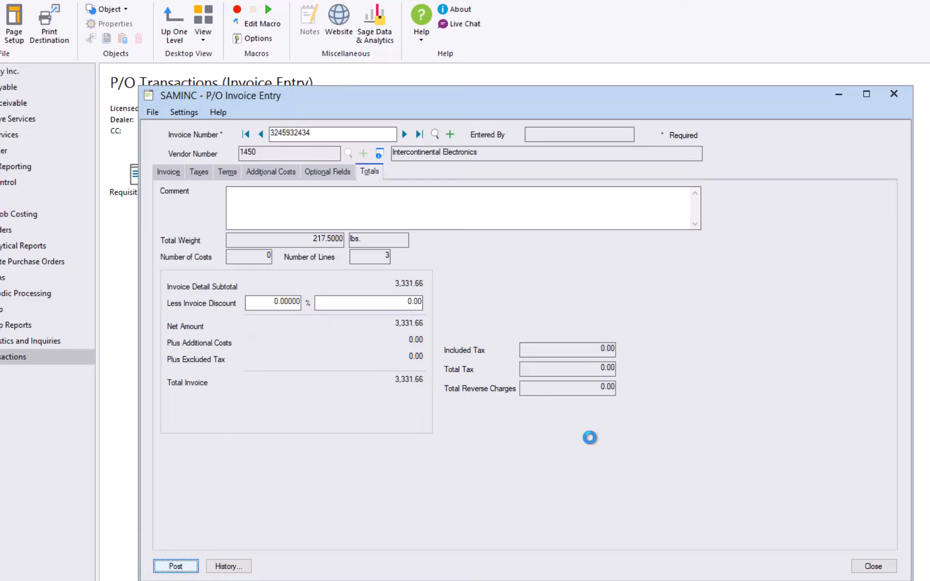
left_click(400, 237)
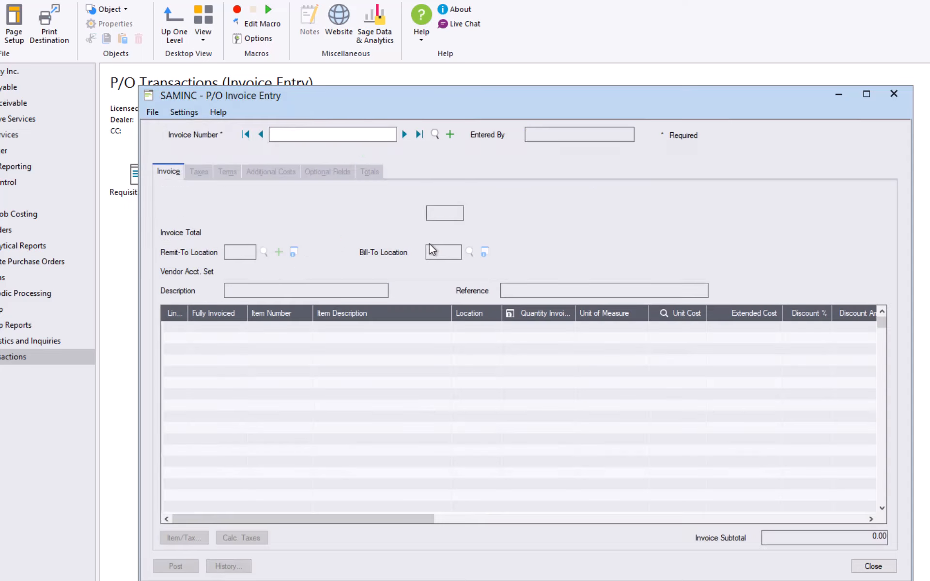
left_click(872, 566)
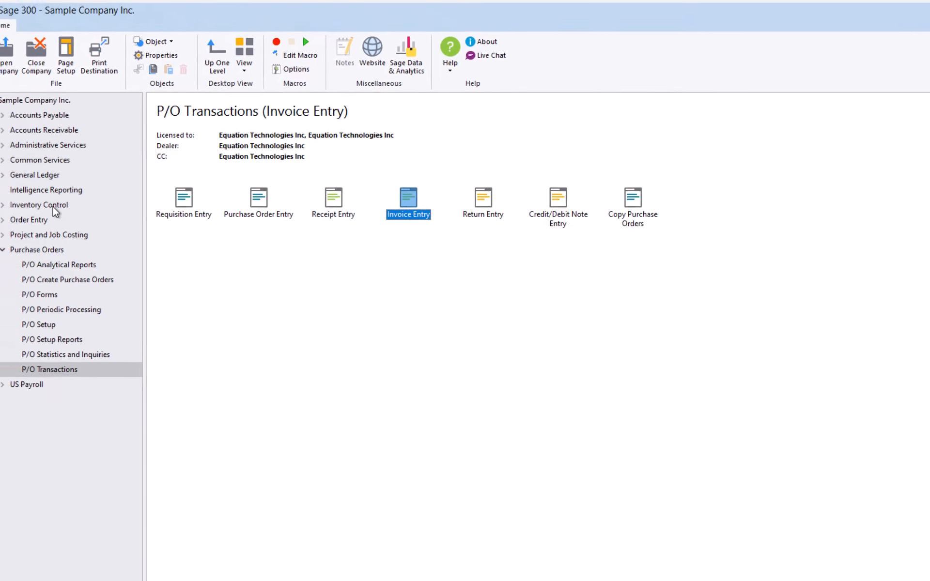
Run Day End Processing from the Inventory Control periodic processing functions.
left_click(9, 185)
double_click(77, 215)
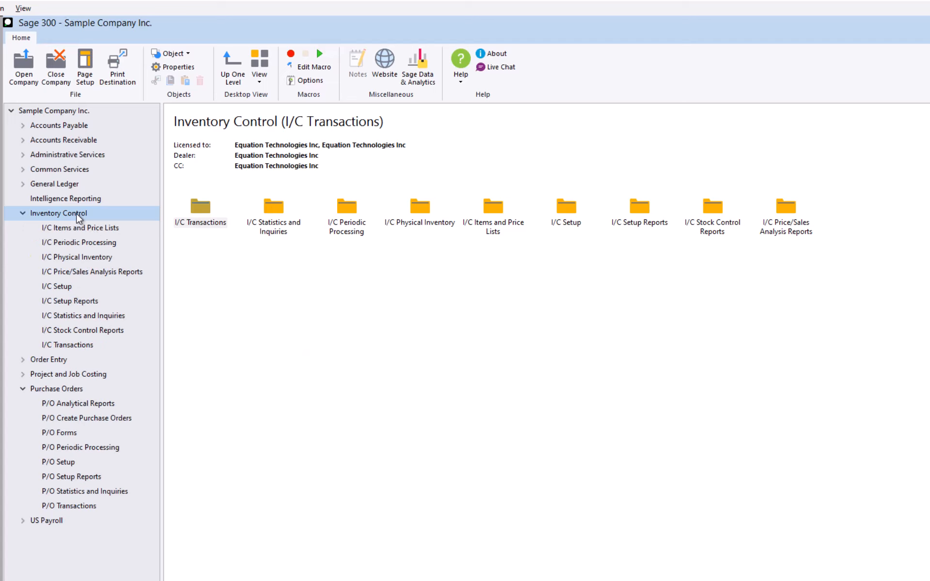
left_click(95, 243)
left_click(212, 207)
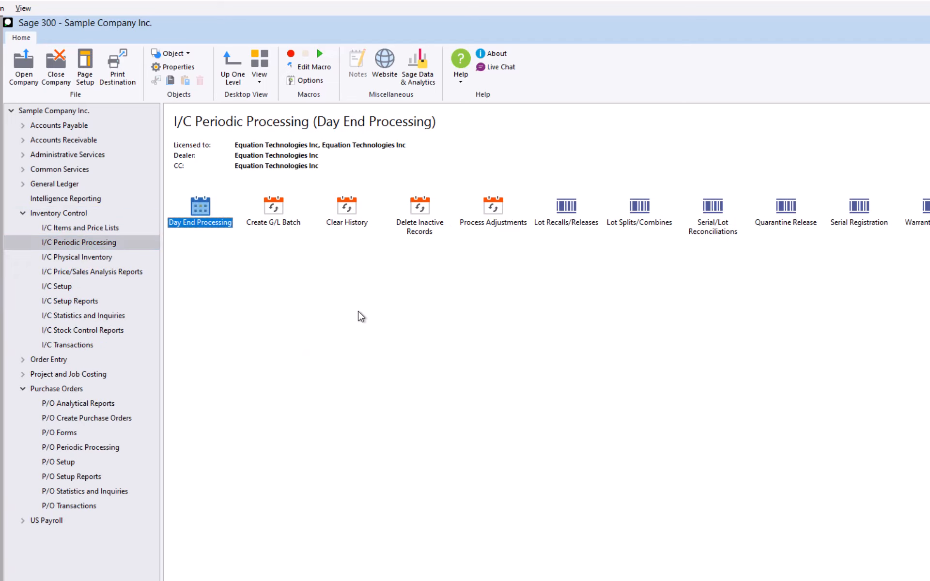
double_click(203, 209)
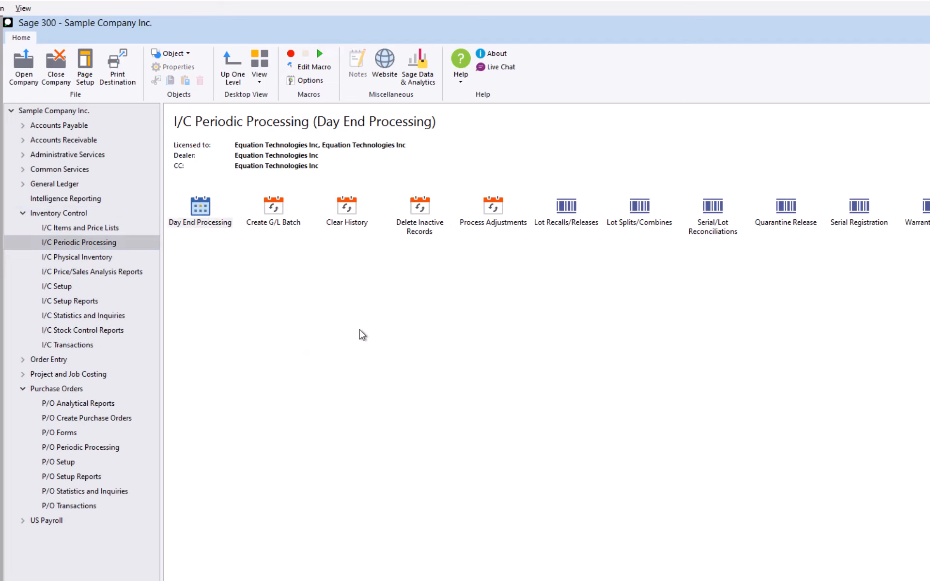
left_click(460, 385)
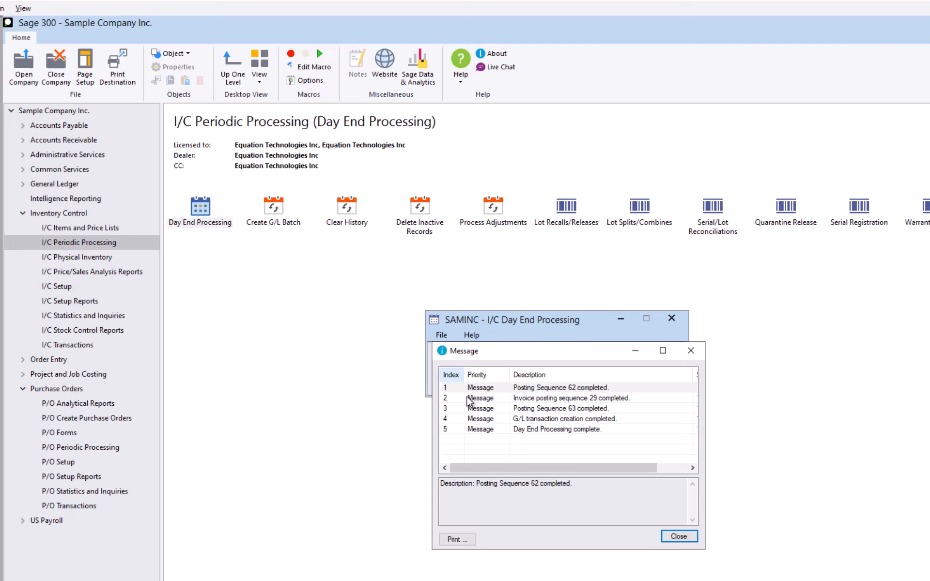
left_click(683, 537)
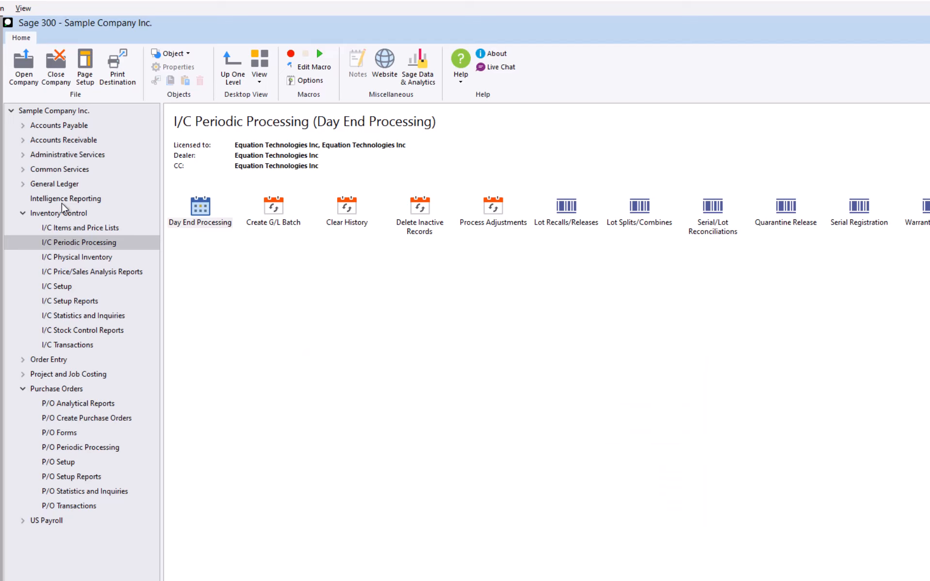
Open the Accounts Payable invoice batch list and examine batch 34 among the P/O generated batches dated 2/17/2025.
left_click(22, 126)
left_click(75, 200)
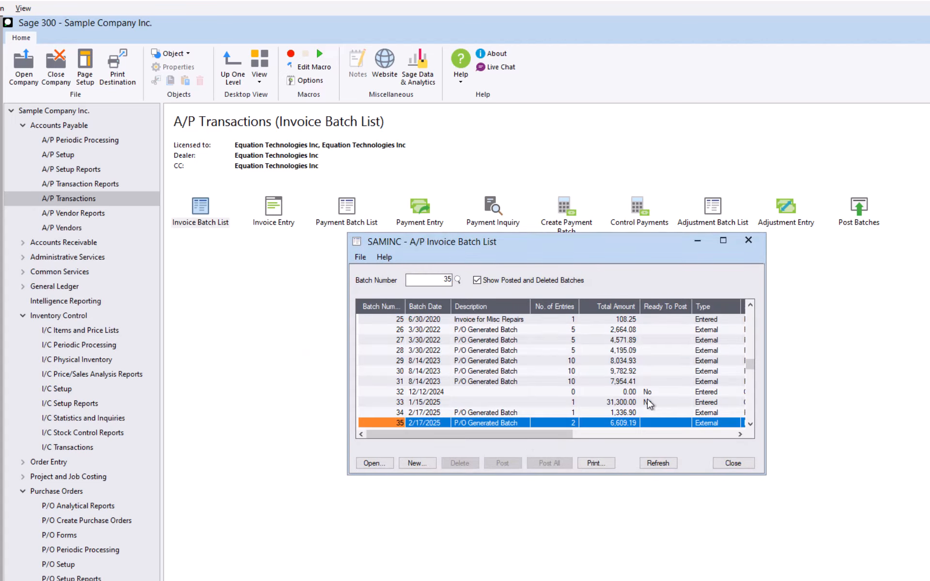
left_click(632, 405)
left_click(631, 414)
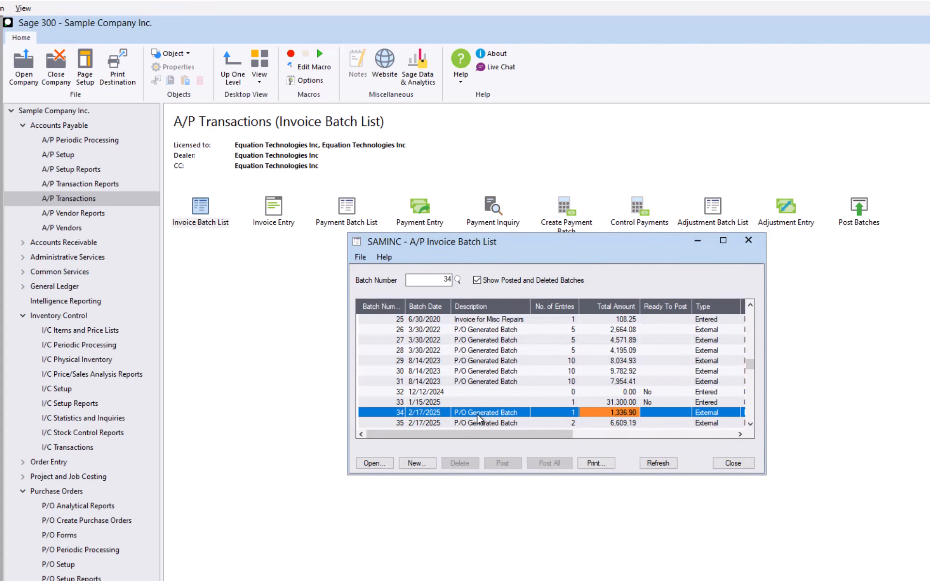
left_click(419, 414)
key("Delete")
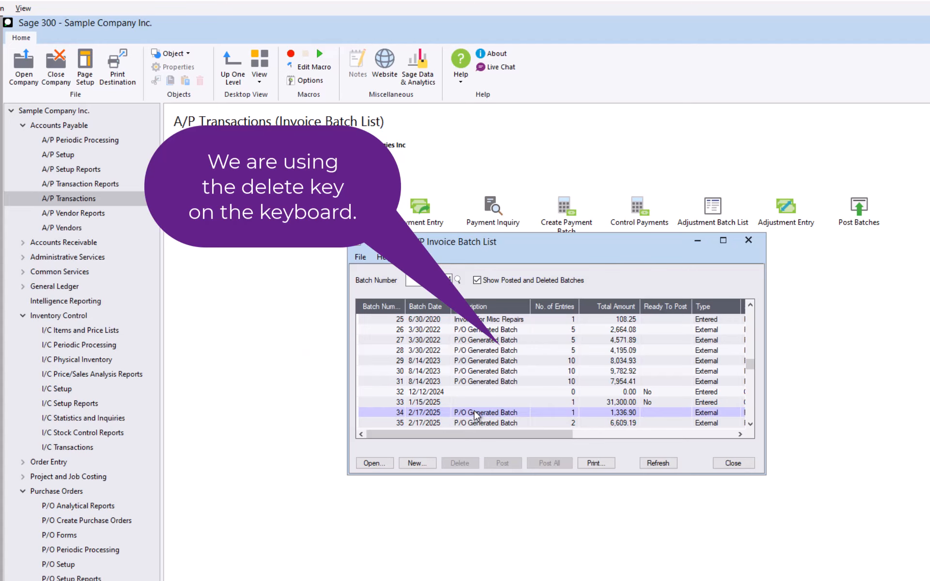
Open A/P invoice batch 34, drill down from its entry to the originating P/O invoice and review that invoice's item lines.
double_click(476, 415)
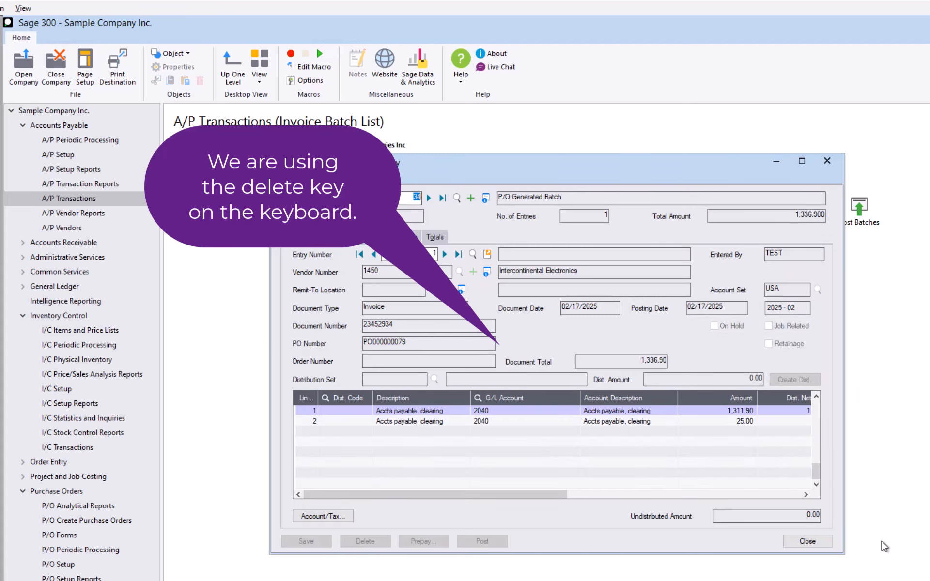
left_click_drag(846, 557, 929, 580)
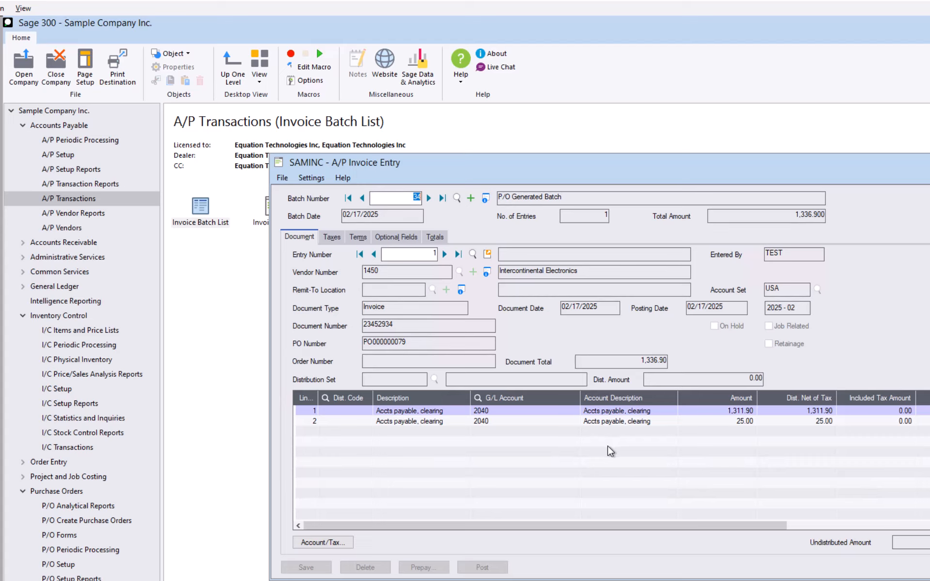
left_click(488, 254)
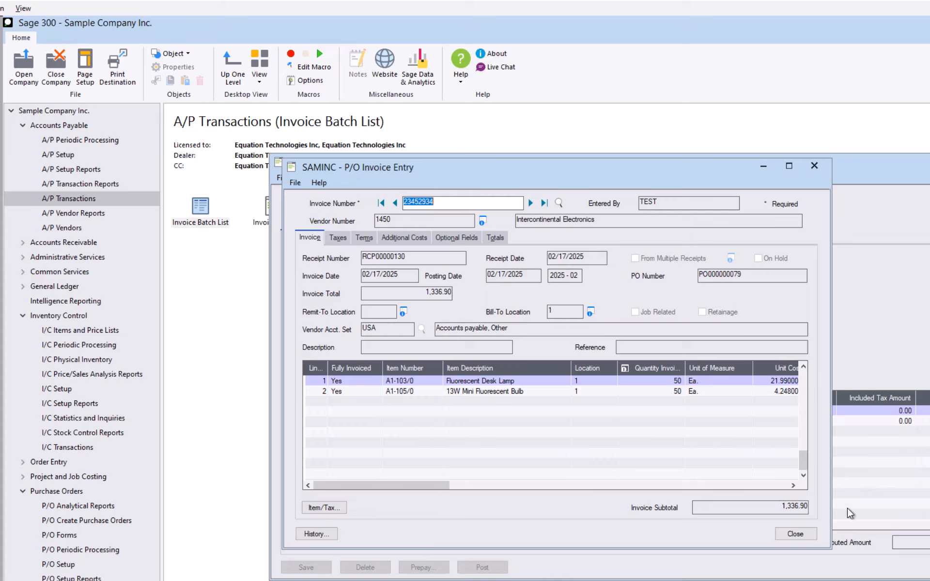
left_click(808, 535)
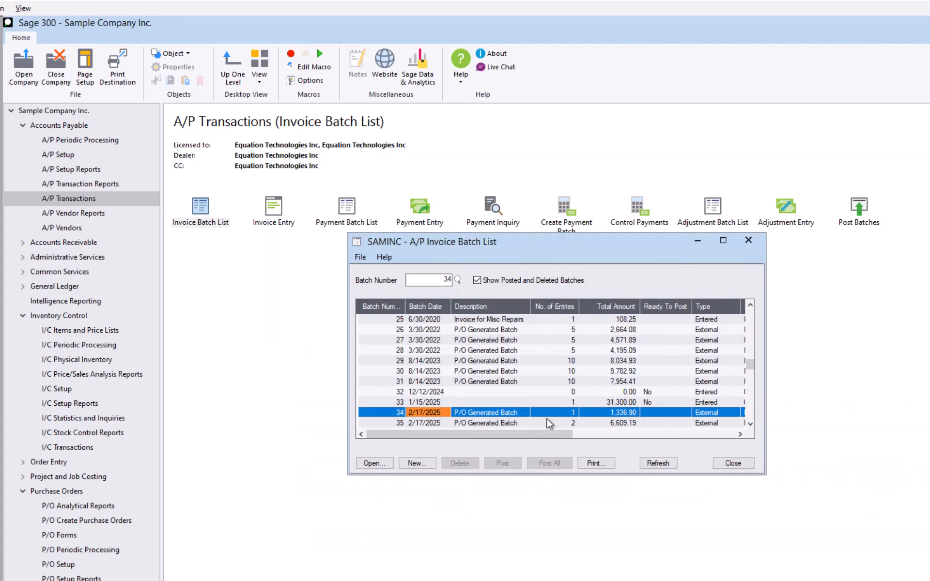
Open A/P invoice batch 35, review both of its entries and close the invoice batch list.
left_click(508, 423)
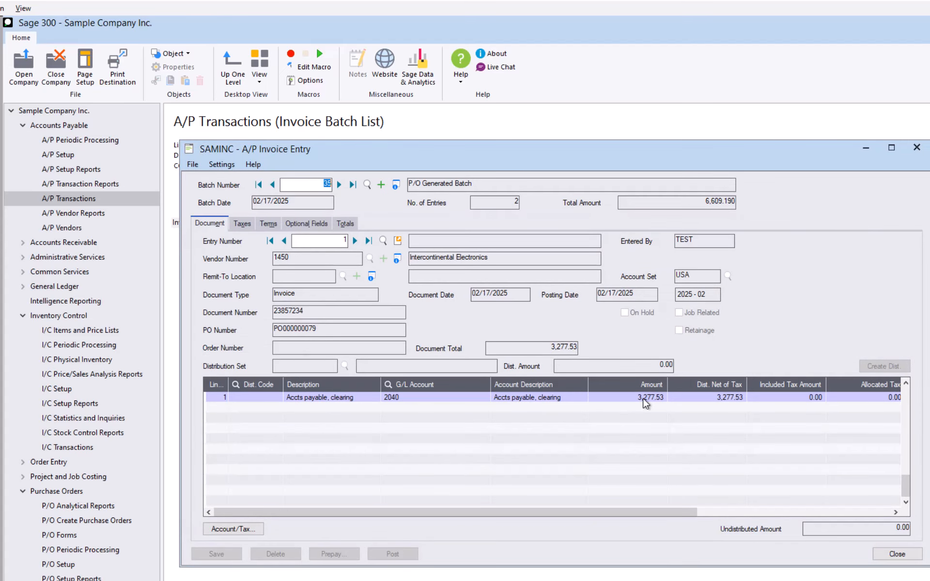
left_click(355, 241)
left_click(895, 555)
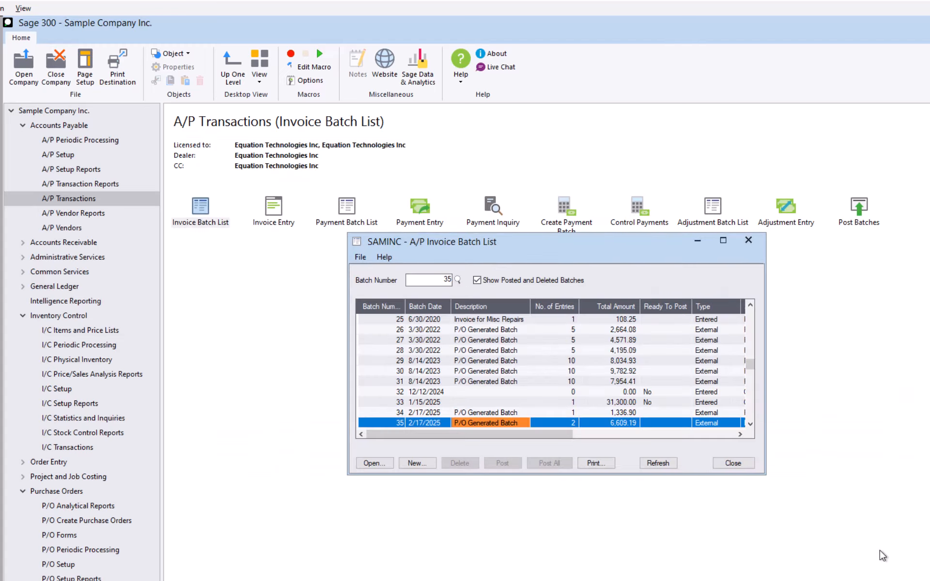
left_click(730, 465)
Open the General Ledger batch list, widen its Description column, enlarge the window and check the batch totals around batch 000240.
left_click(43, 288)
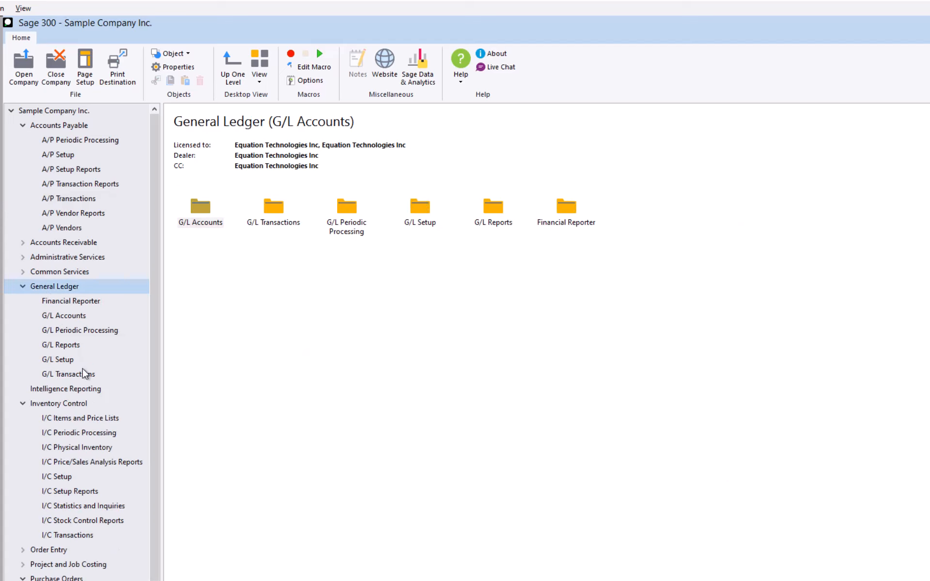
left_click(85, 374)
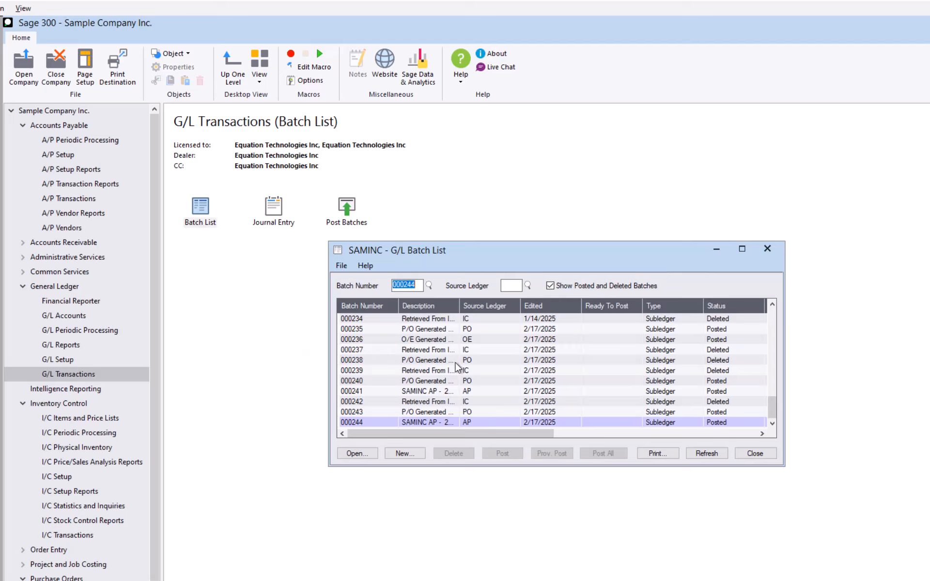
left_click_drag(460, 304, 517, 303)
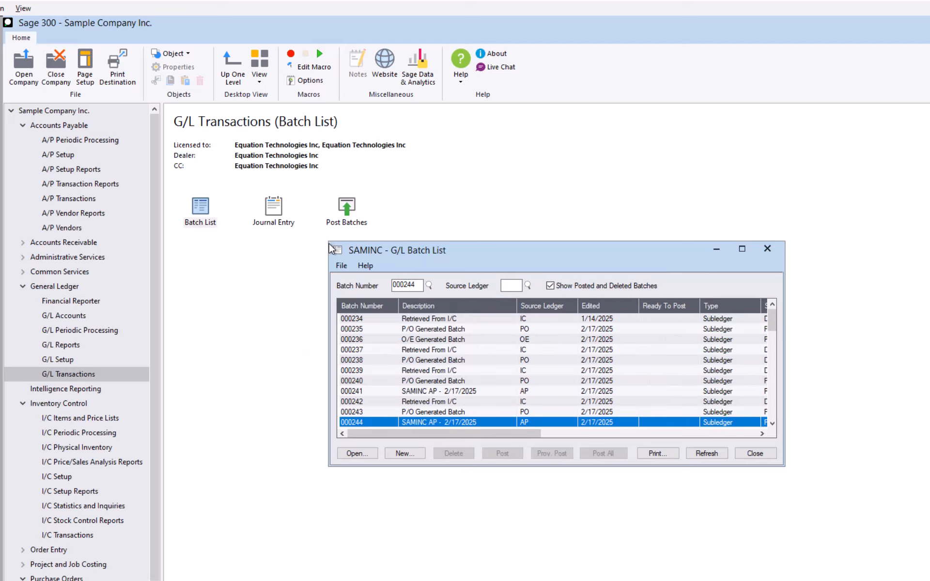
left_click_drag(330, 245, 176, 199)
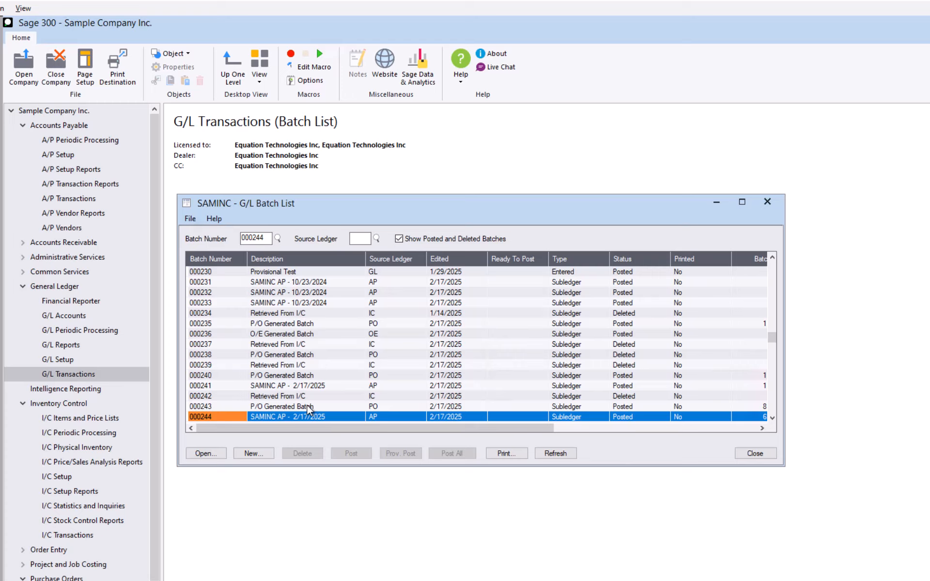
left_click(331, 377)
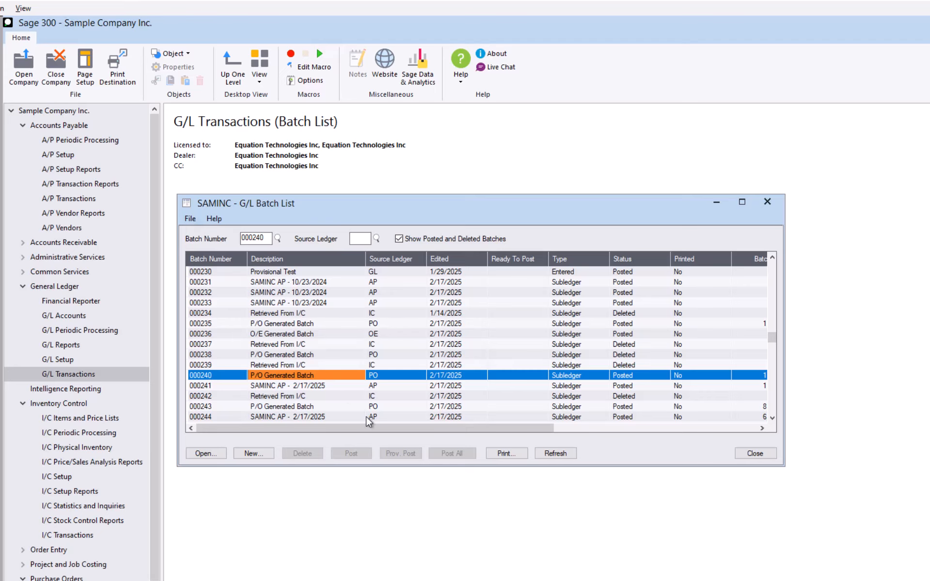
left_click_drag(389, 430, 438, 431)
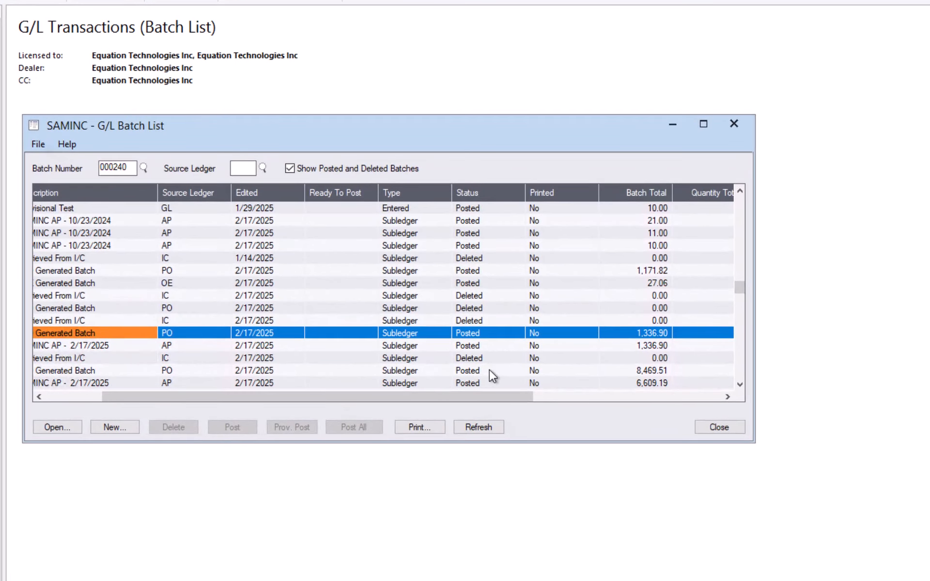
Open G/L batch 000240 and examine the inventory and payables clearing lines of its first entry, widening the Reference column.
double_click(175, 335)
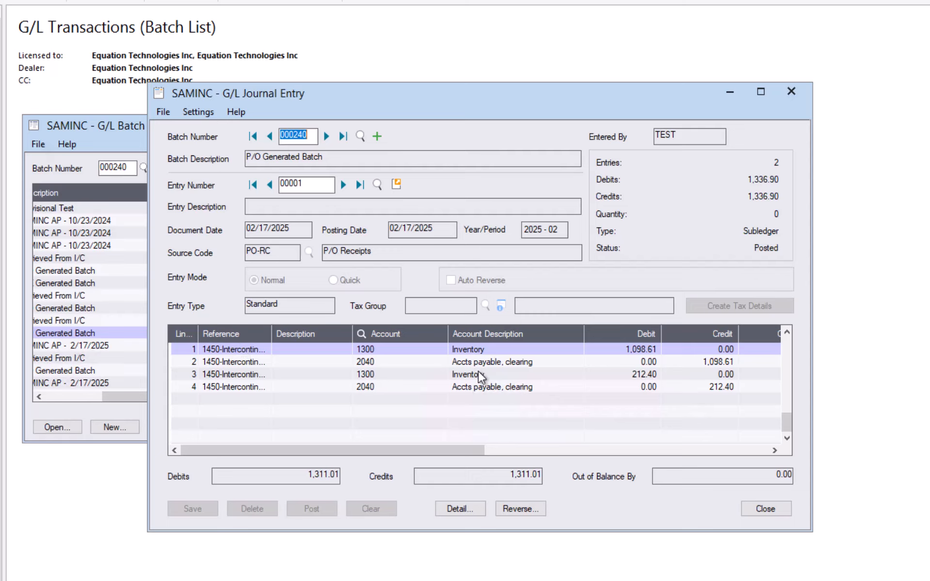
left_click(483, 347)
left_click(512, 363)
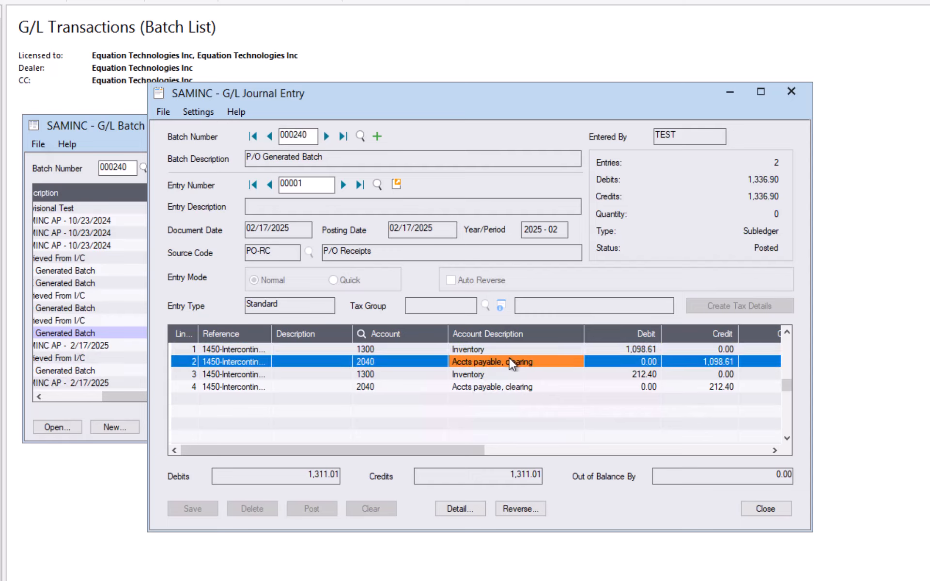
left_click(498, 372)
left_click(513, 388)
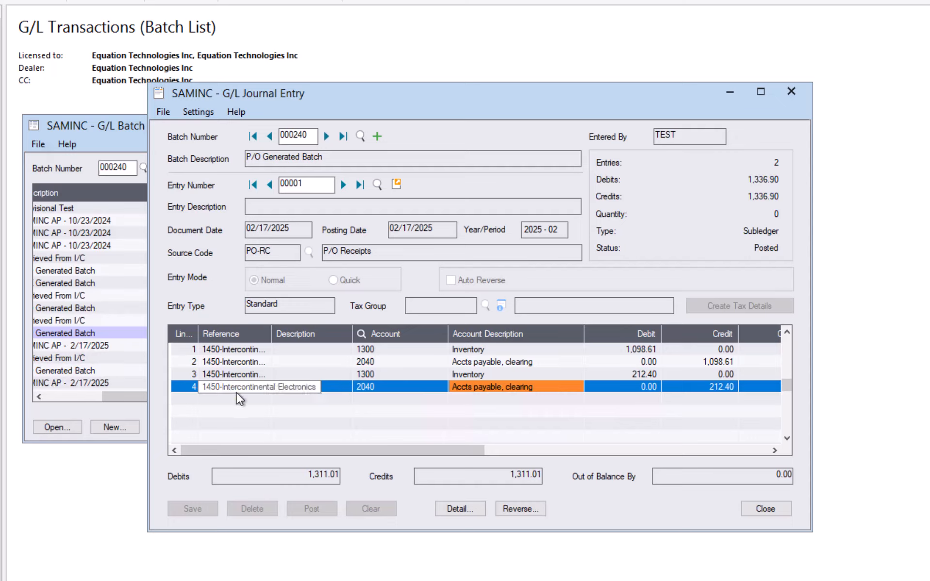
left_click_drag(271, 334, 310, 333)
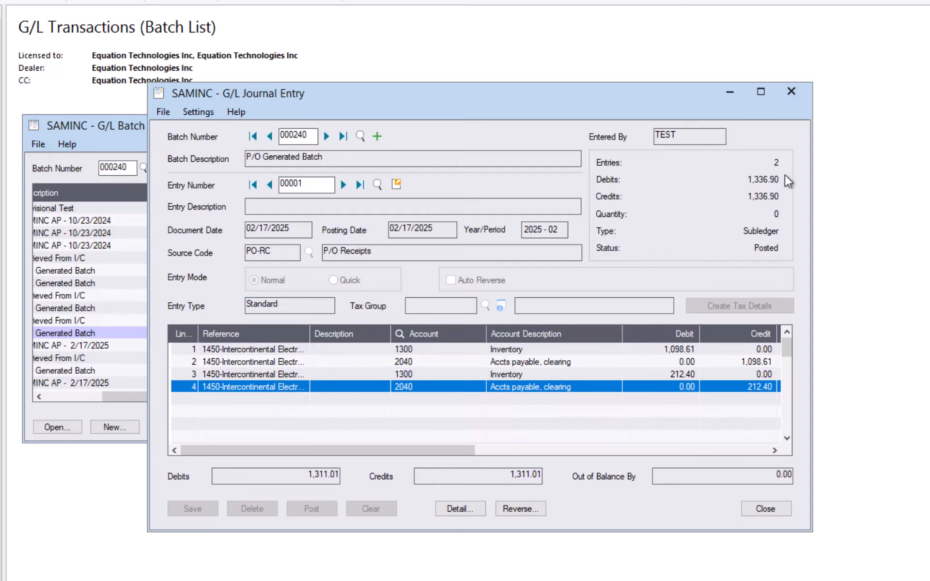
left_click(788, 92)
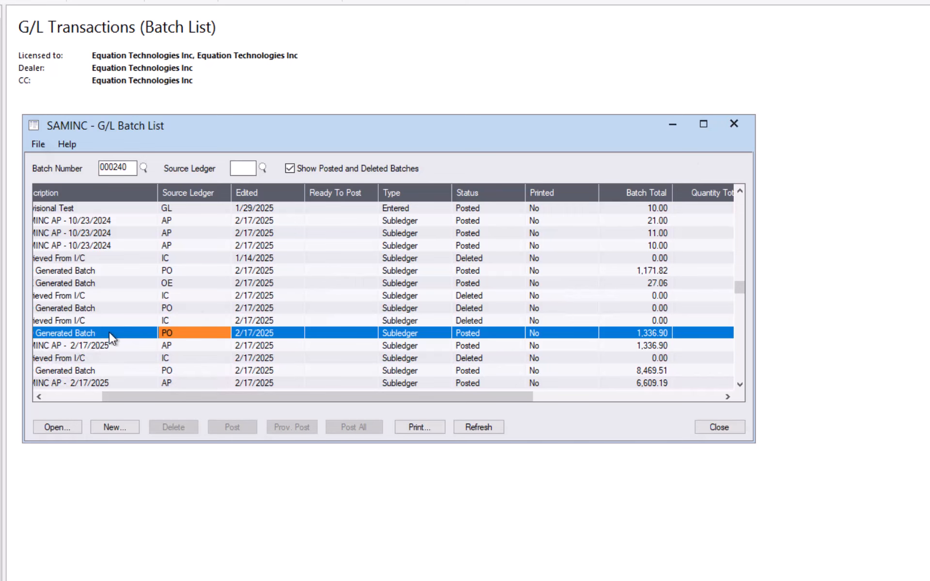
Open G/L batch 000241 and examine the trade payables and clearing lines of its A/P invoice entry.
left_click_drag(109, 397, 54, 396)
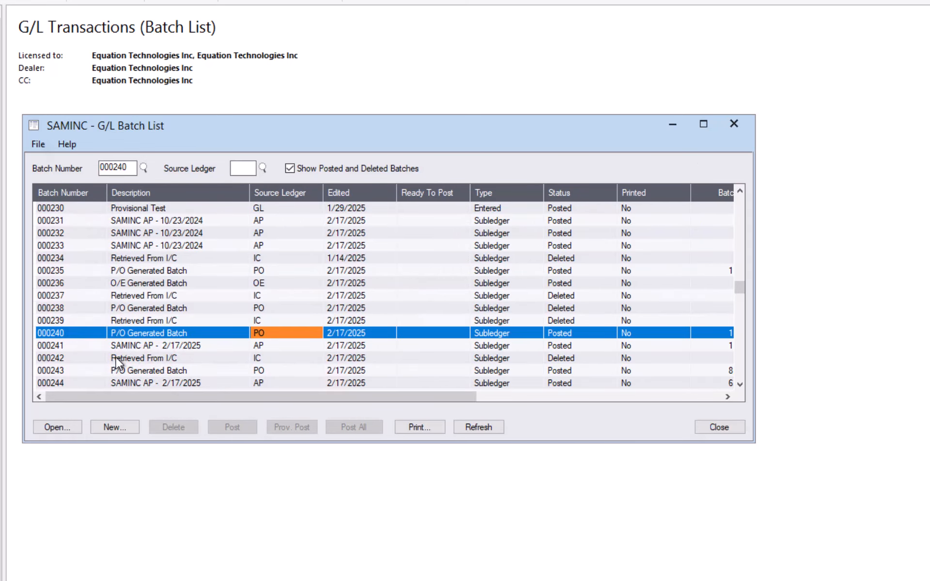
double_click(124, 346)
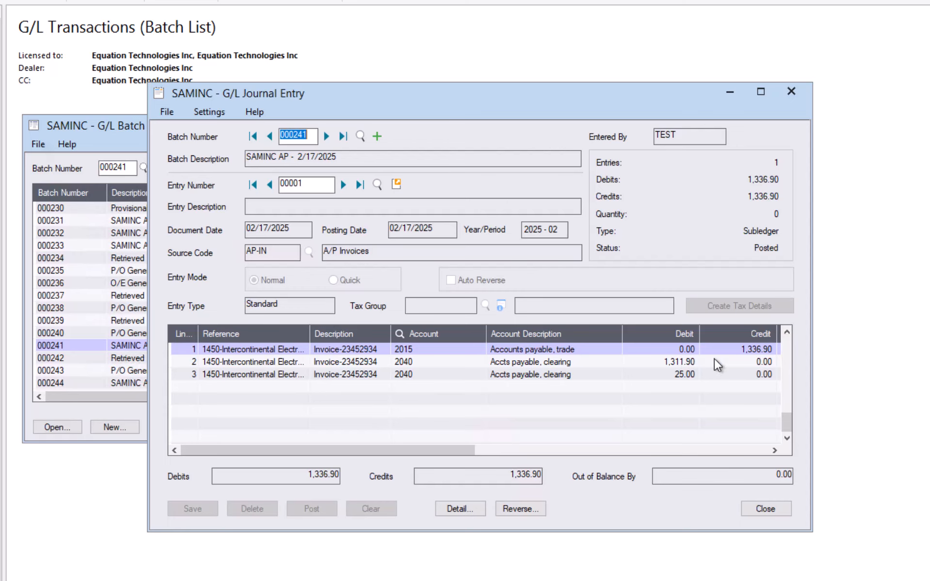
left_click(748, 353)
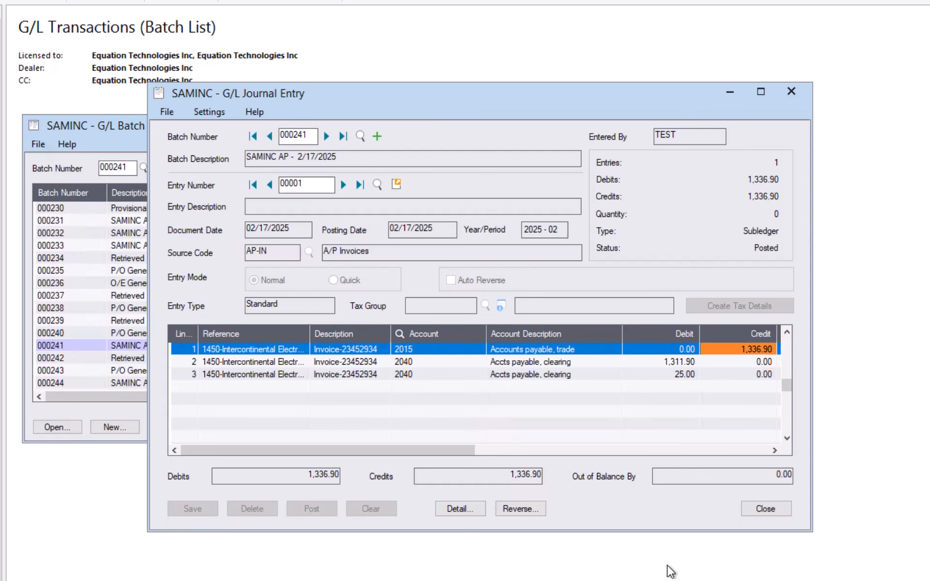
left_click(784, 511)
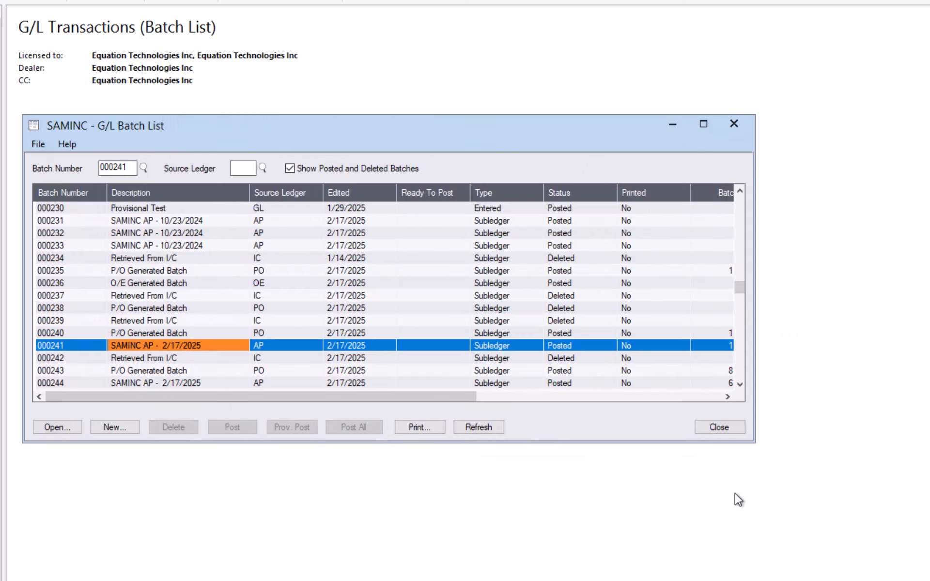
Open G/L batch 000243, enlarge the journal entry window and review the lines of both P/O receipt entries.
double_click(202, 368)
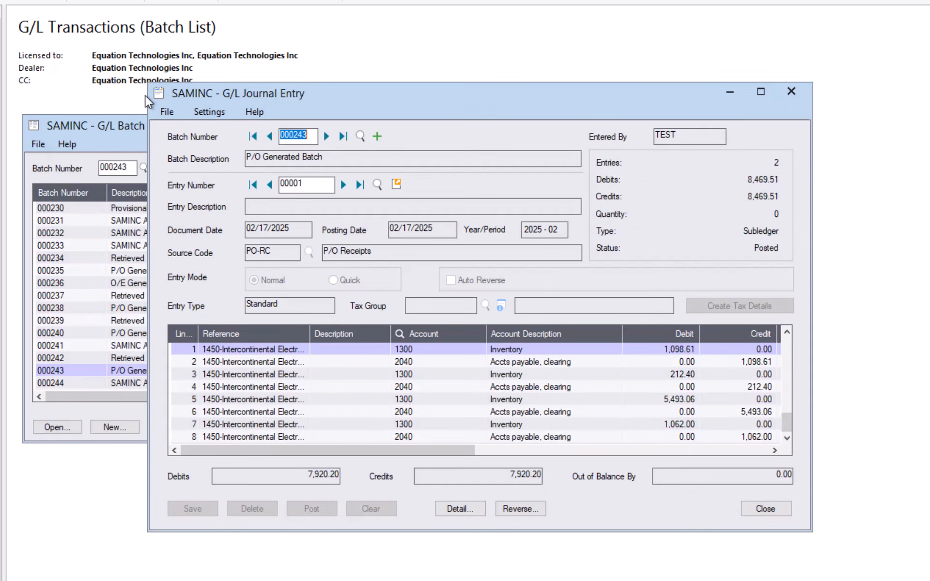
left_click_drag(149, 86, 0, 0)
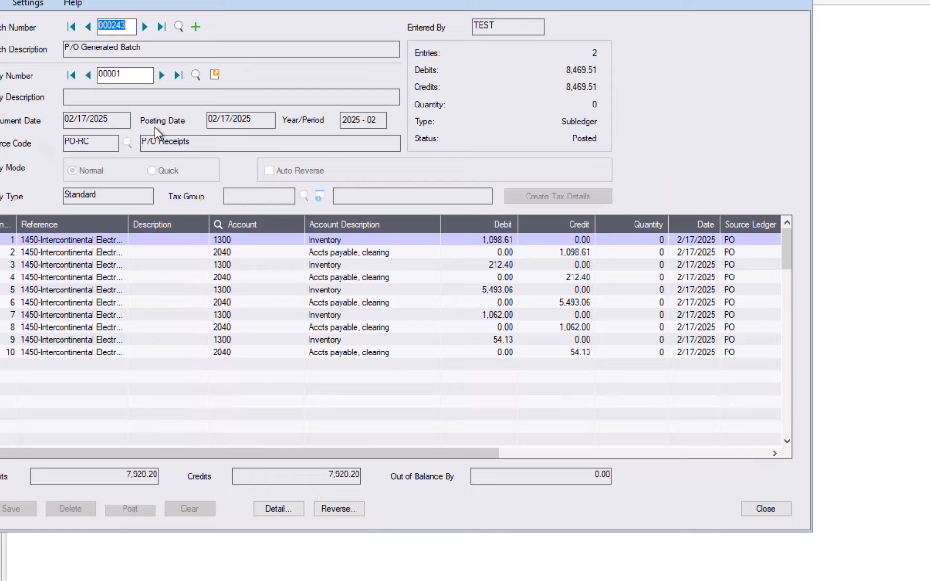
left_click(160, 75)
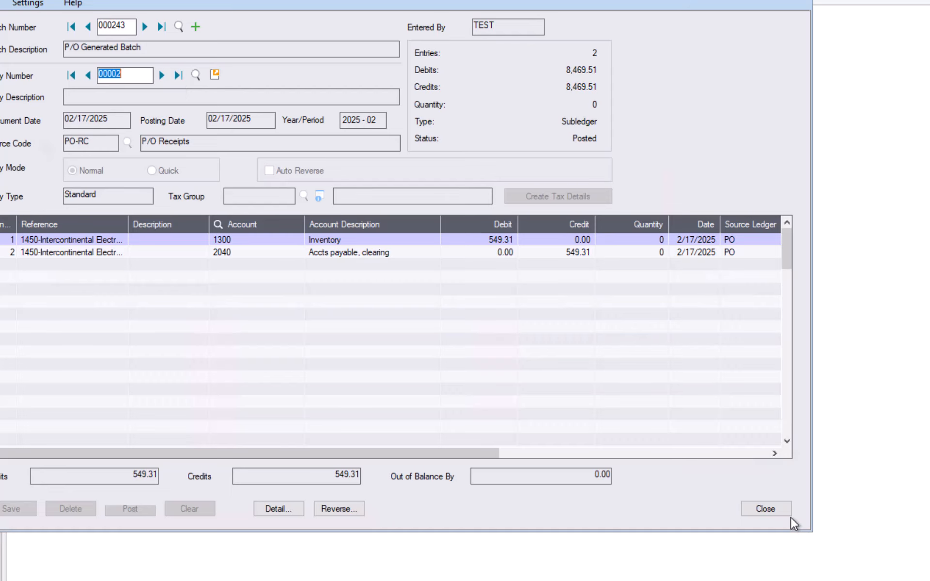
left_click(776, 506)
Open G/L batch 000244, review both of its A/P invoice entries and close the G/L batch list.
left_click(125, 382)
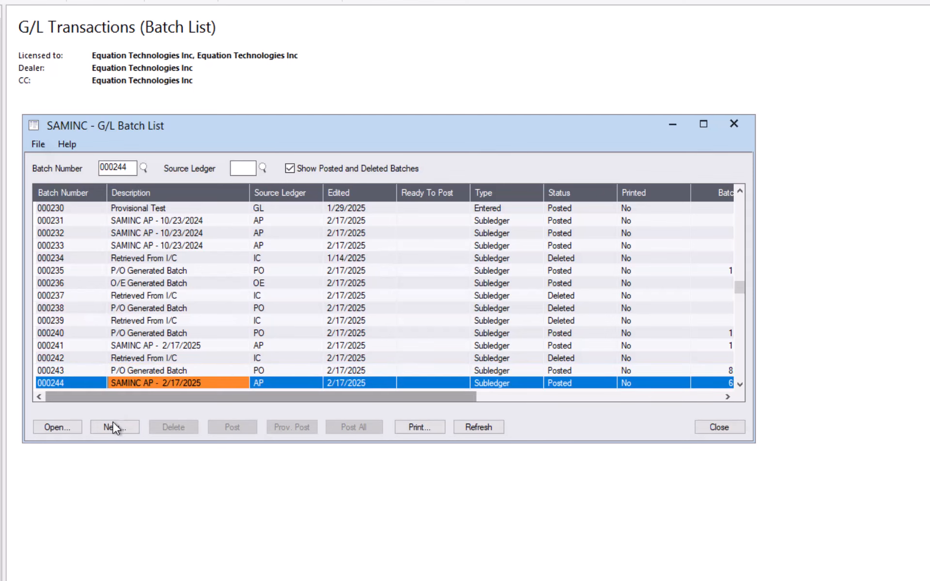
left_click(60, 425)
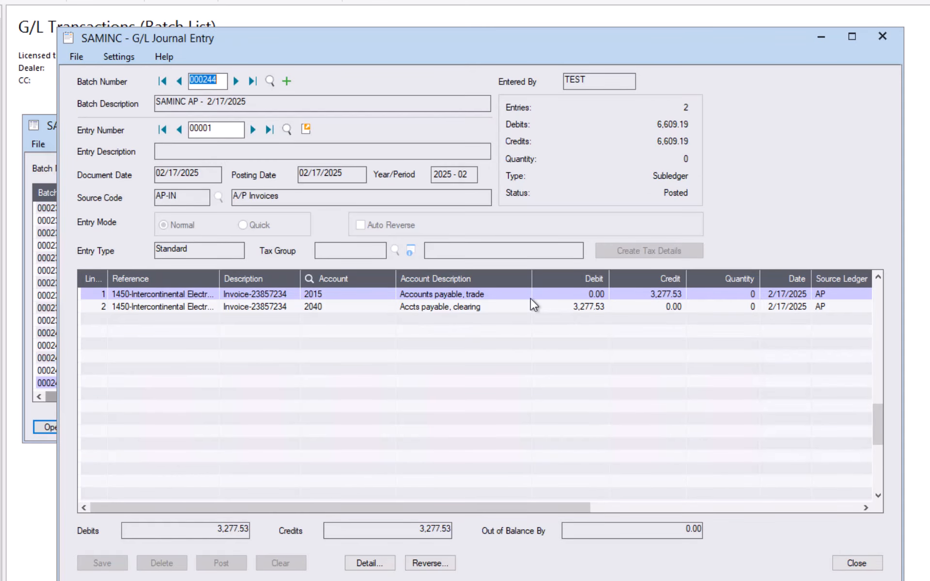
left_click(252, 131)
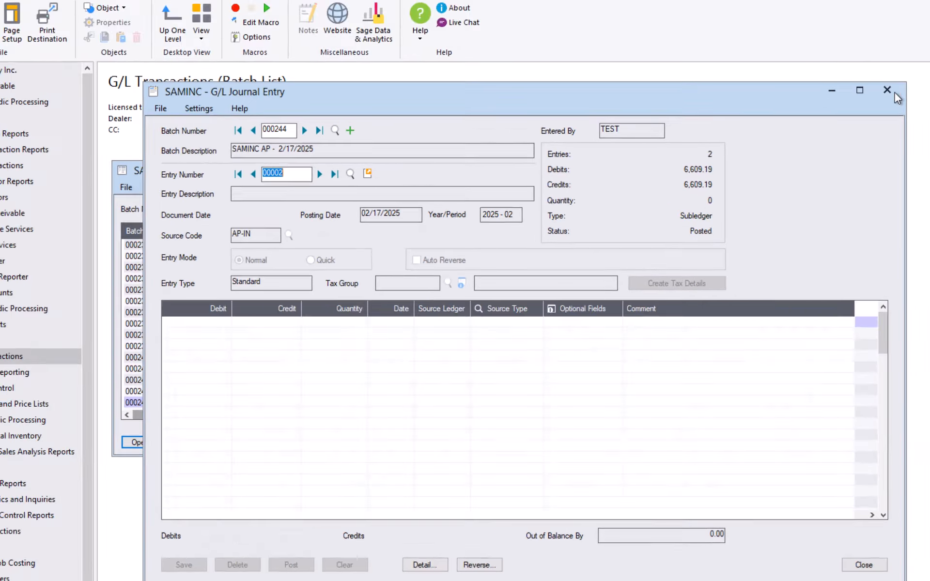
left_click(891, 91)
left_click(742, 443)
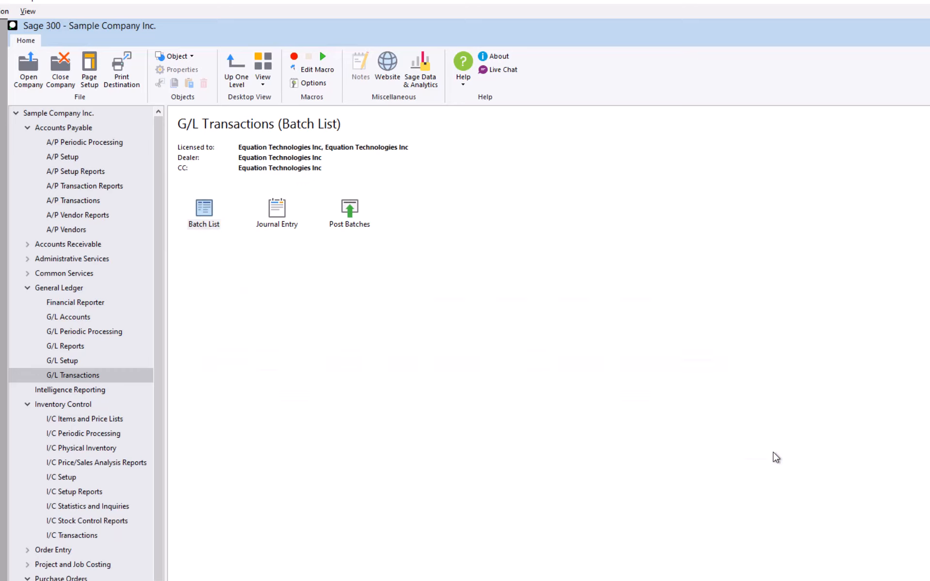